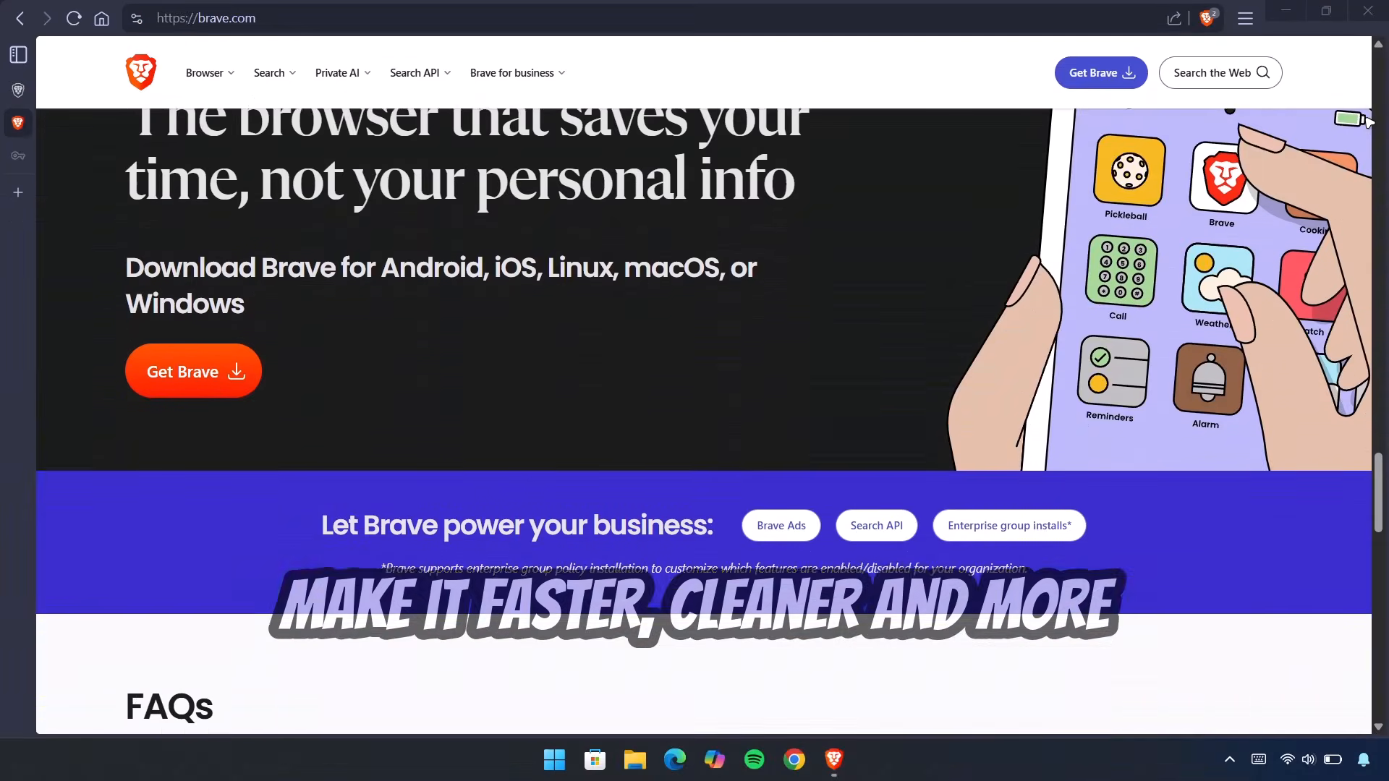
scroll(1369, 123, "down", 2)
scroll(1370, 123, "up", 2)
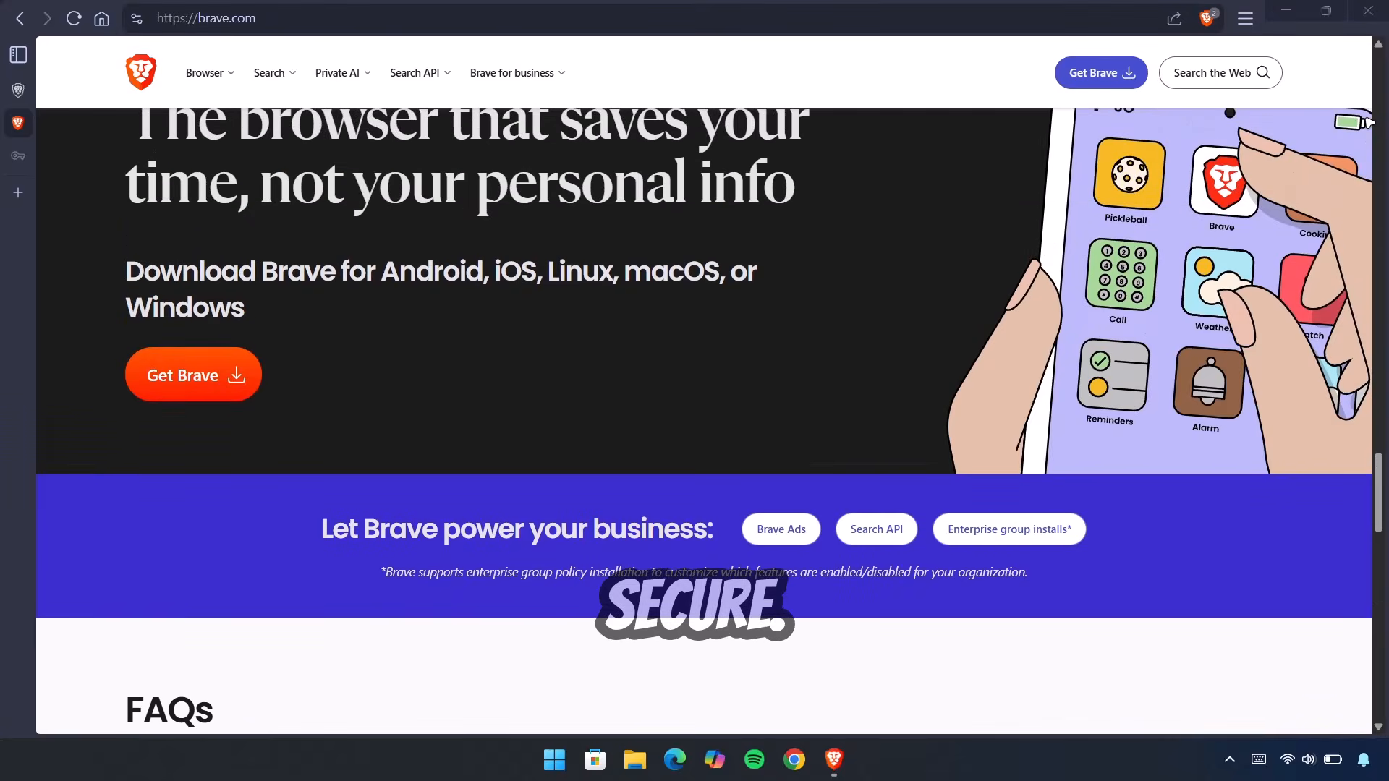
scroll(232, 487, "up", 2)
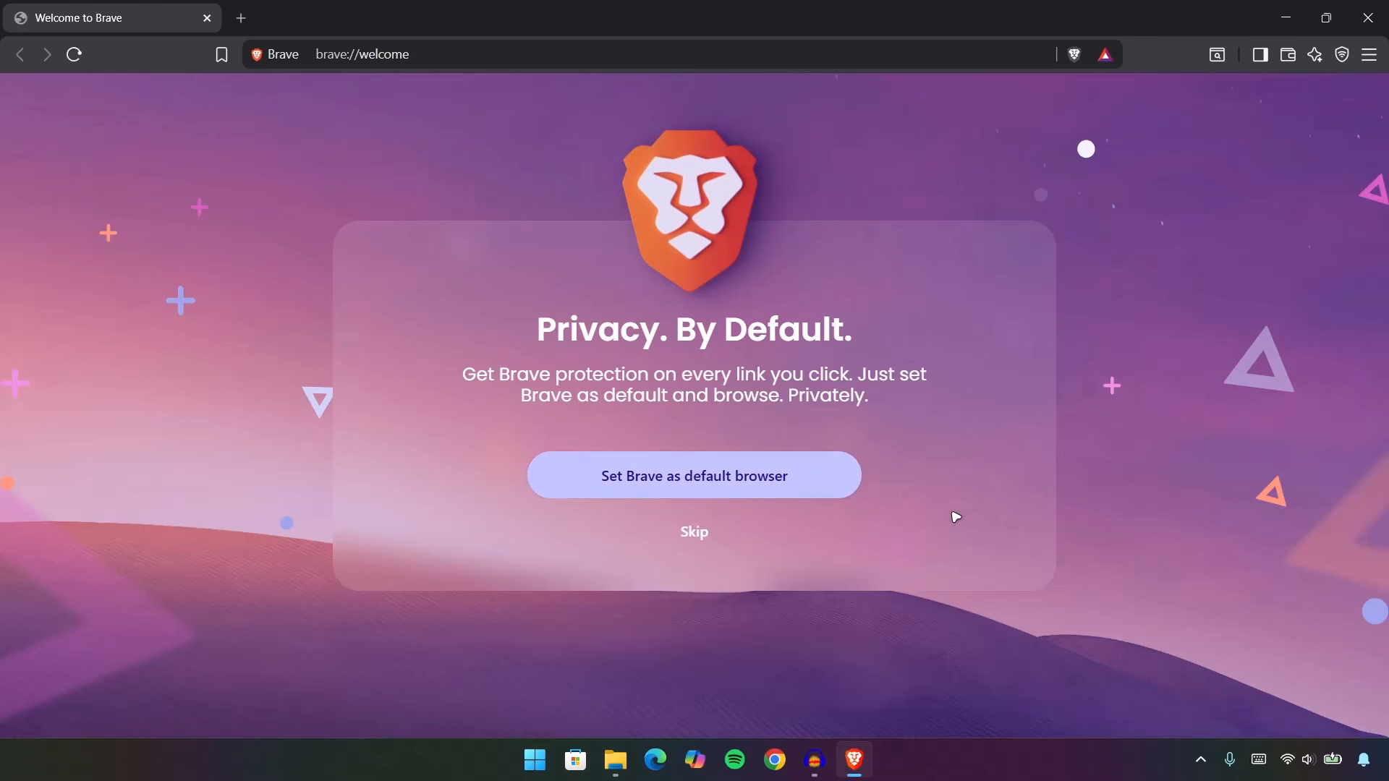
Skip setting Brave as the default browser and skip importing settings from another browser
left_click(691, 535)
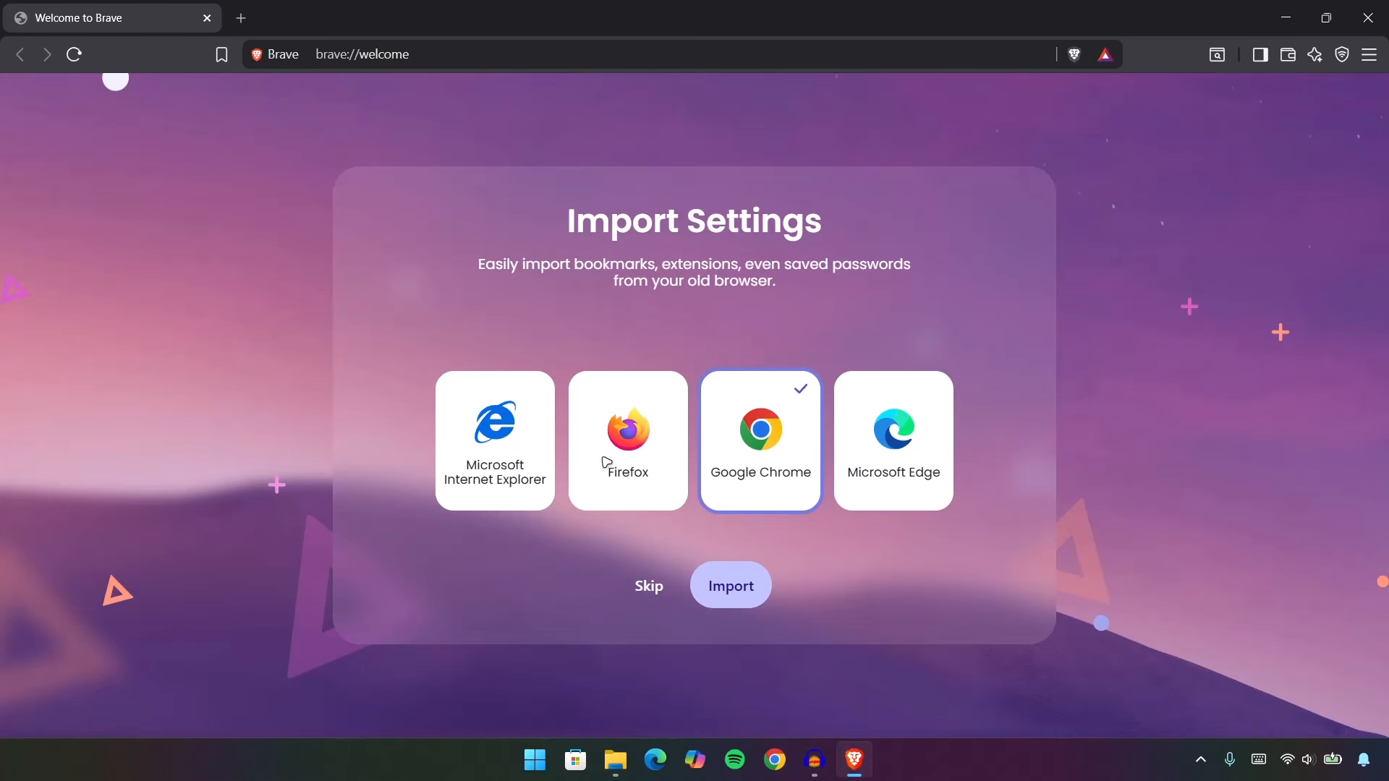
left_click(651, 584)
left_click(701, 614)
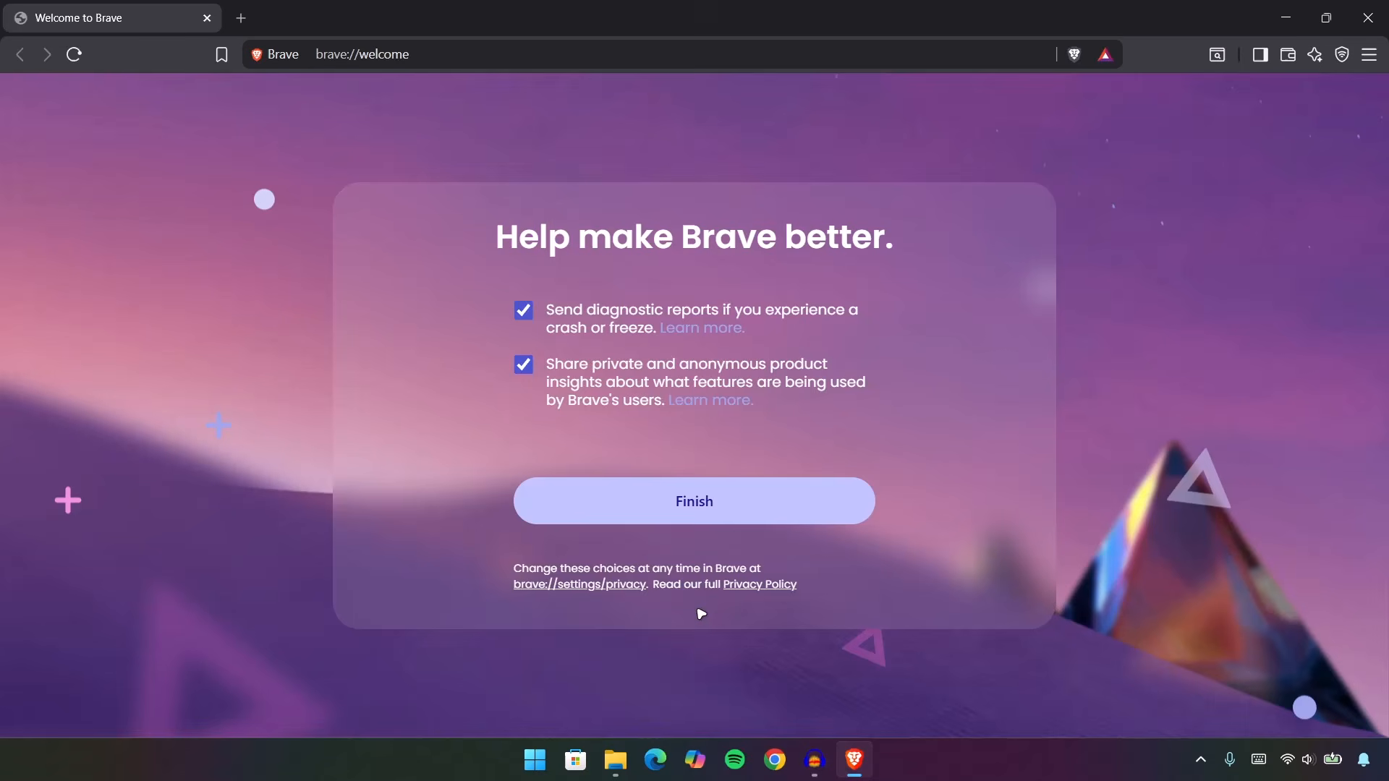
Opt out of diagnostic reports and anonymous product insights, and finish the welcome setup
left_click(523, 309)
left_click(523, 364)
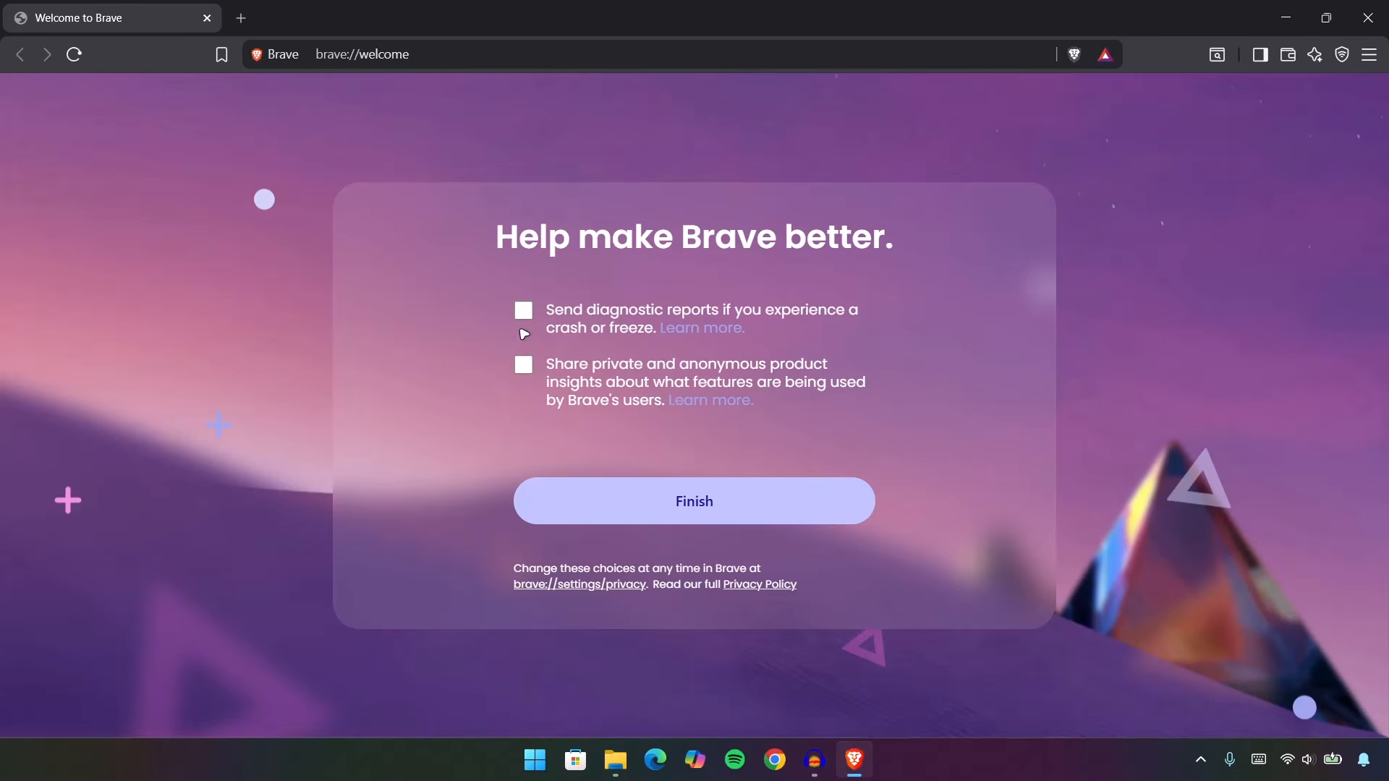
left_click(648, 510)
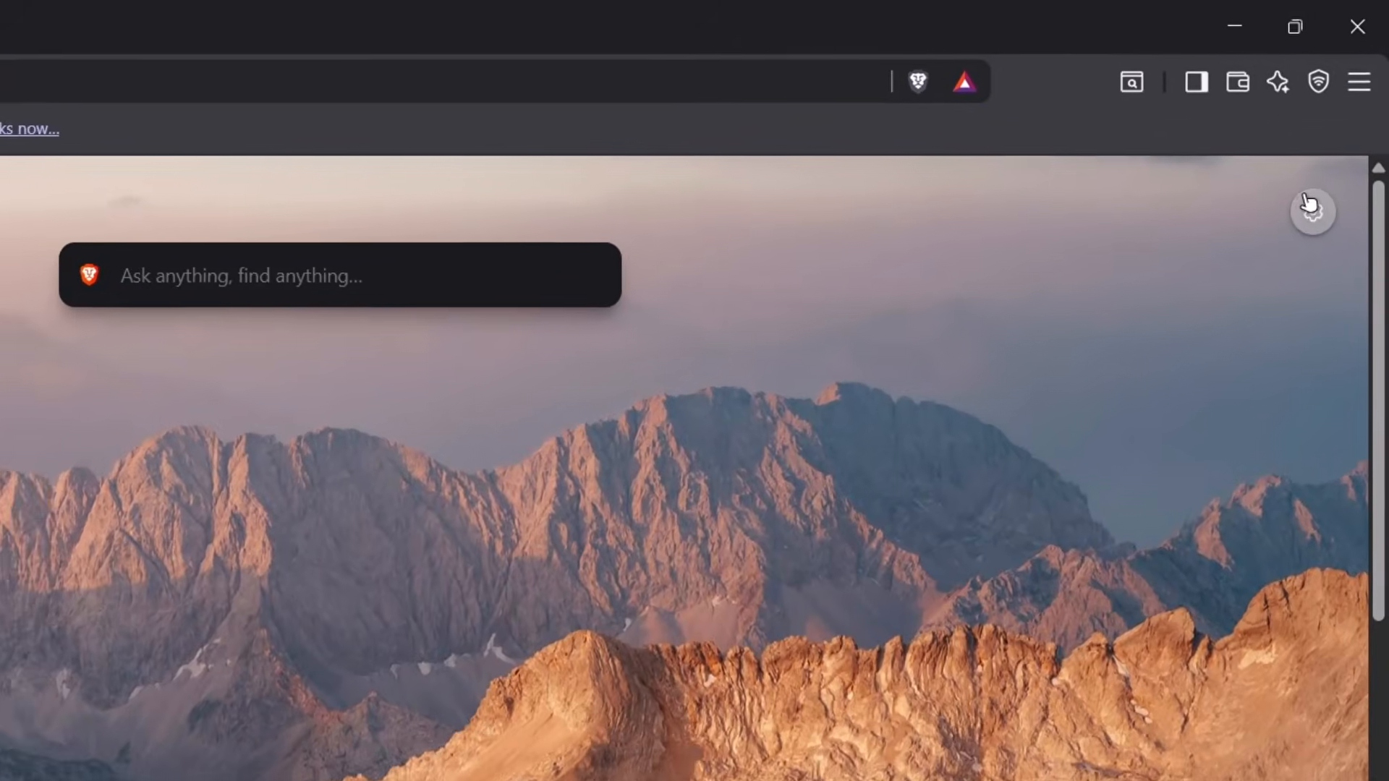
Turn off new tab page ads in the New Tab Page customization
left_click(1310, 221)
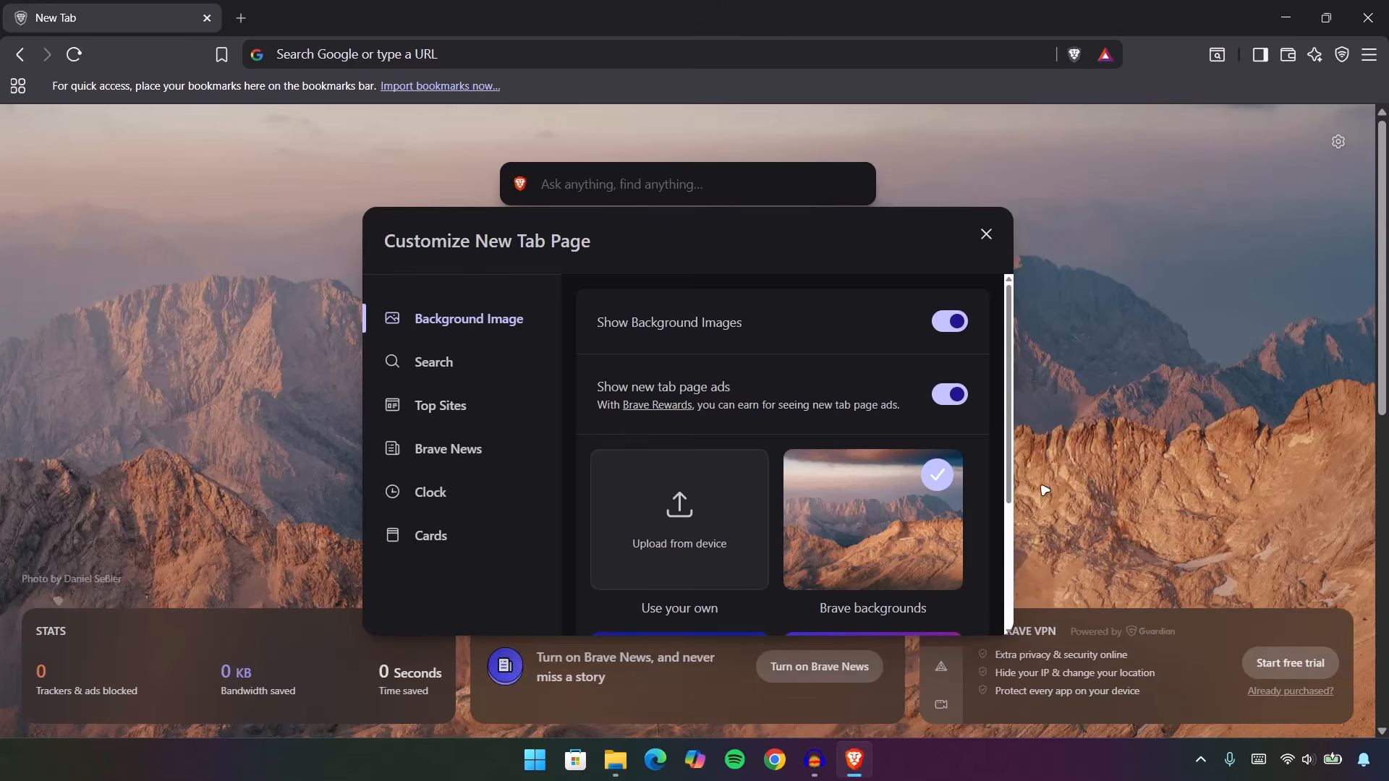
left_click(937, 400)
left_click_drag(989, 456, 575, 463)
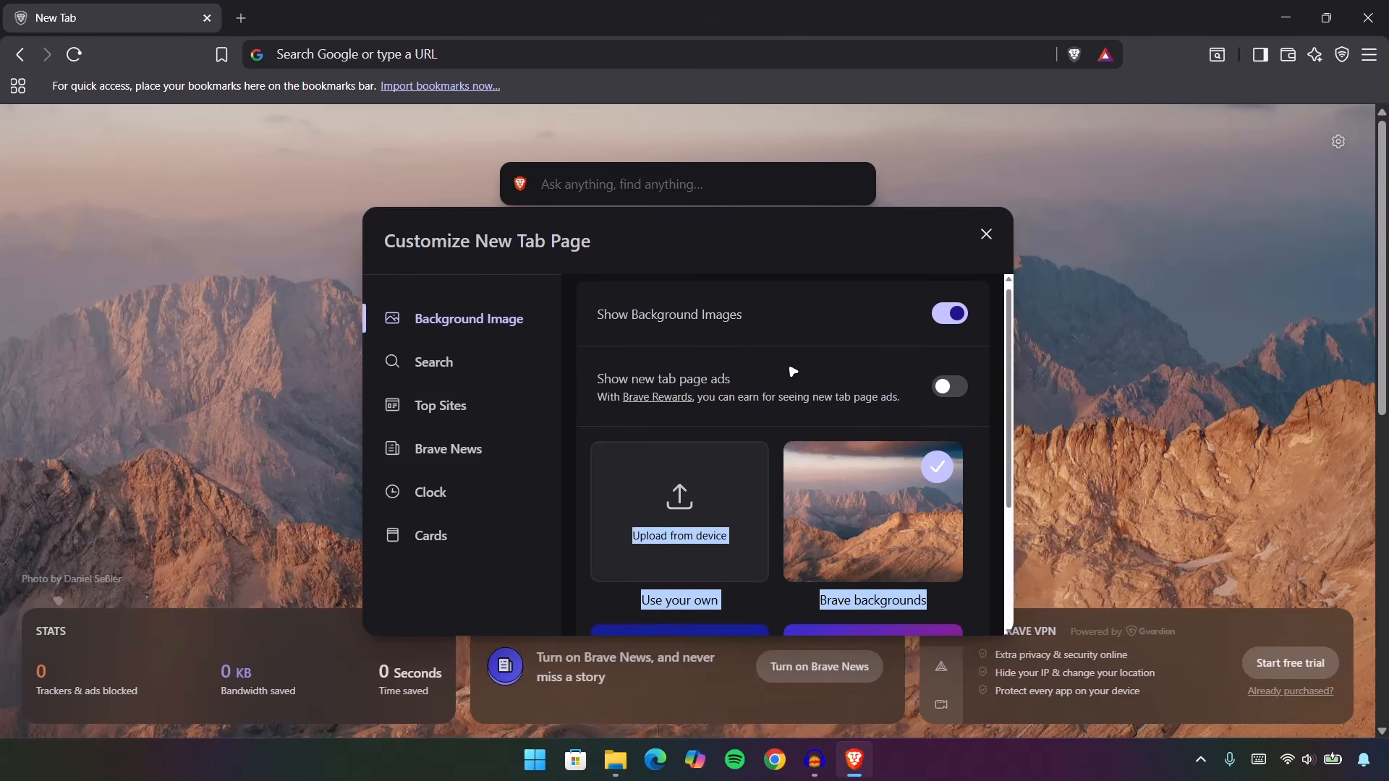
Turn off the search widget and the top sites on the new tab page
left_click(451, 370)
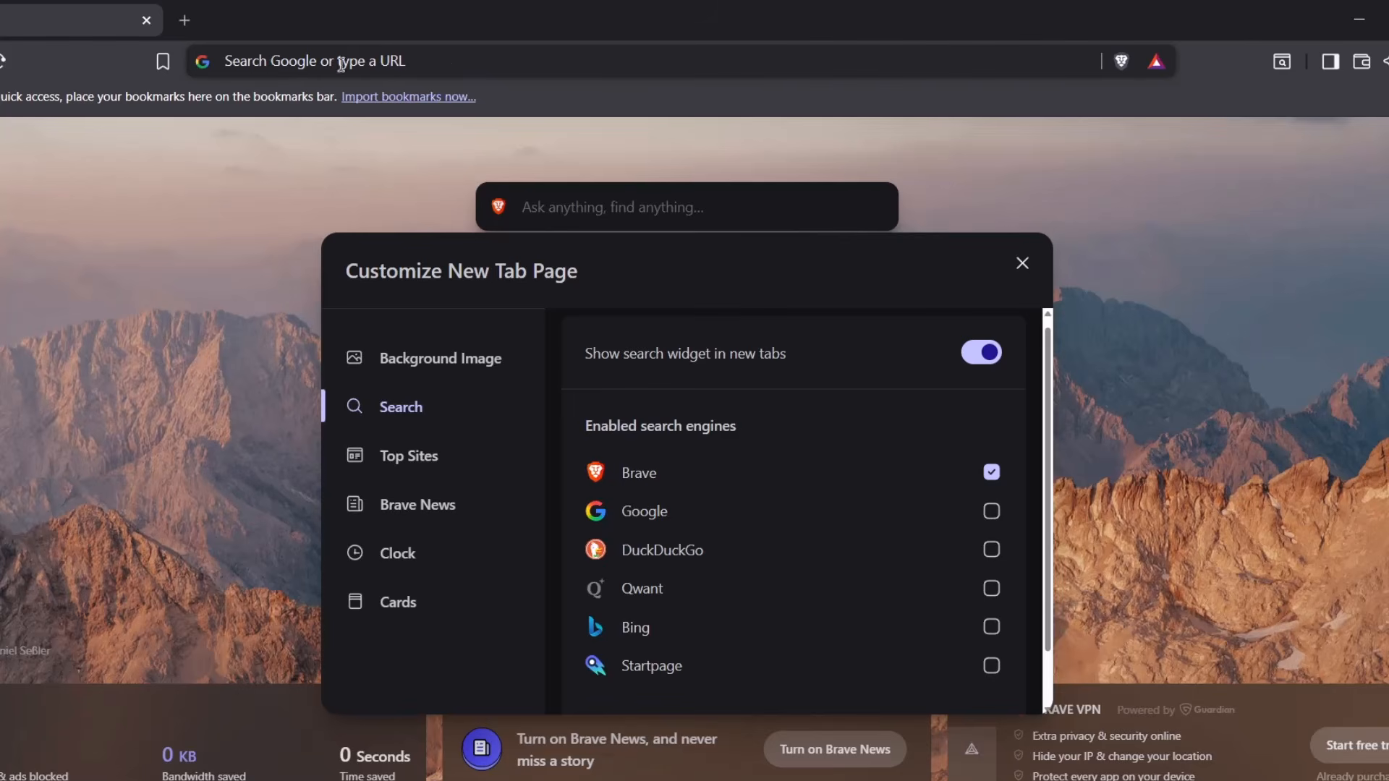
left_click(973, 356)
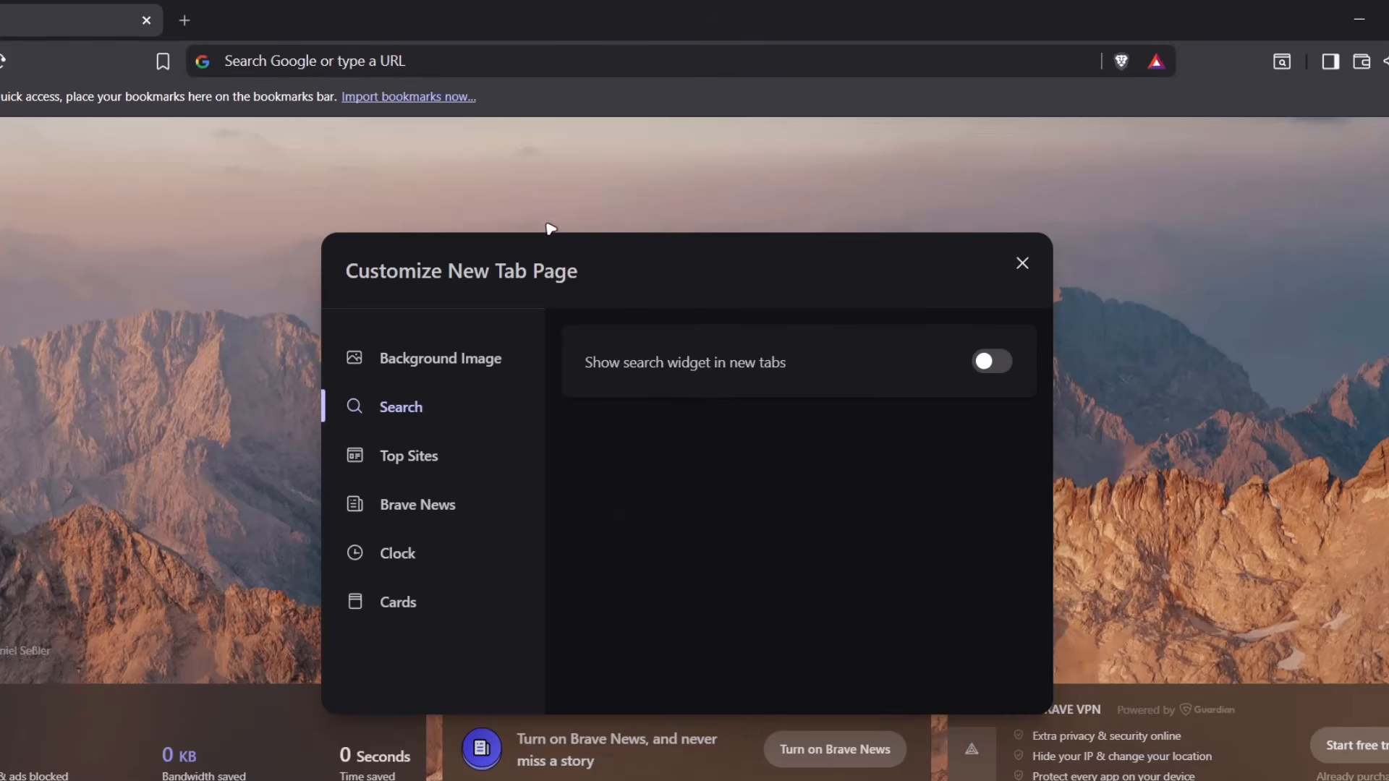
left_click(414, 457)
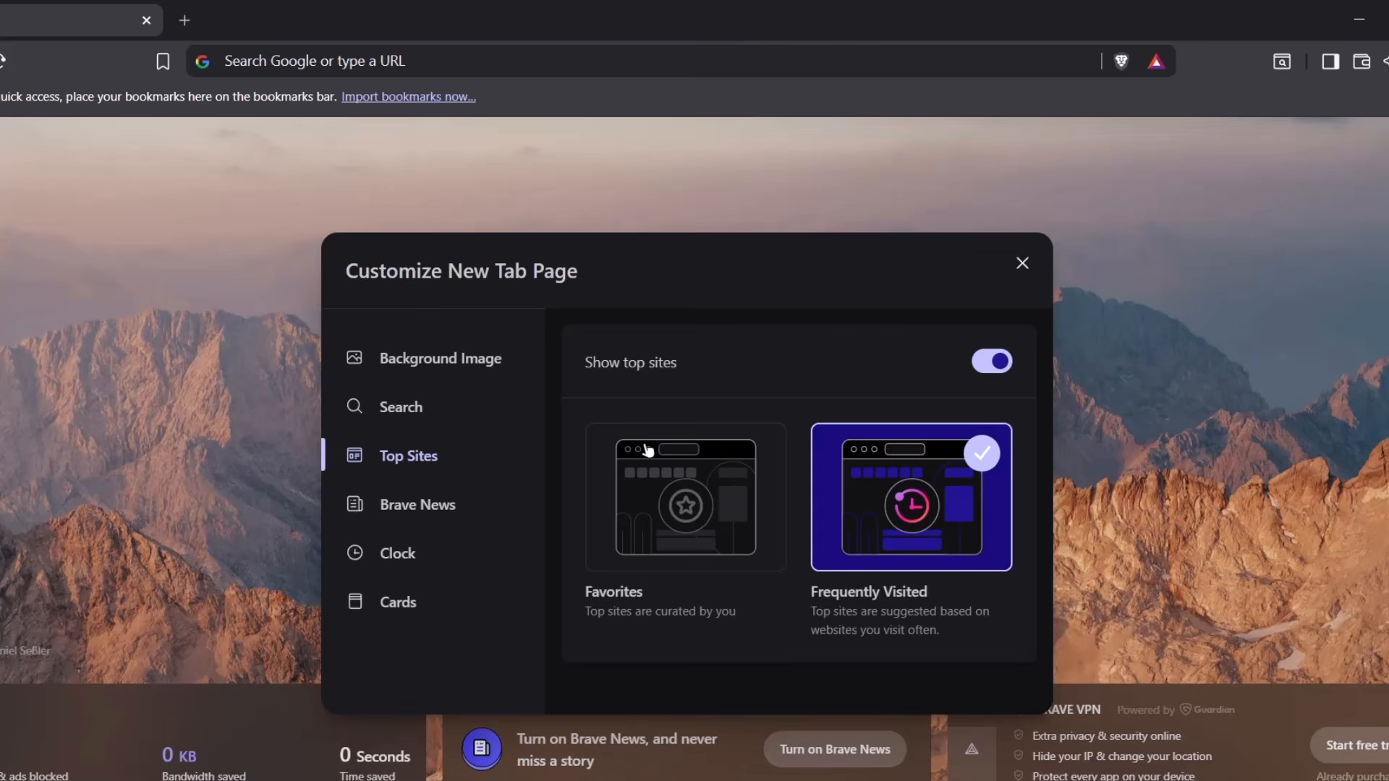
left_click(982, 368)
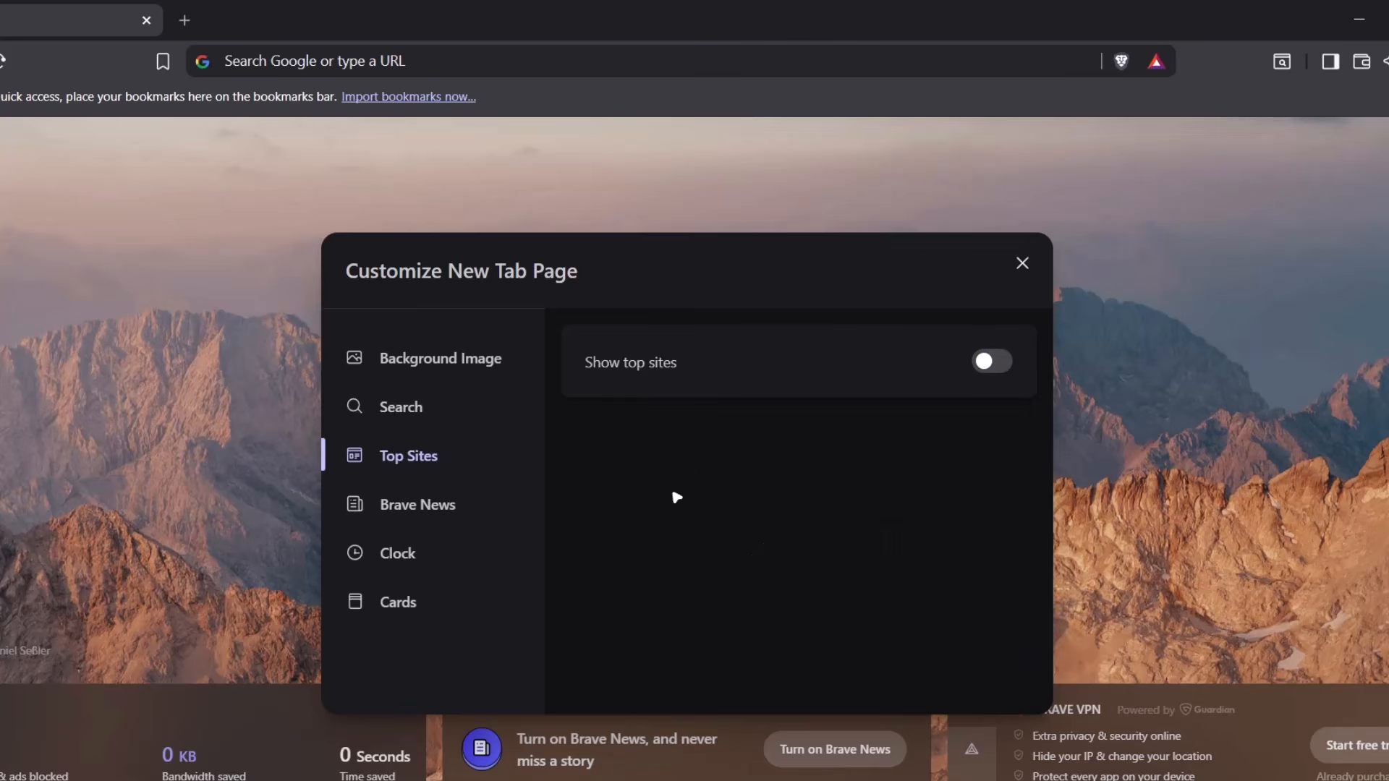
Preview the Brave News page without enabling it, and switch the new tab clock on and back off
left_click(399, 504)
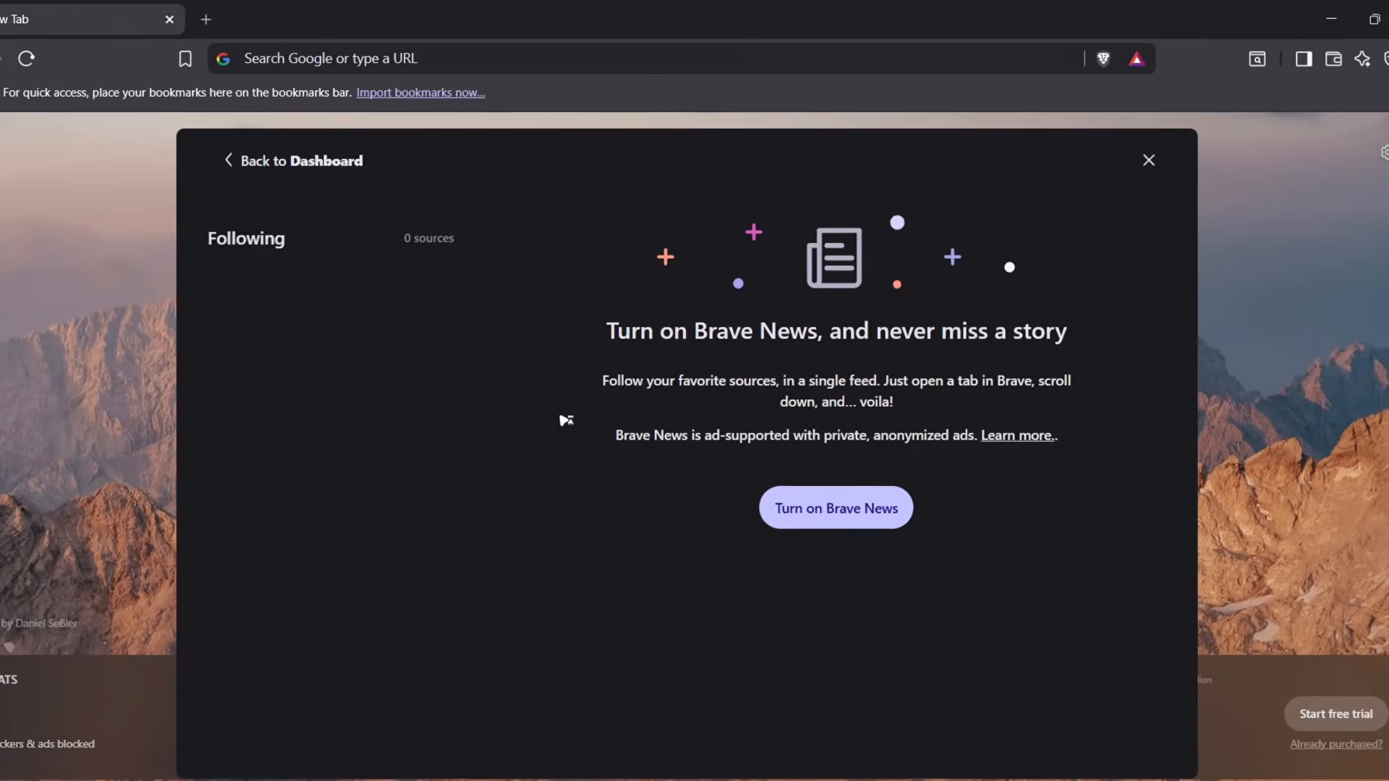
left_click(228, 162)
left_click(459, 515)
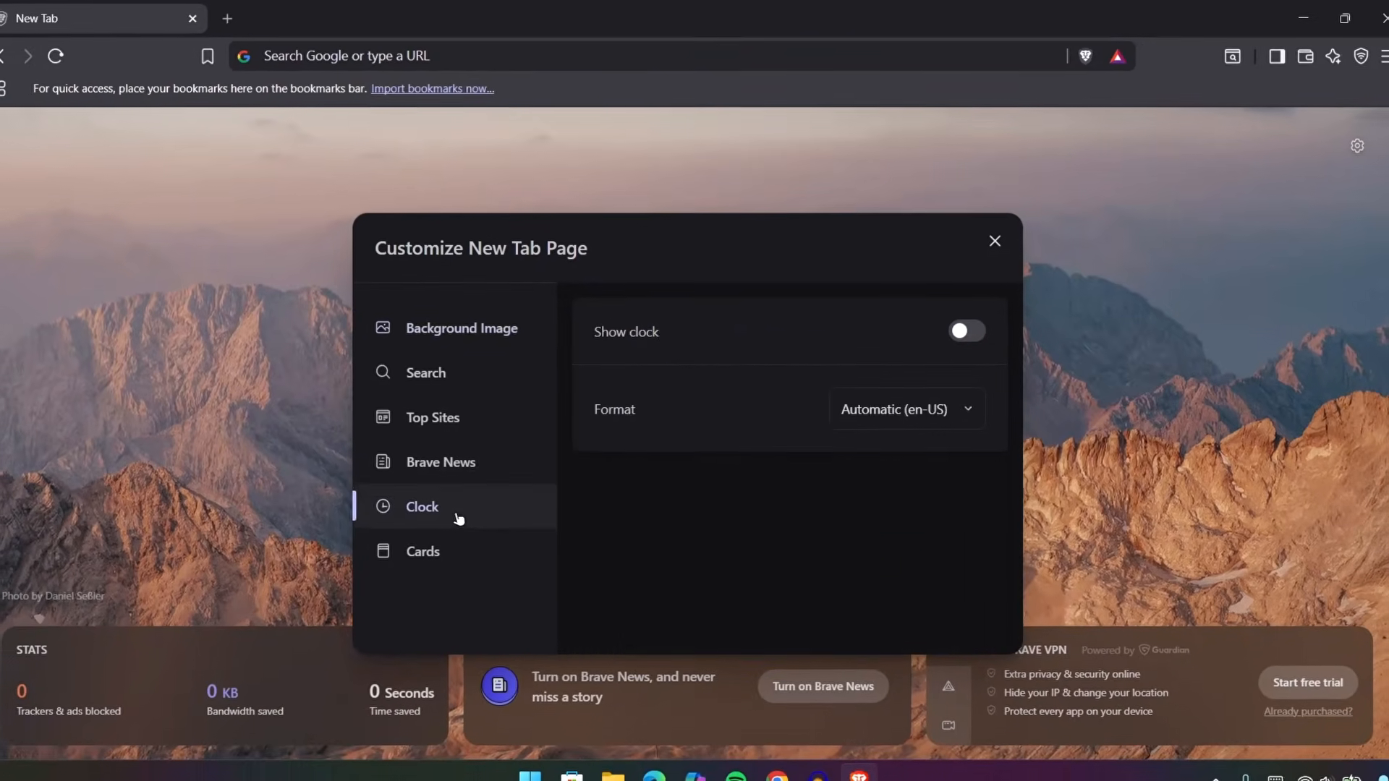
left_click(970, 326)
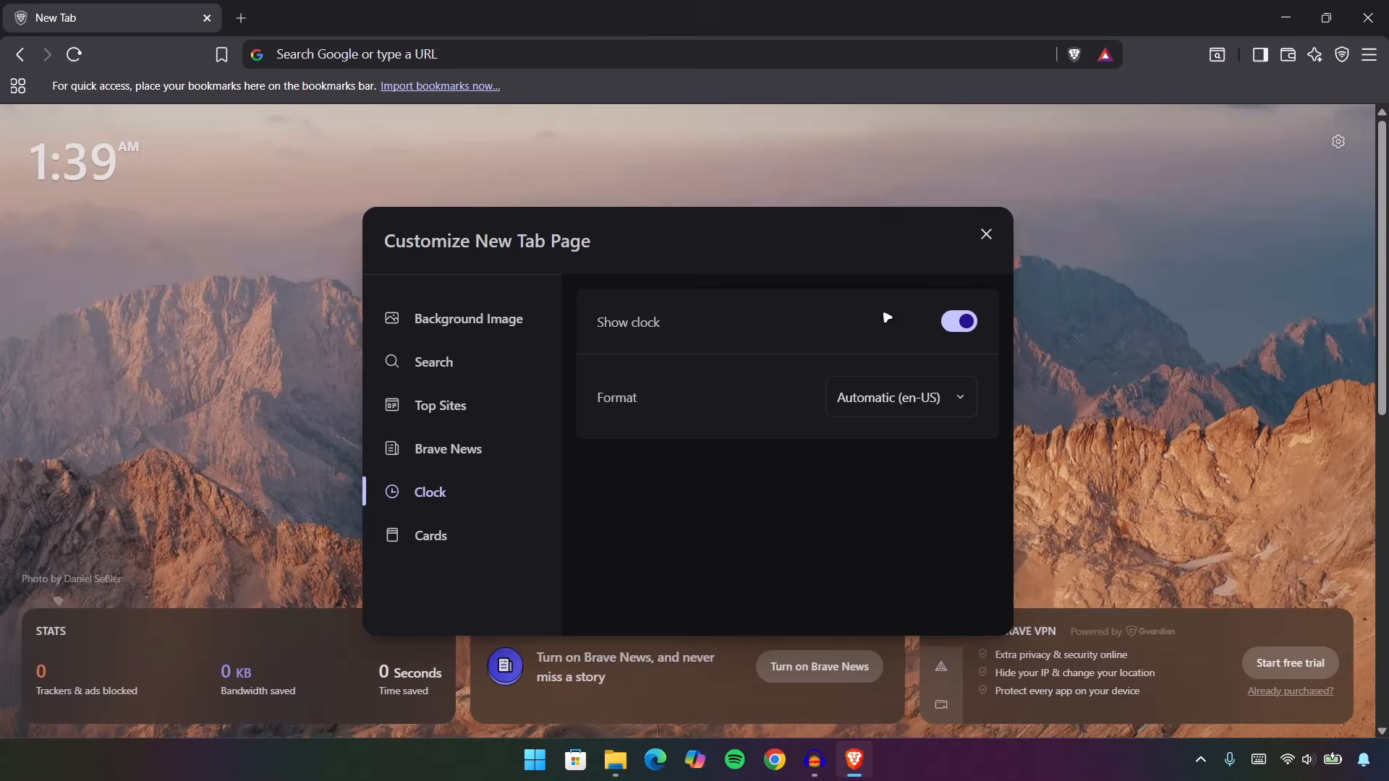
left_click(959, 321)
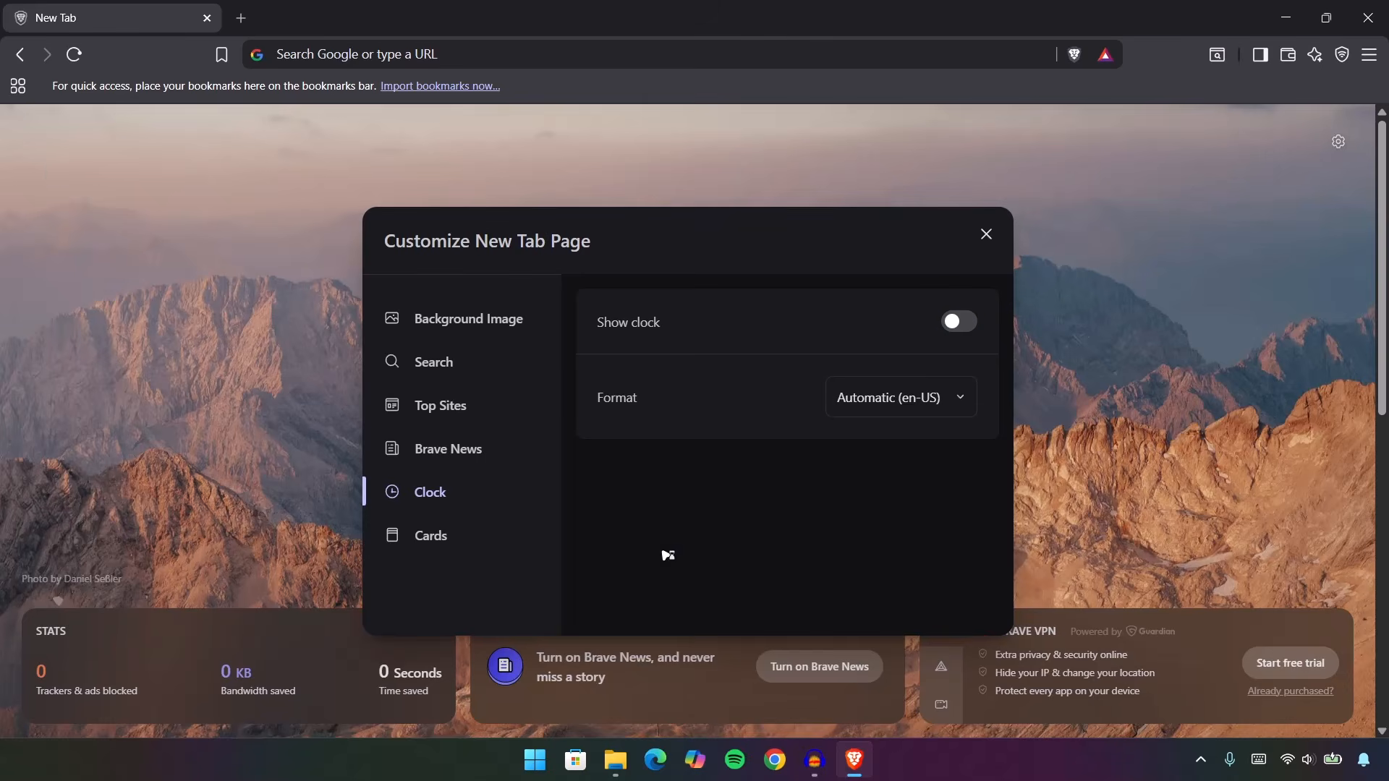
Turn off the Brave VPN, Brave Rewards, Brave Talk and Brave News cards, keep Brave Stats on, and close the customization
left_click(459, 534)
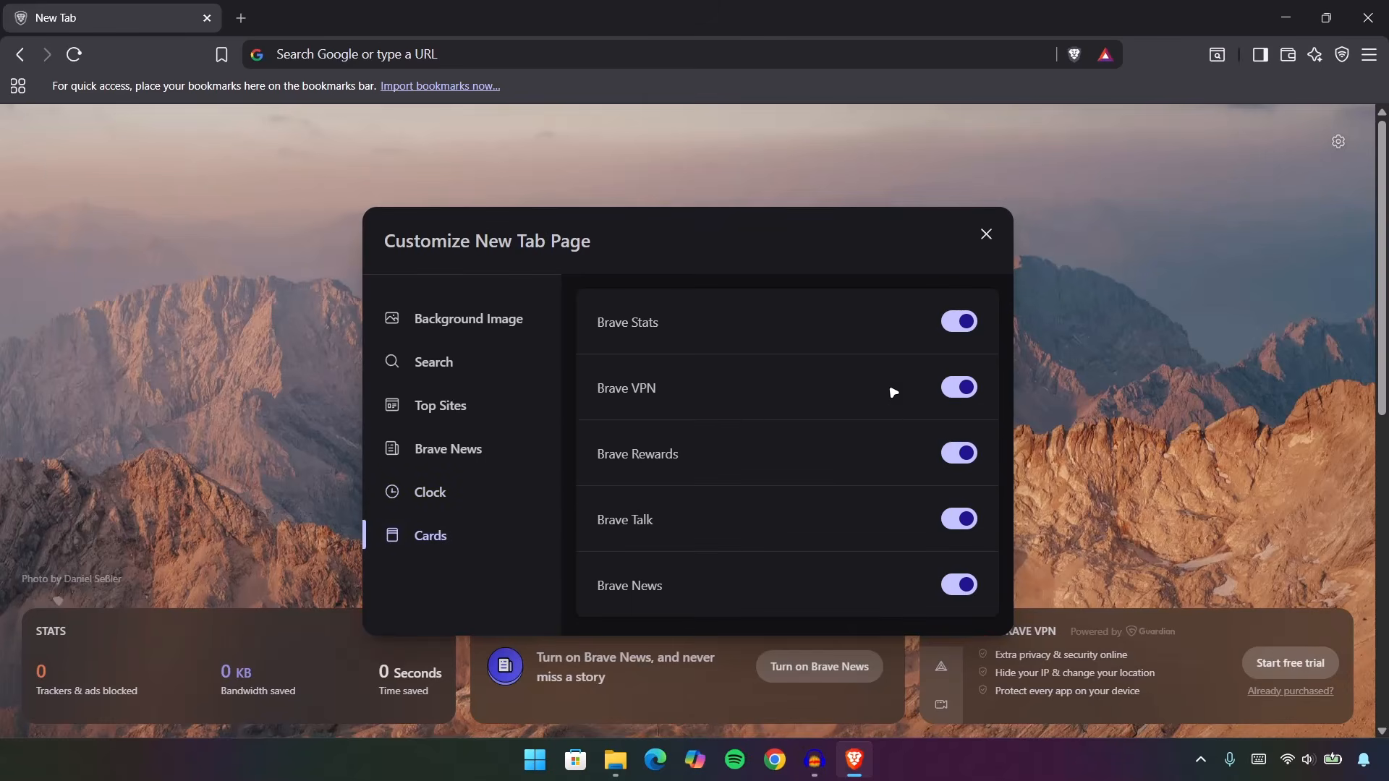
left_click(958, 387)
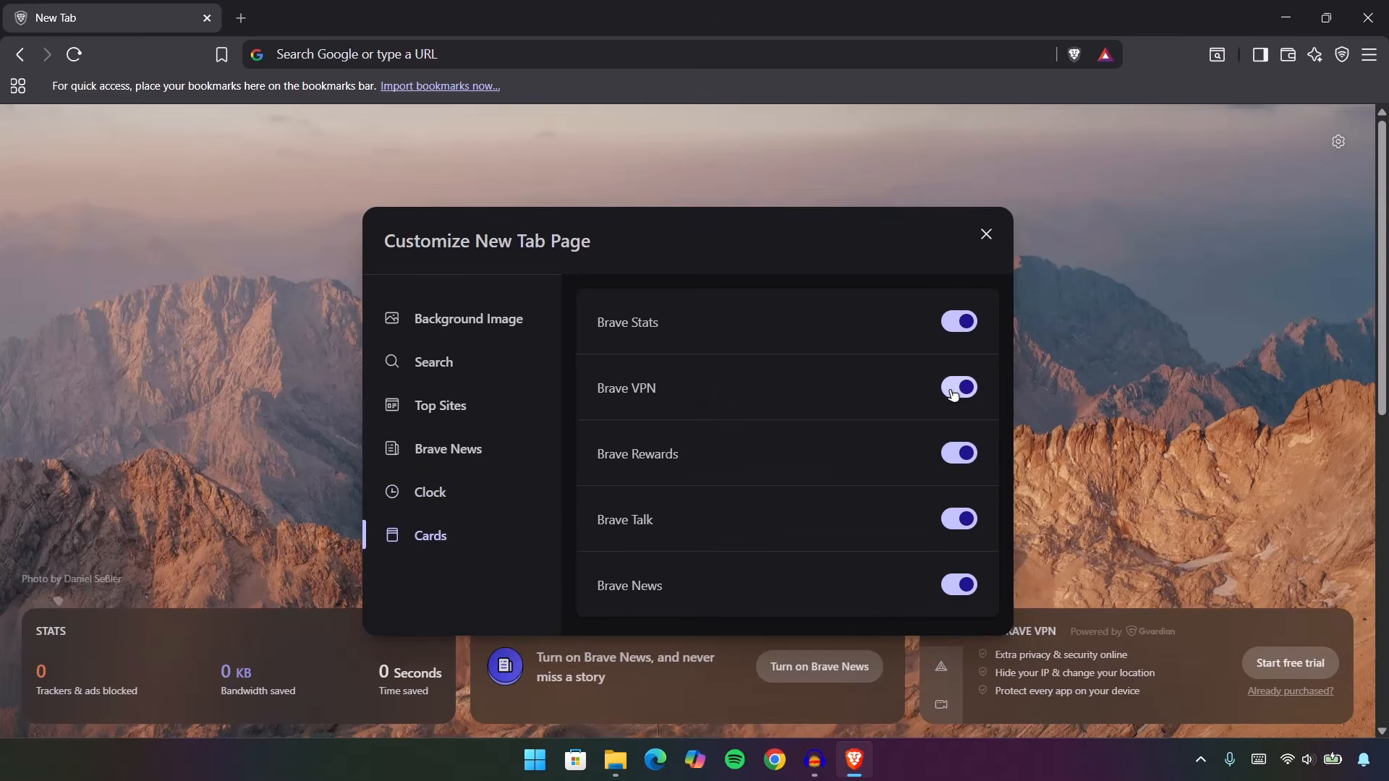
left_click(958, 453)
left_click(954, 519)
left_click(958, 584)
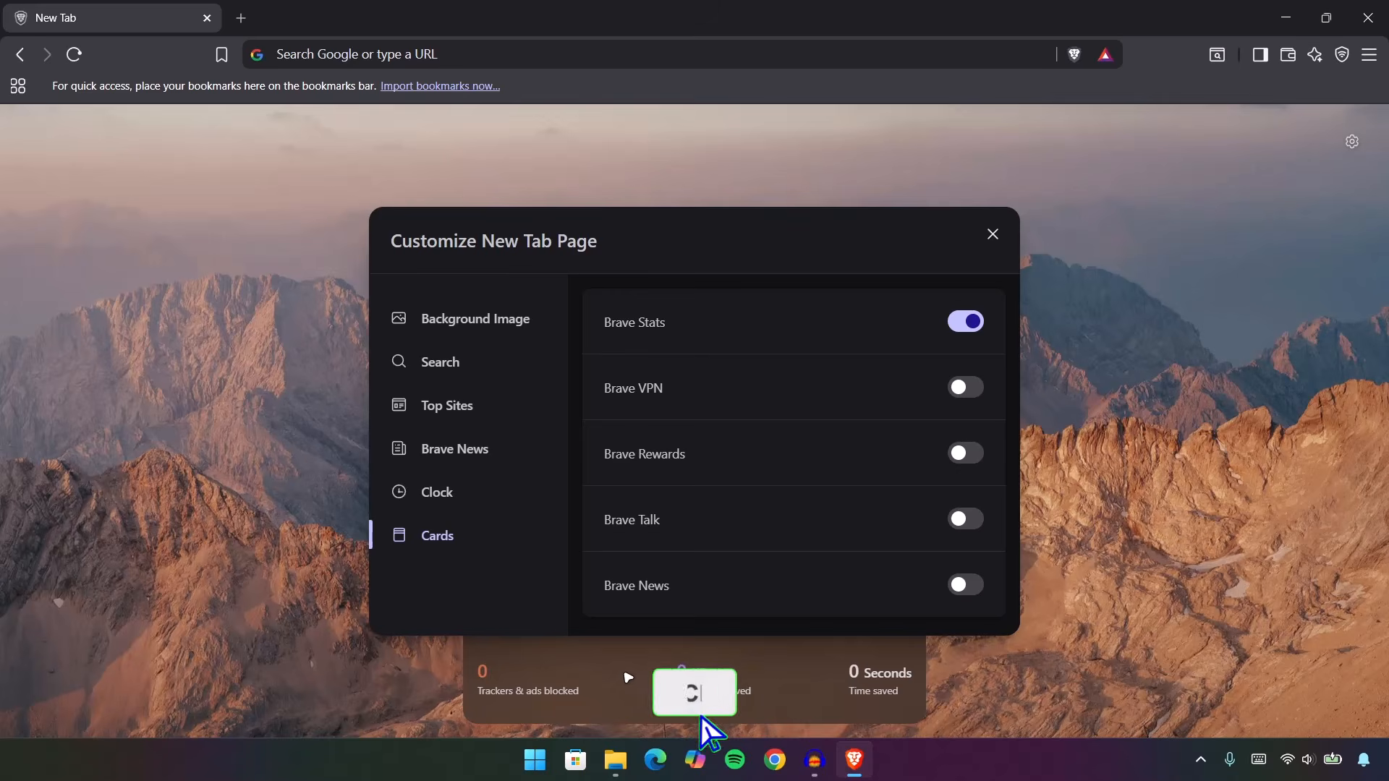
left_click(966, 318)
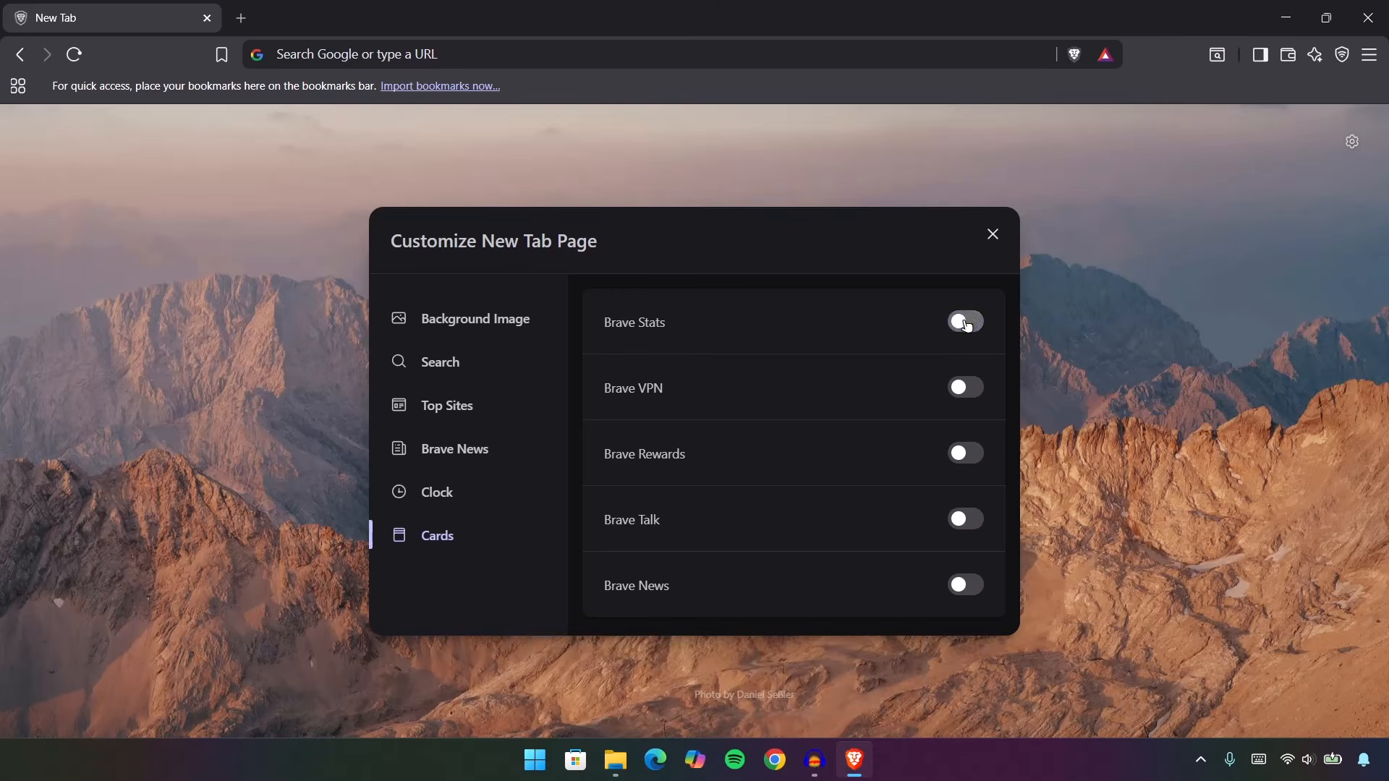
left_click(974, 329)
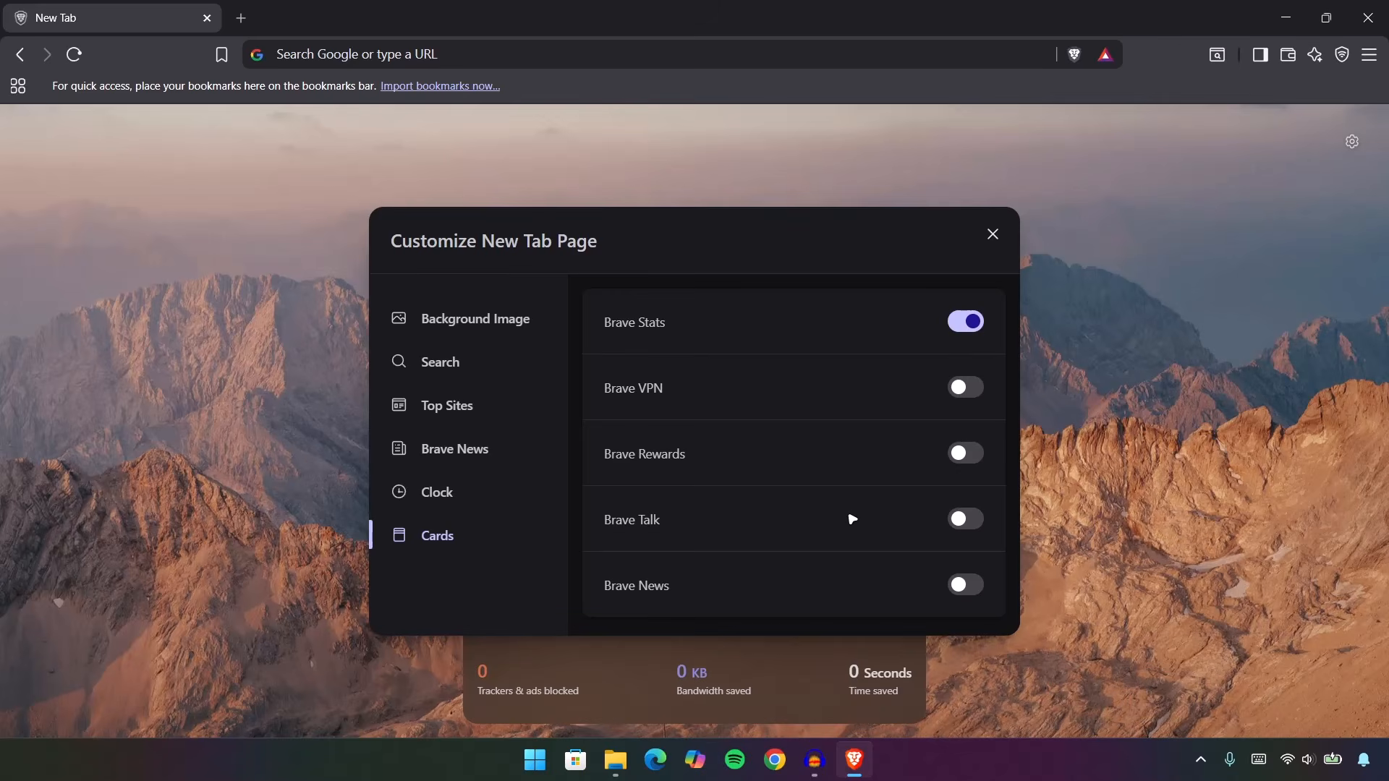
left_click(995, 237)
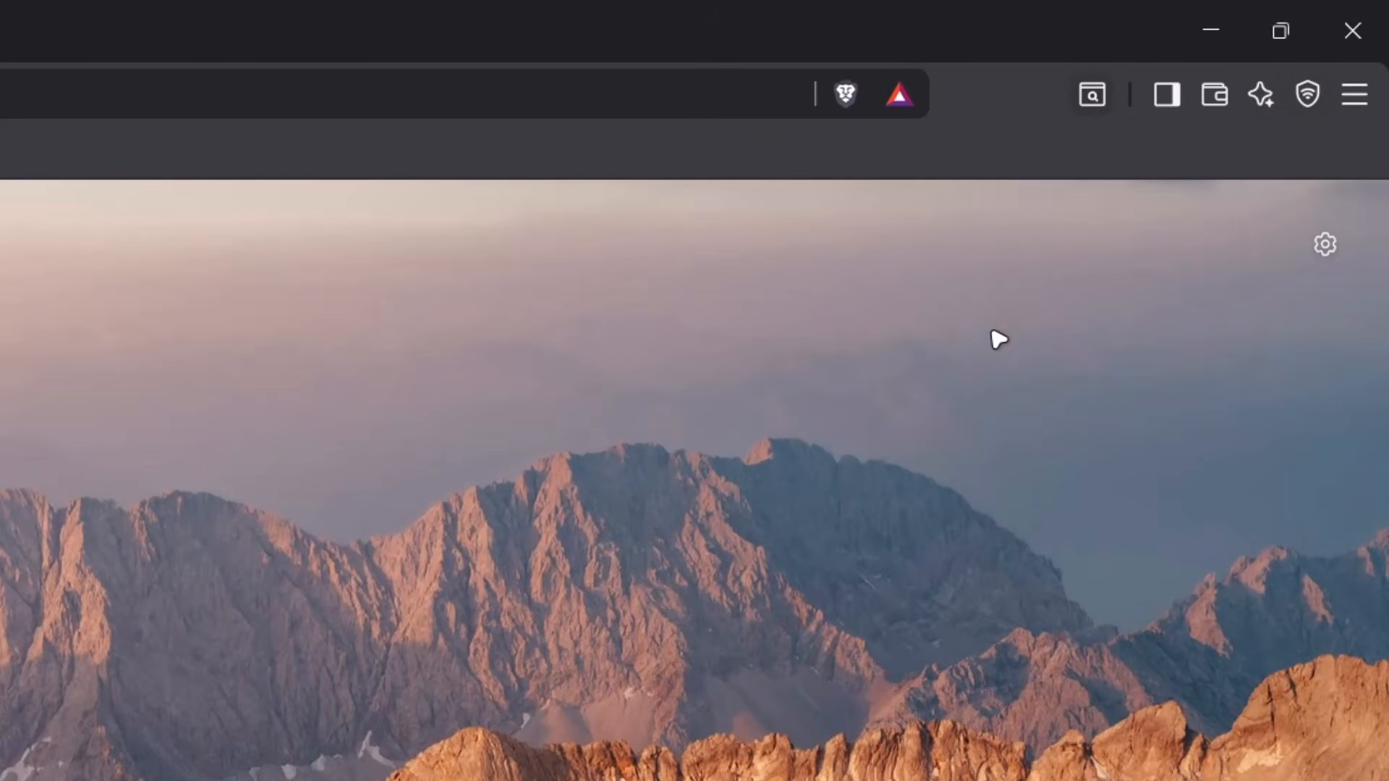
Hide the VPN, Leo AI and Brave Wallet icons from the browser toolbar
right_click(1308, 94)
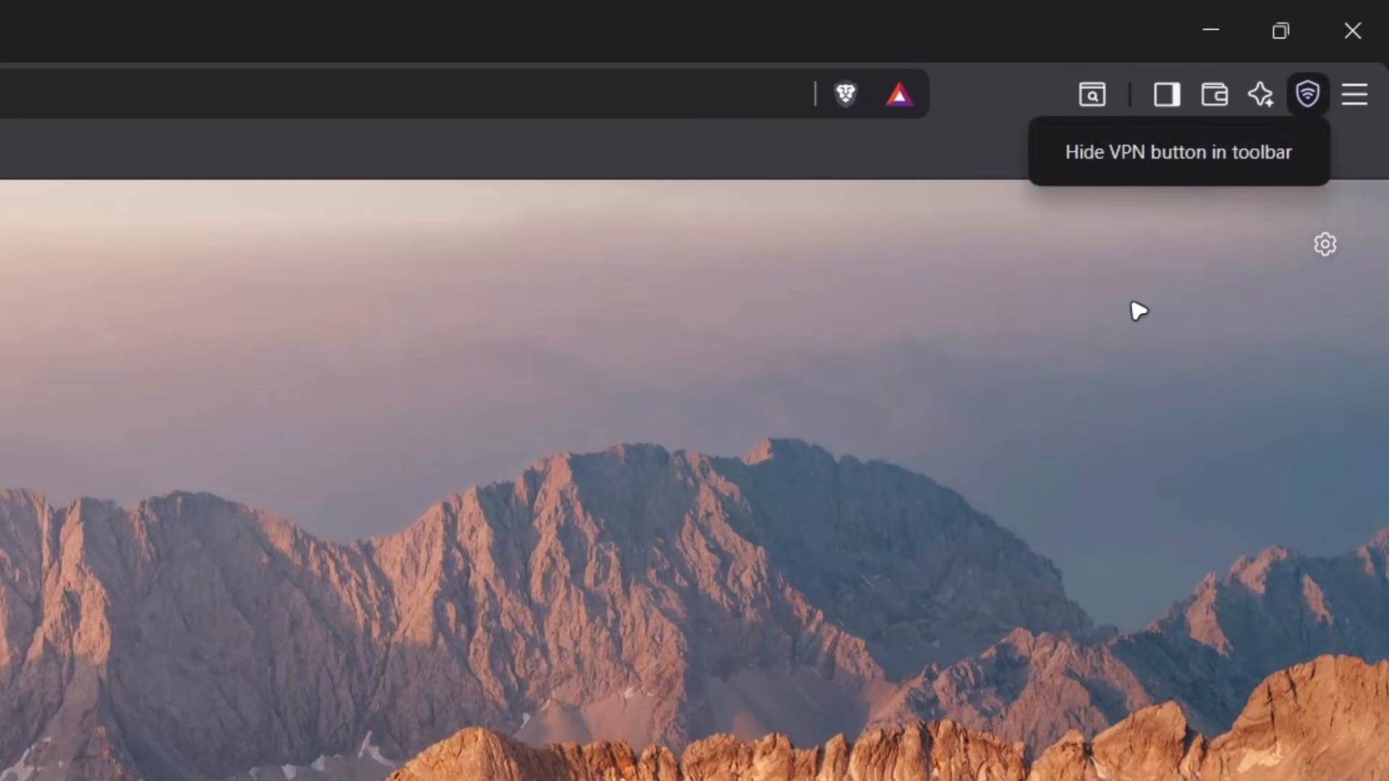
left_click(1263, 165)
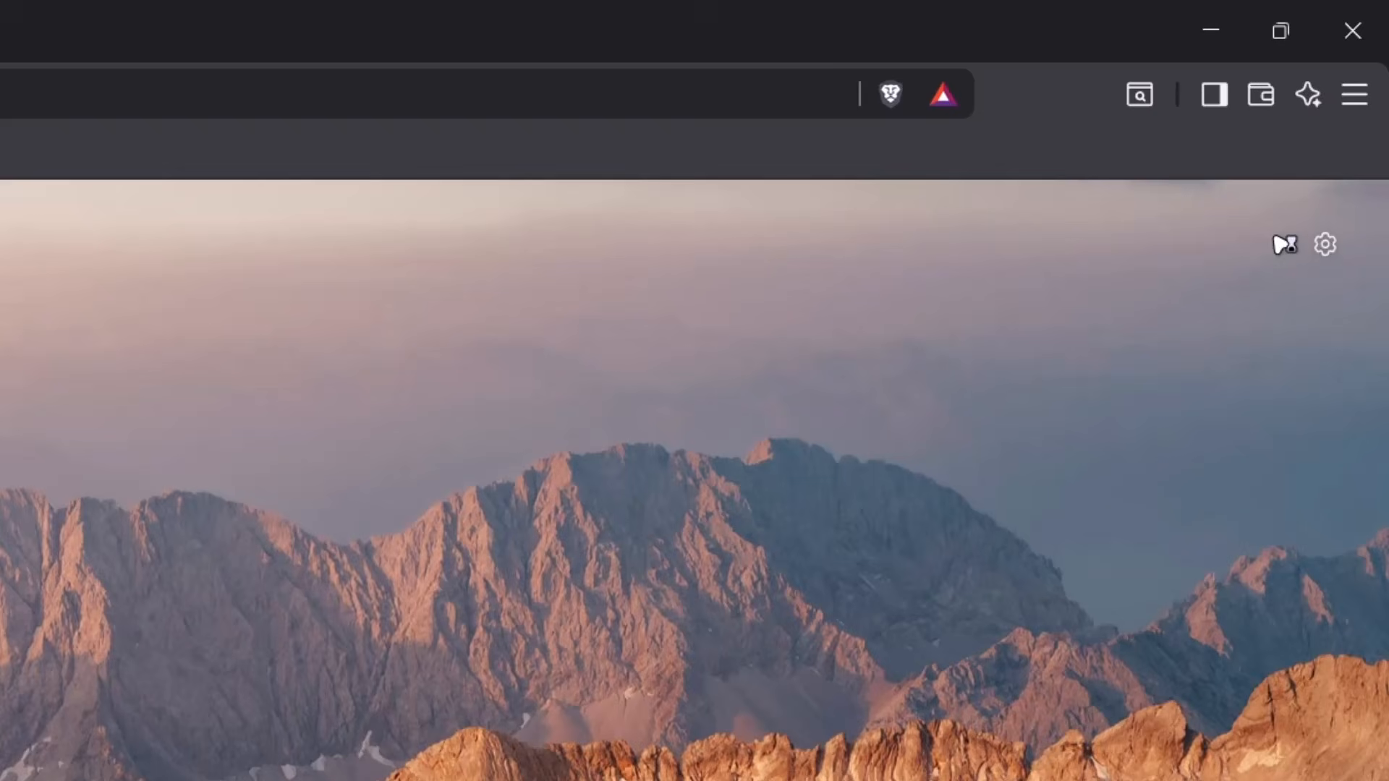
right_click(1309, 94)
left_click(1186, 356)
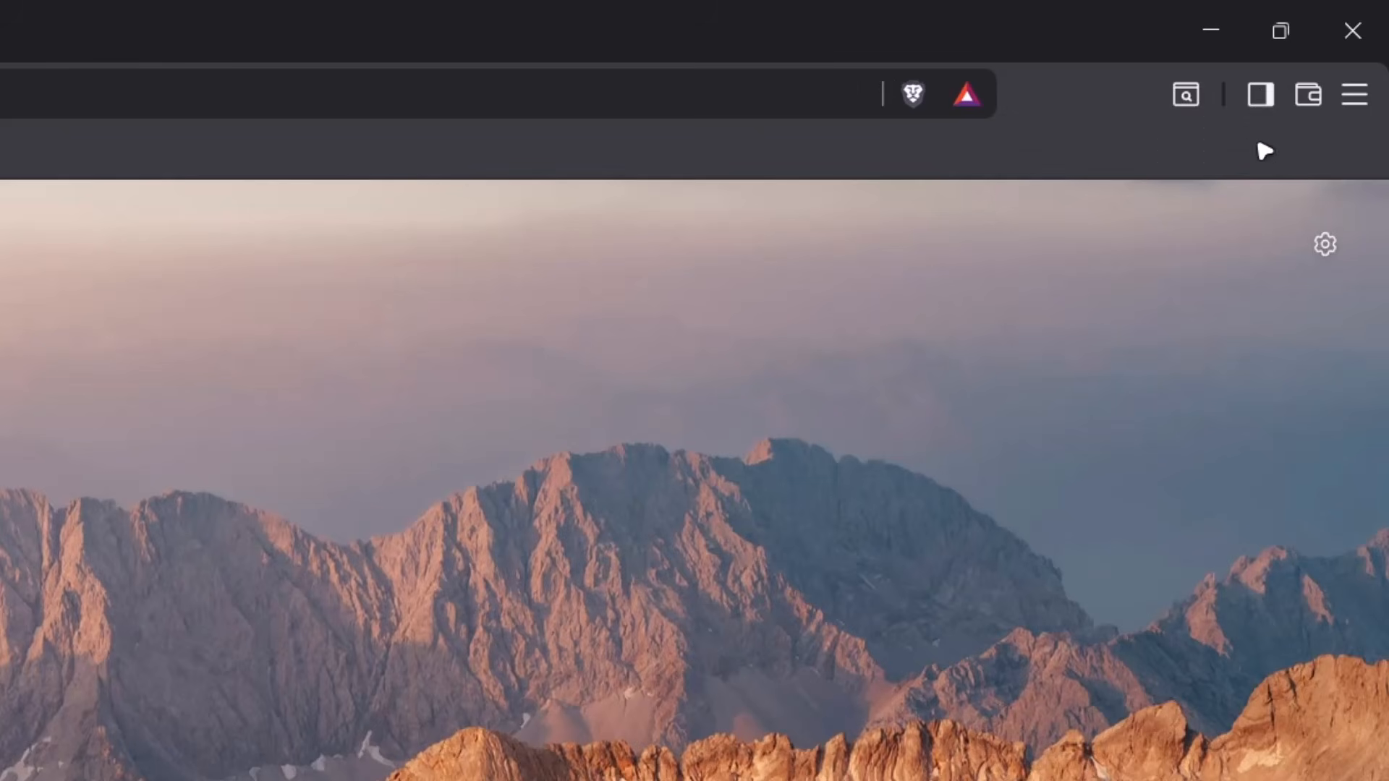
right_click(1311, 95)
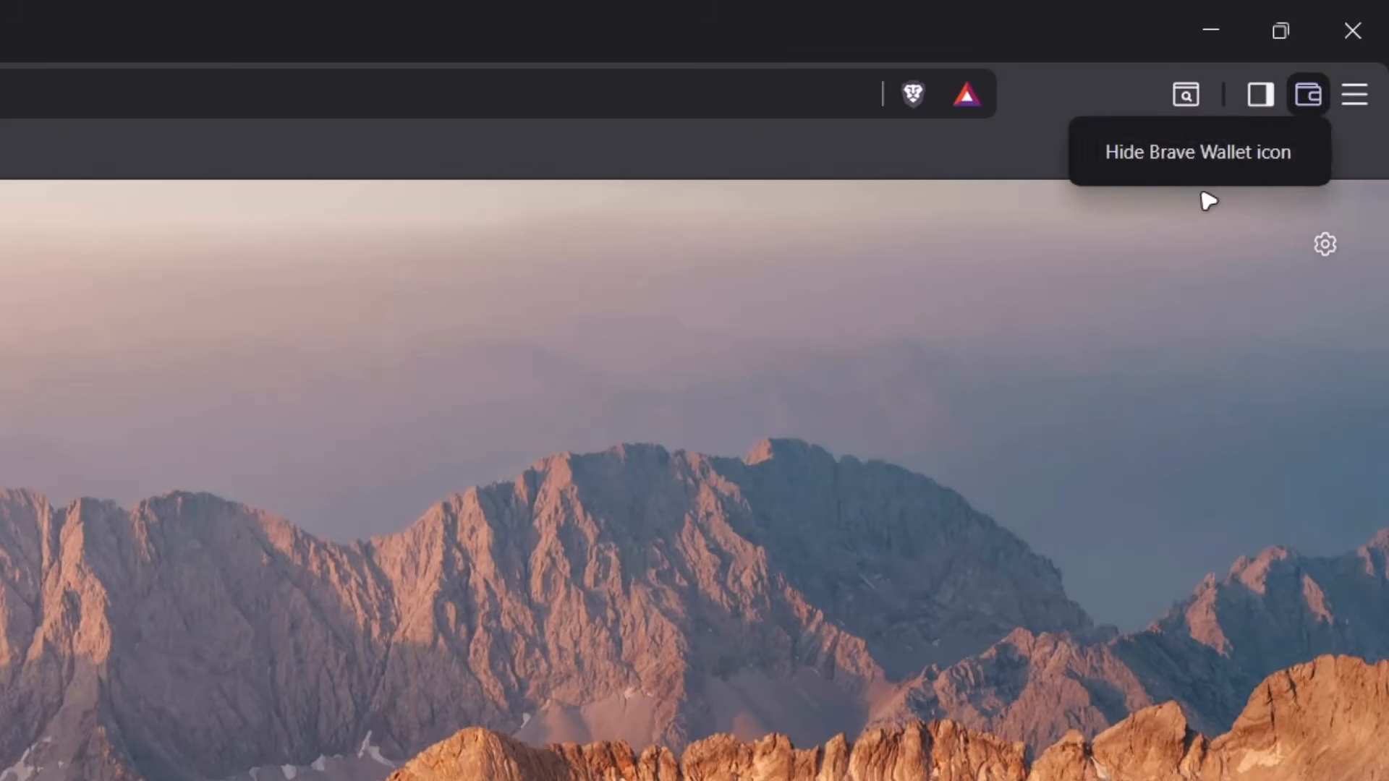
left_click(1227, 158)
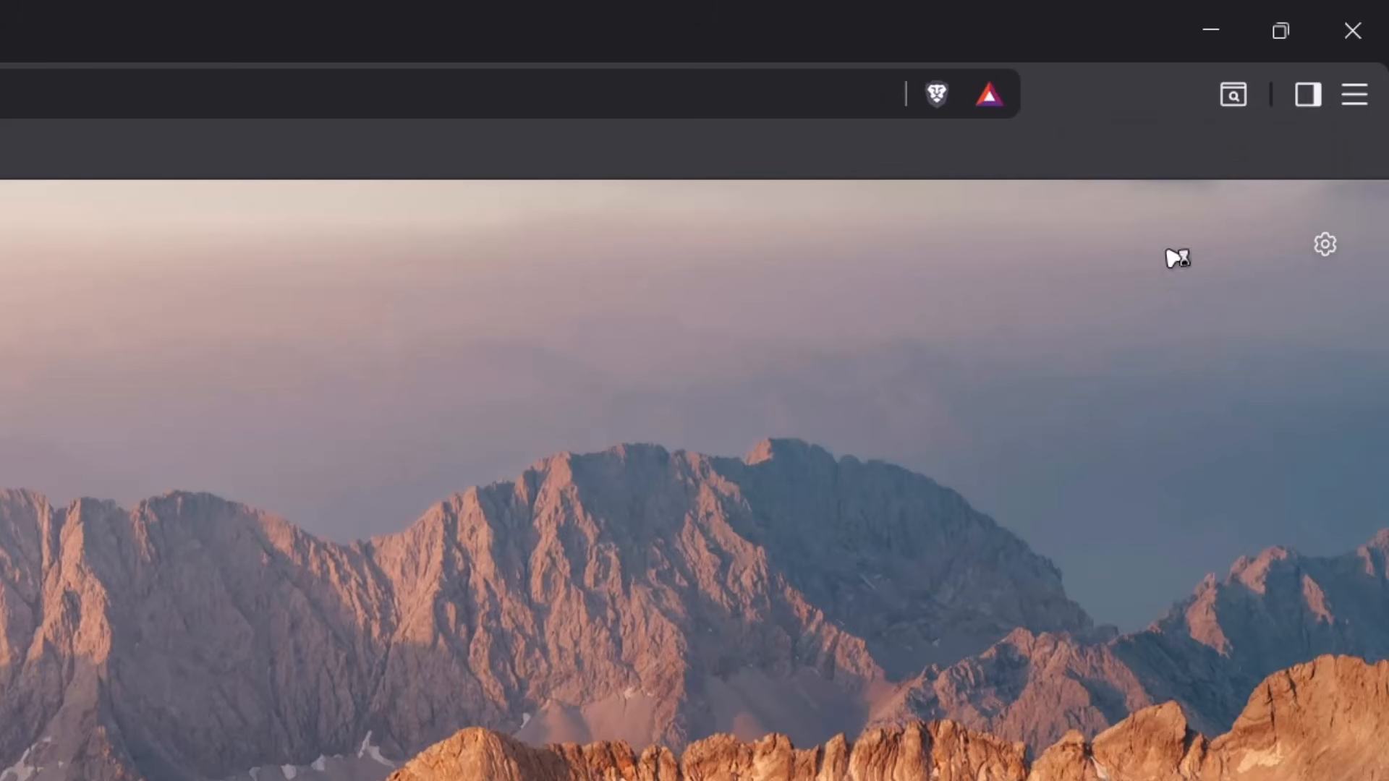
Preview the sidebar, close it and hide the sidebar icon from the toolbar
left_click(1306, 98)
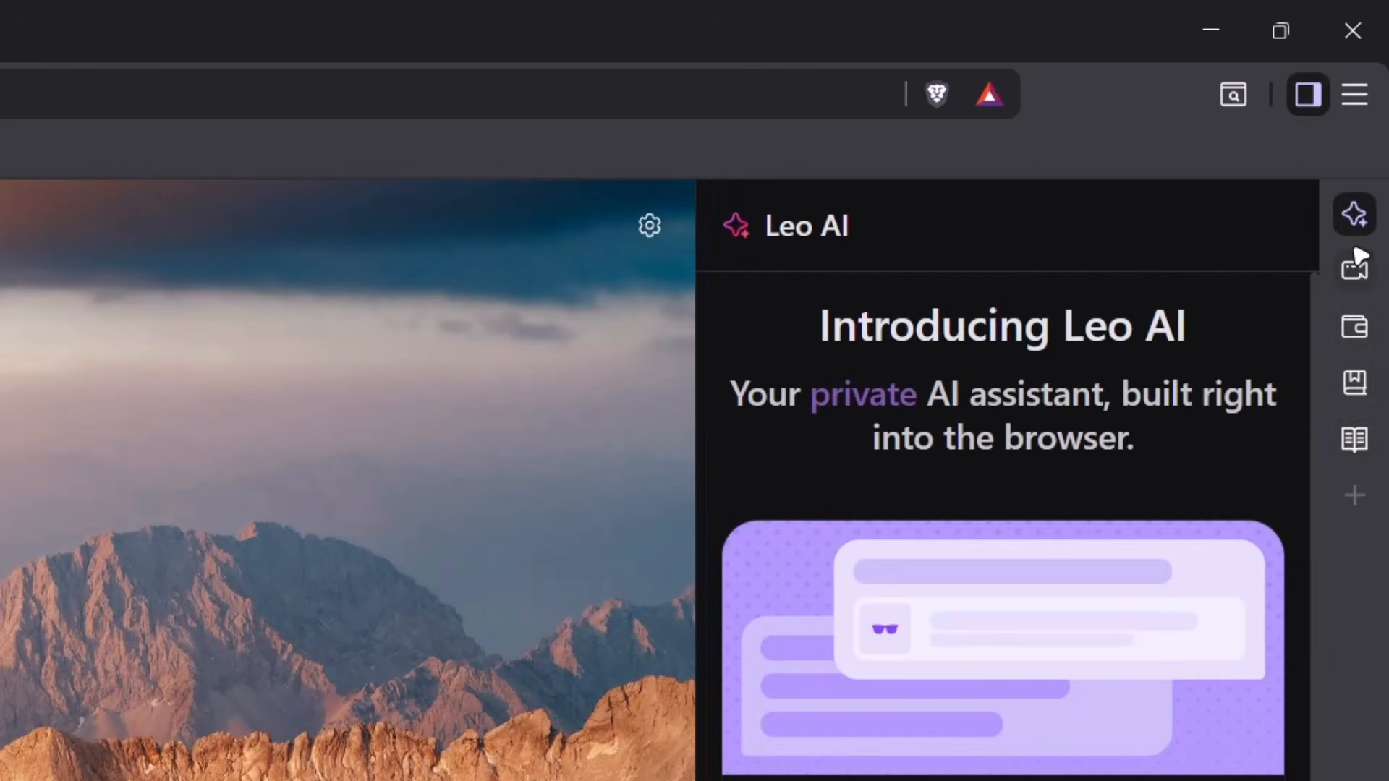
left_click(1315, 102)
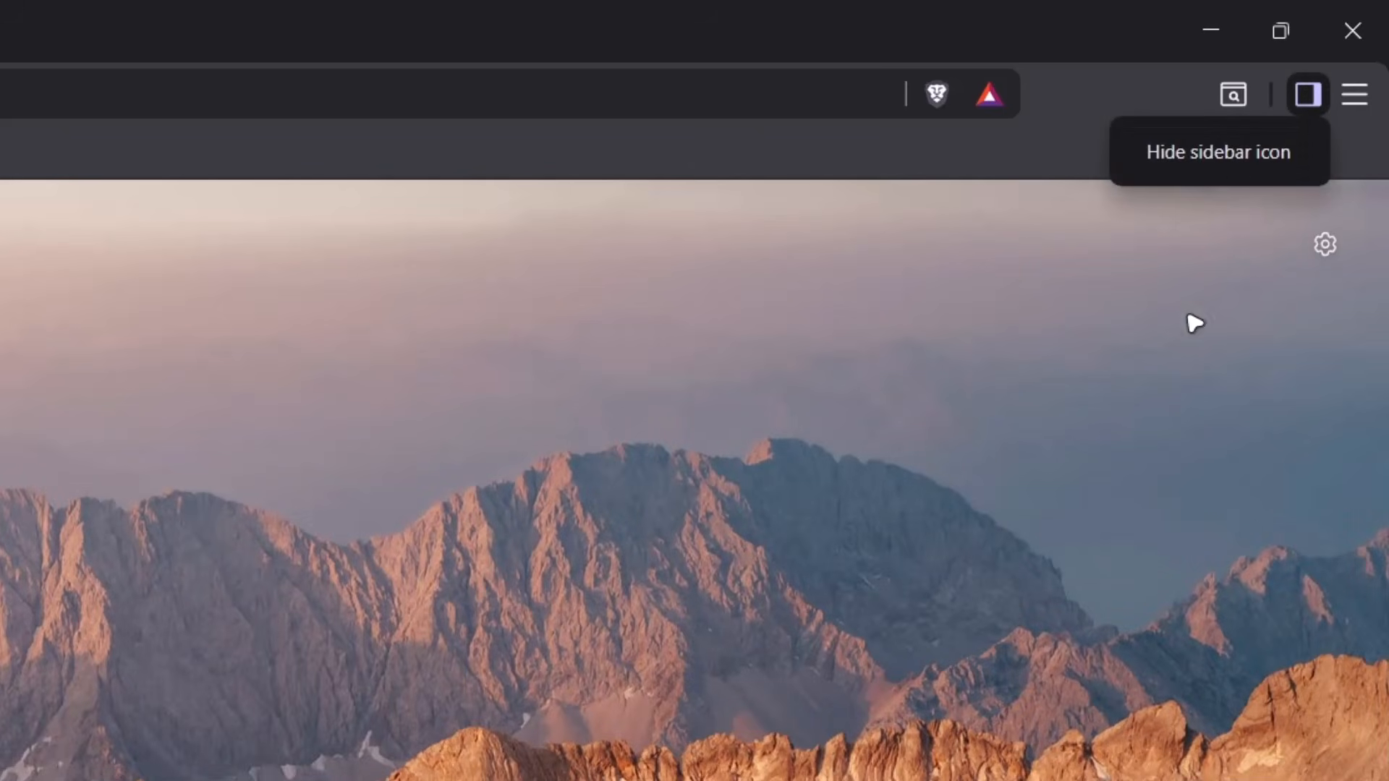
left_click(1236, 175)
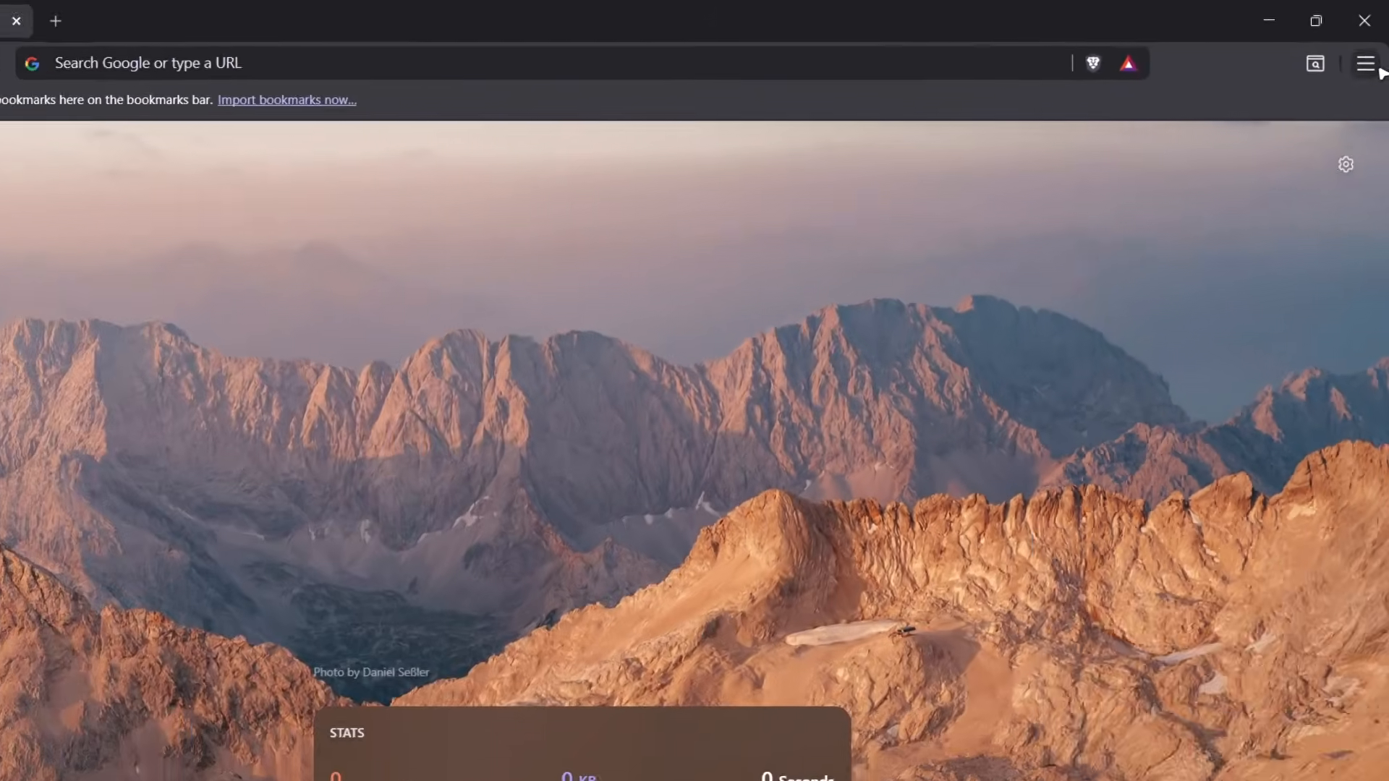
Enable the wide address bar in the browser's appearance settings
left_click(1356, 92)
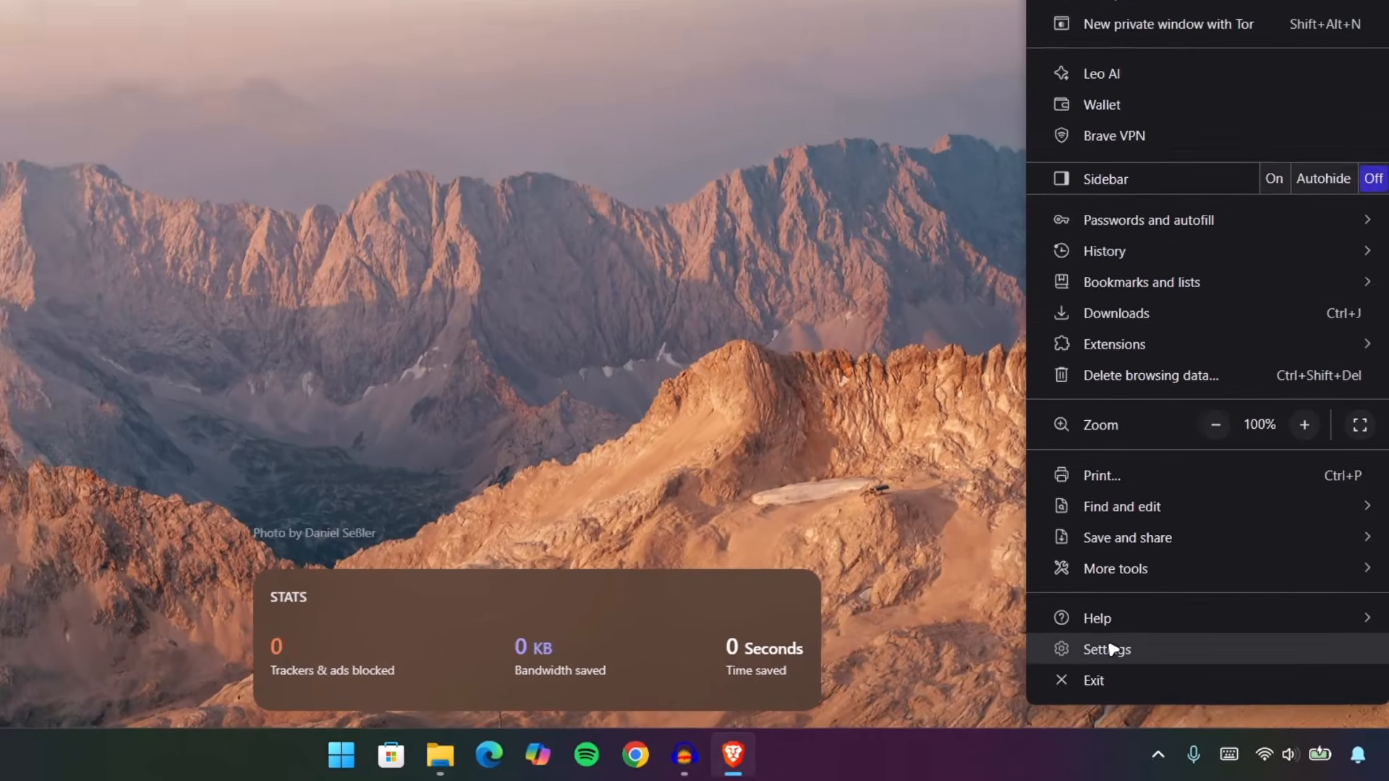
left_click(1090, 641)
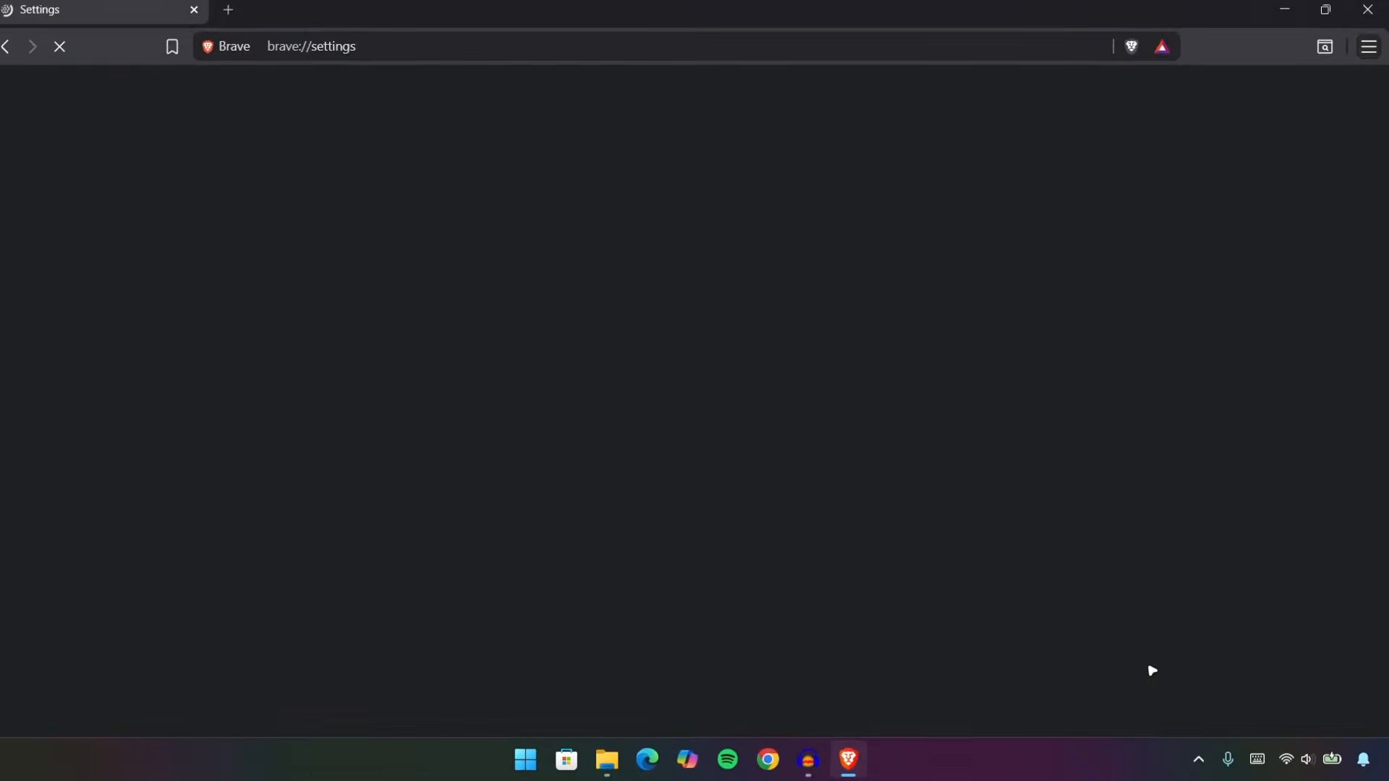
left_click(92, 183)
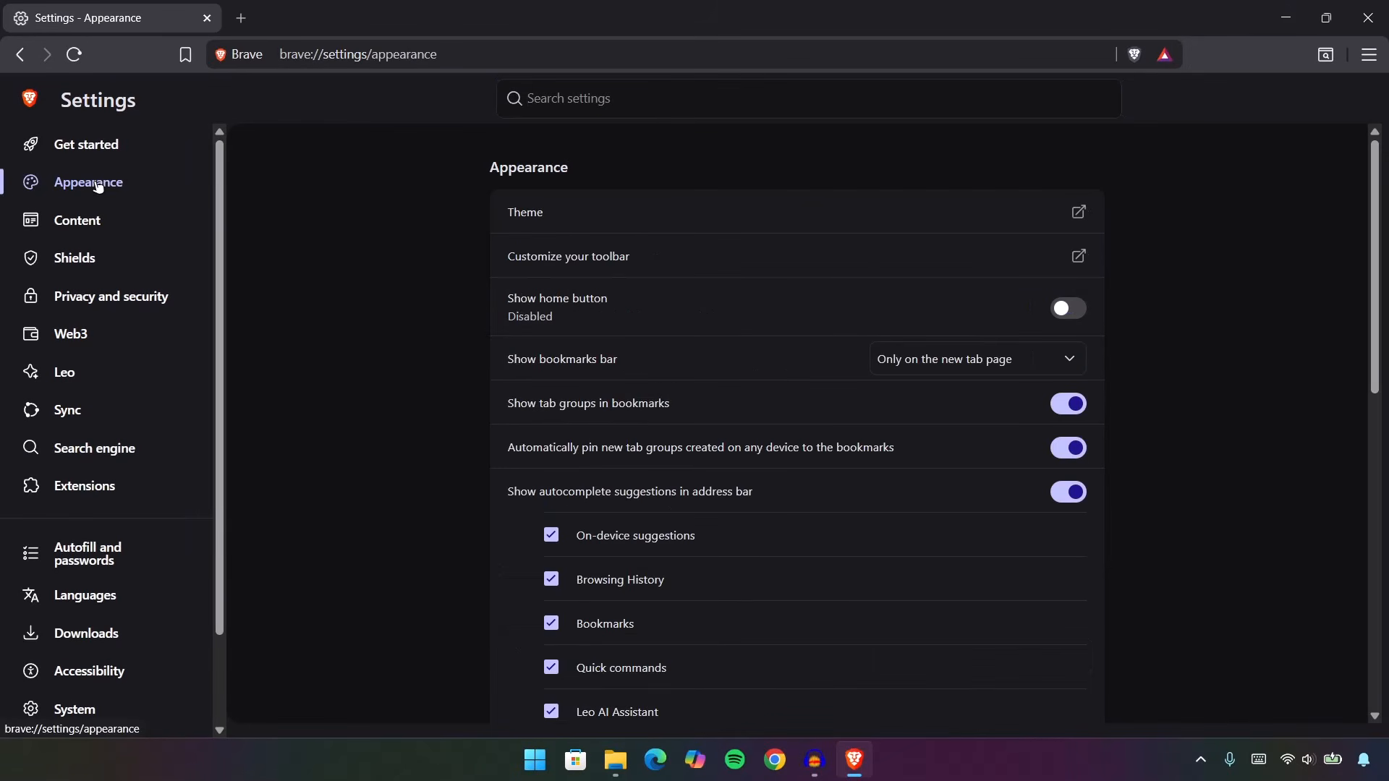
scroll(1377, 371, "down", 5)
scroll(1377, 371, "down", 2)
scroll(1375, 370, "up", 1)
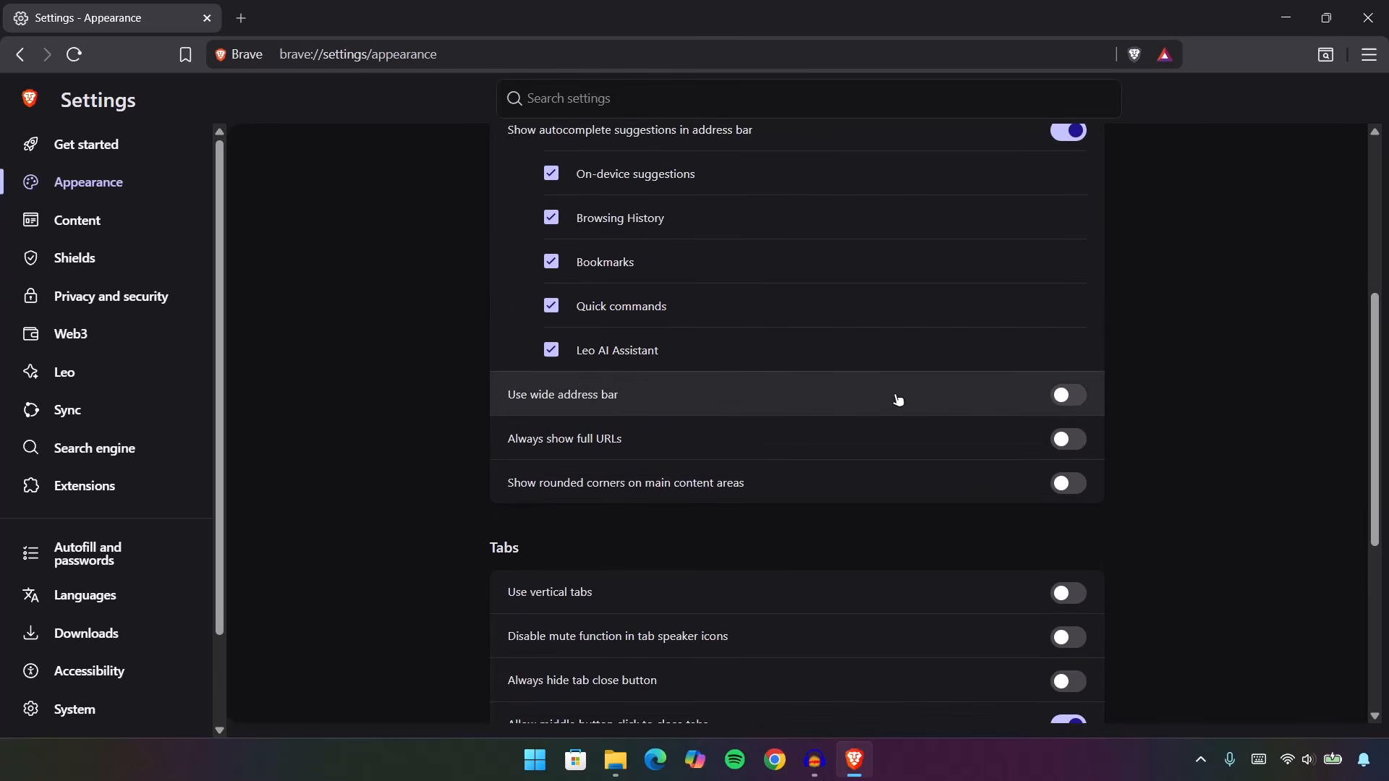
left_click(1068, 395)
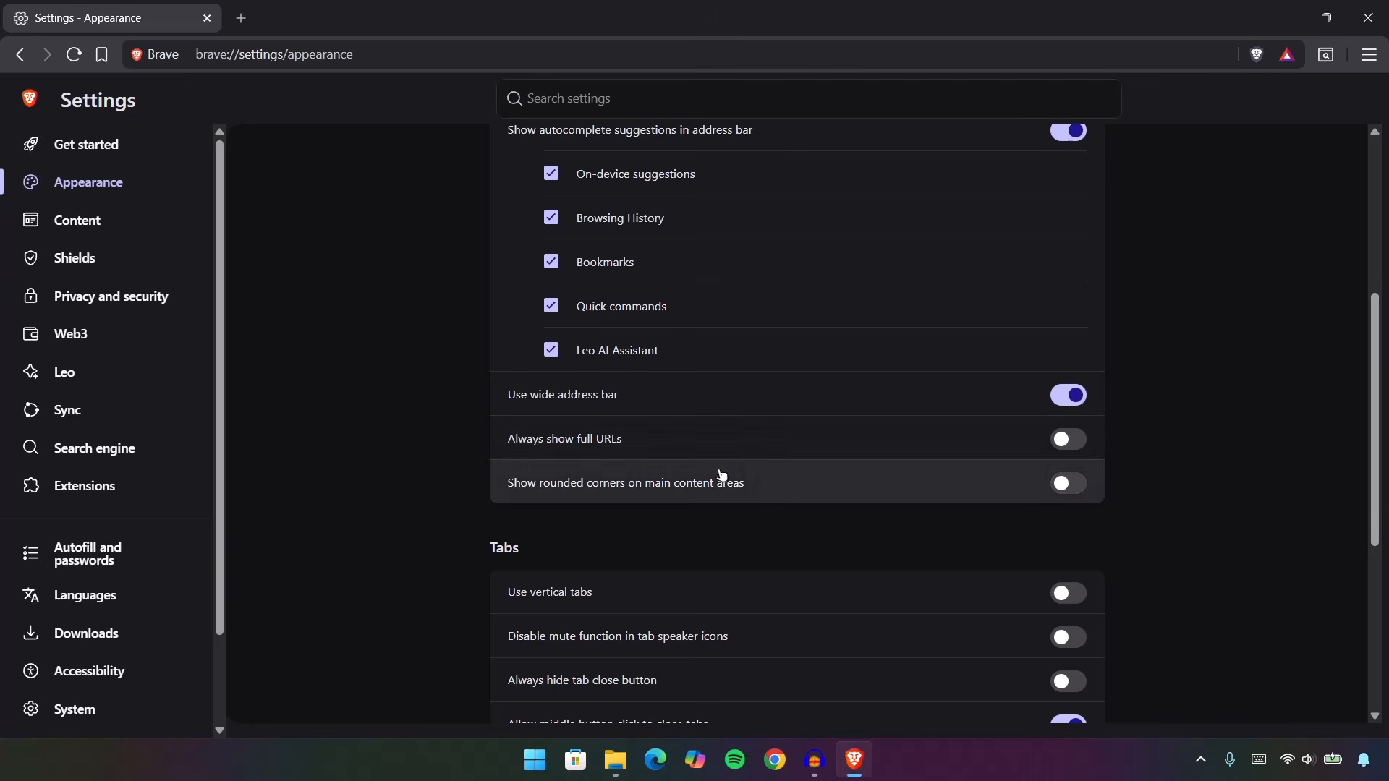
Turn on always showing full URLs and using vertical tabs, and minimize the vertical tab strip
left_click(1068, 439)
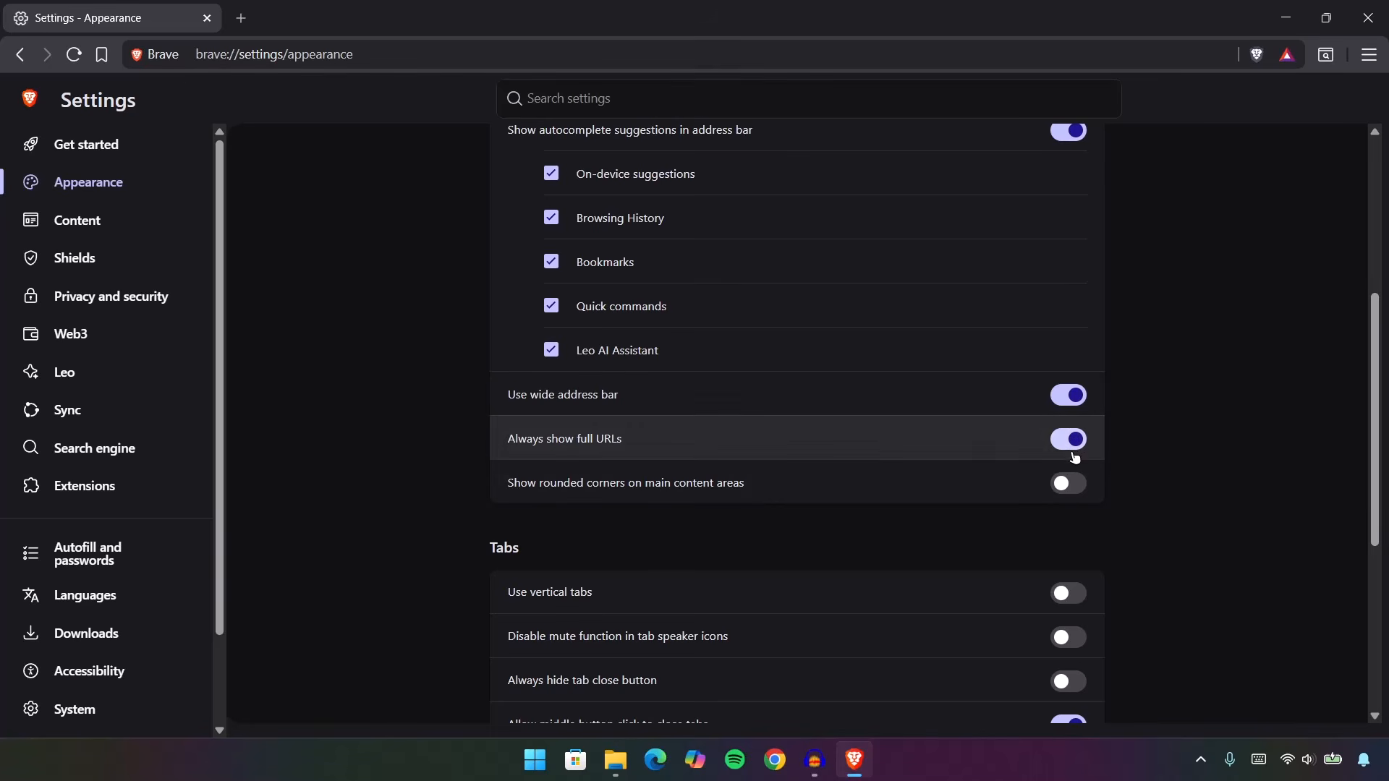
scroll(1375, 351, "down", 1)
left_click_drag(1375, 351, 1368, 440)
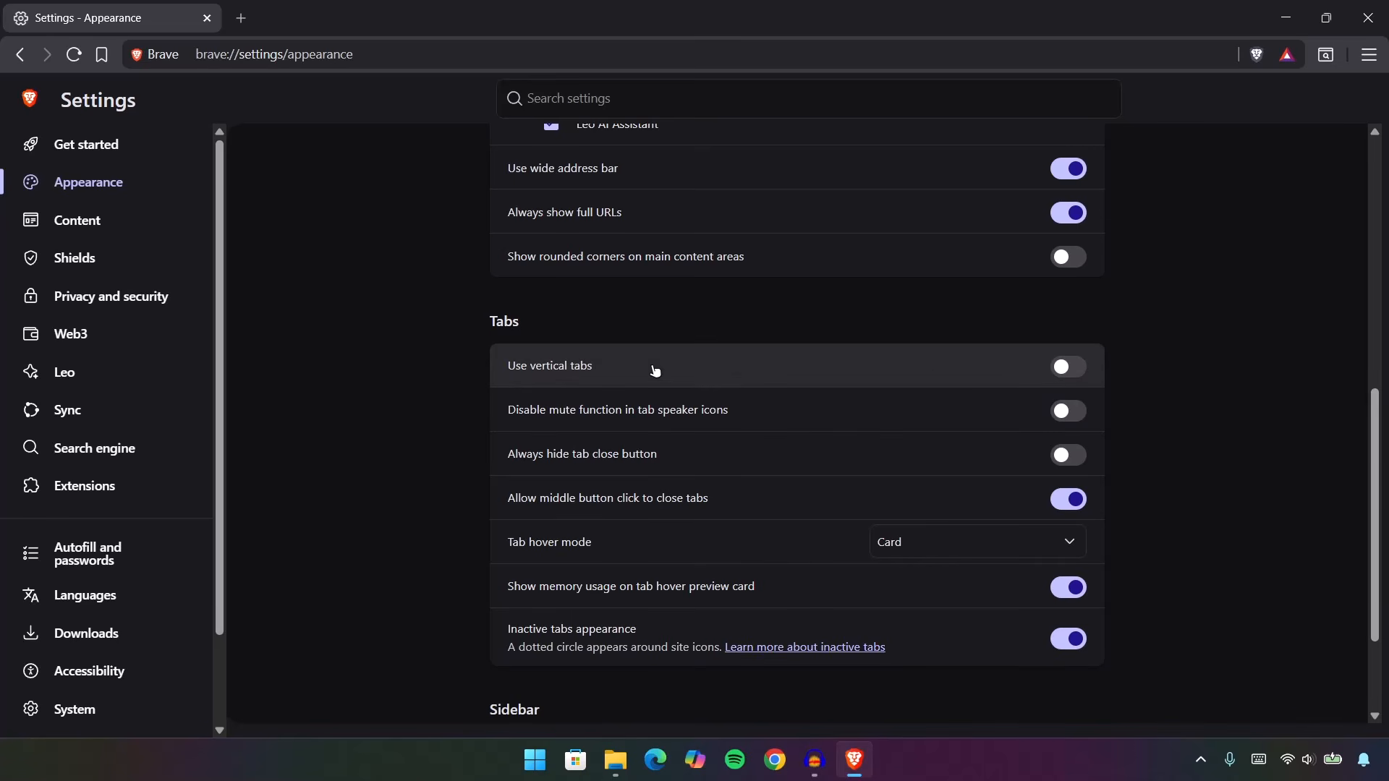
left_click(1080, 367)
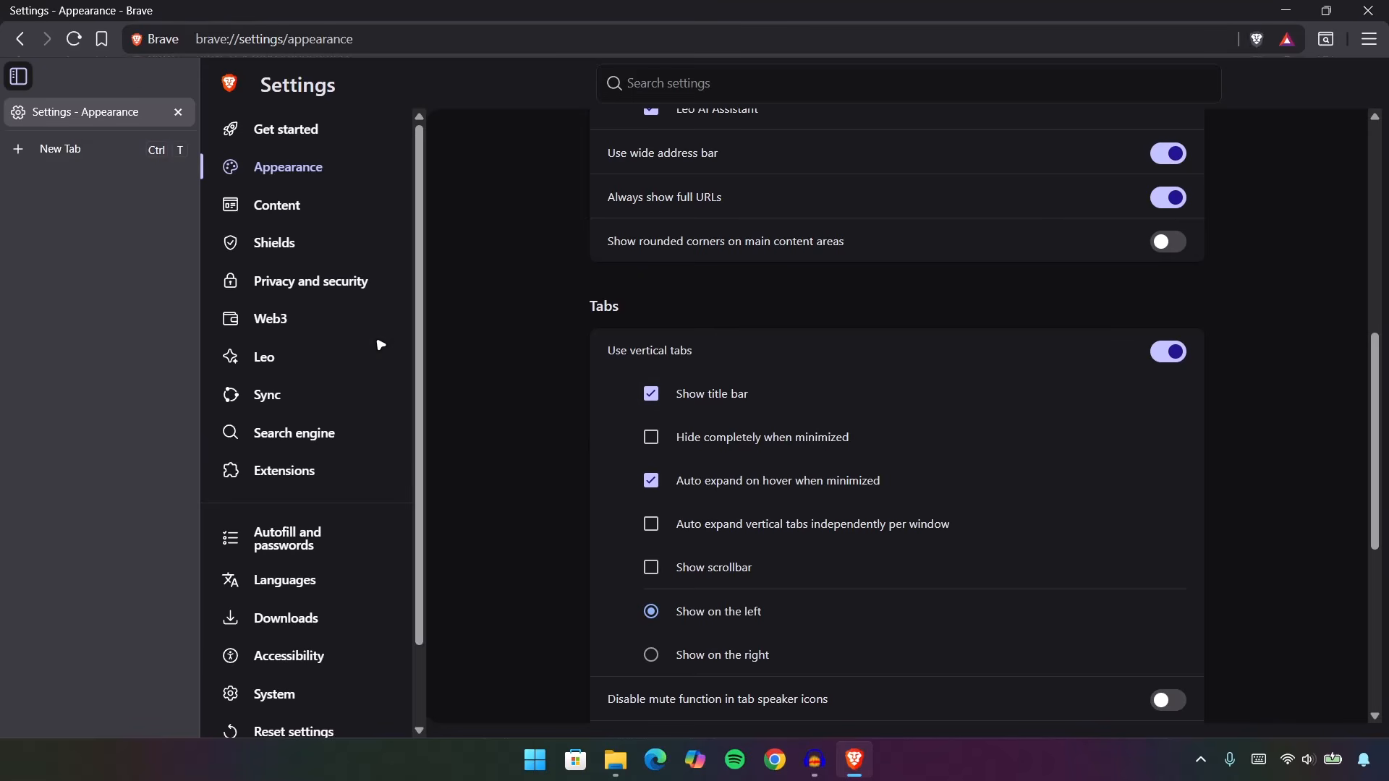
left_click(18, 76)
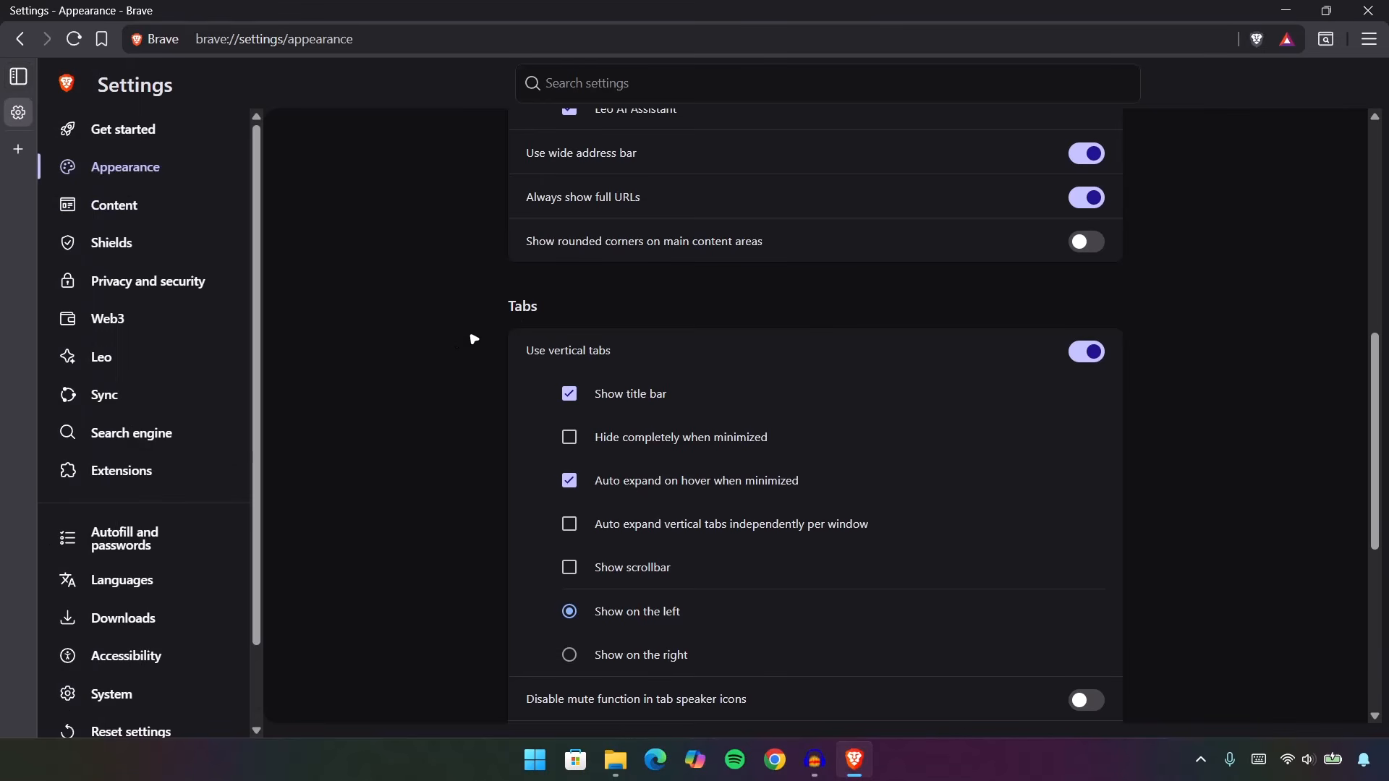
mouse_move(10, 219)
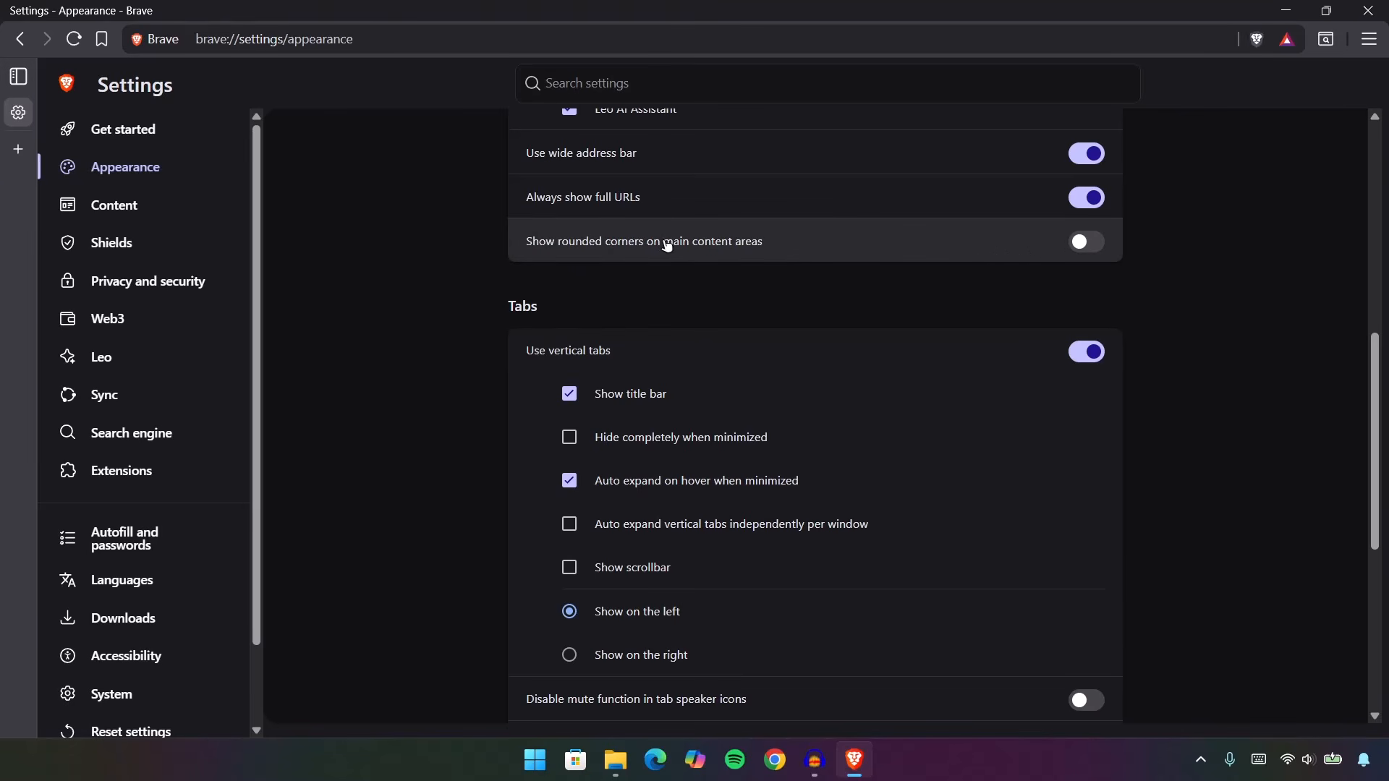
Enable rounded corners on main content areas and turn off the title bar for vertical tabs
left_click(1094, 243)
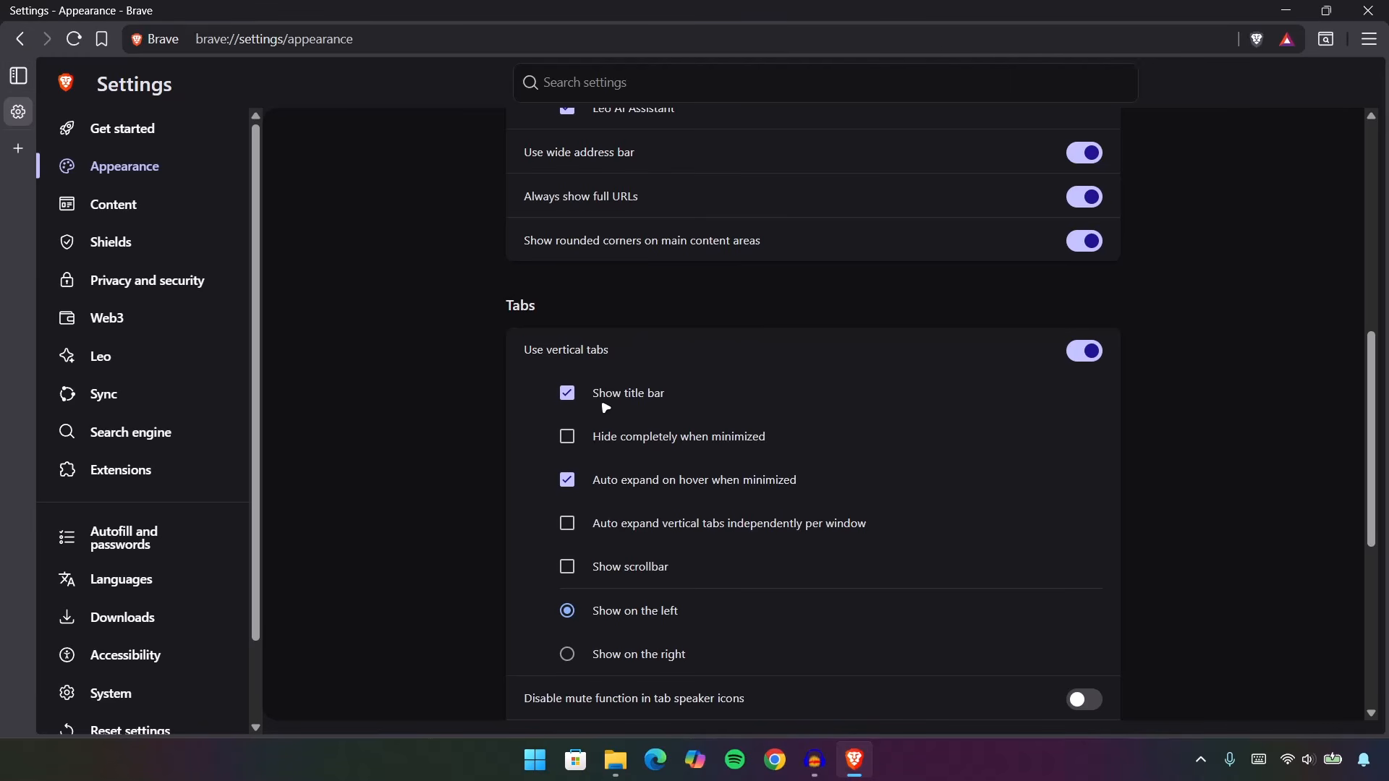
left_click(570, 400)
scroll(475, 527, "down", 5)
scroll(475, 527, "up", 5)
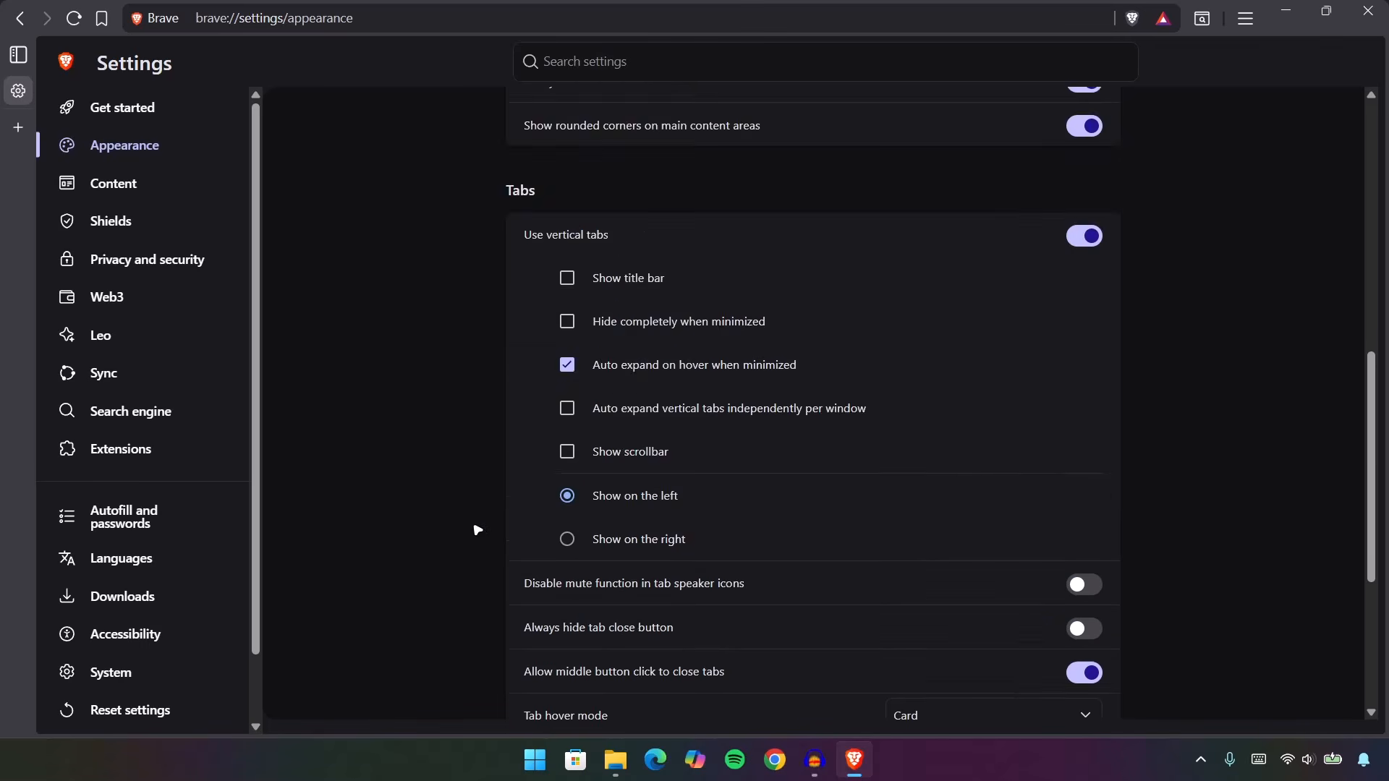
Set the tab hover mode to Card with preview
scroll(476, 528, "down", 5)
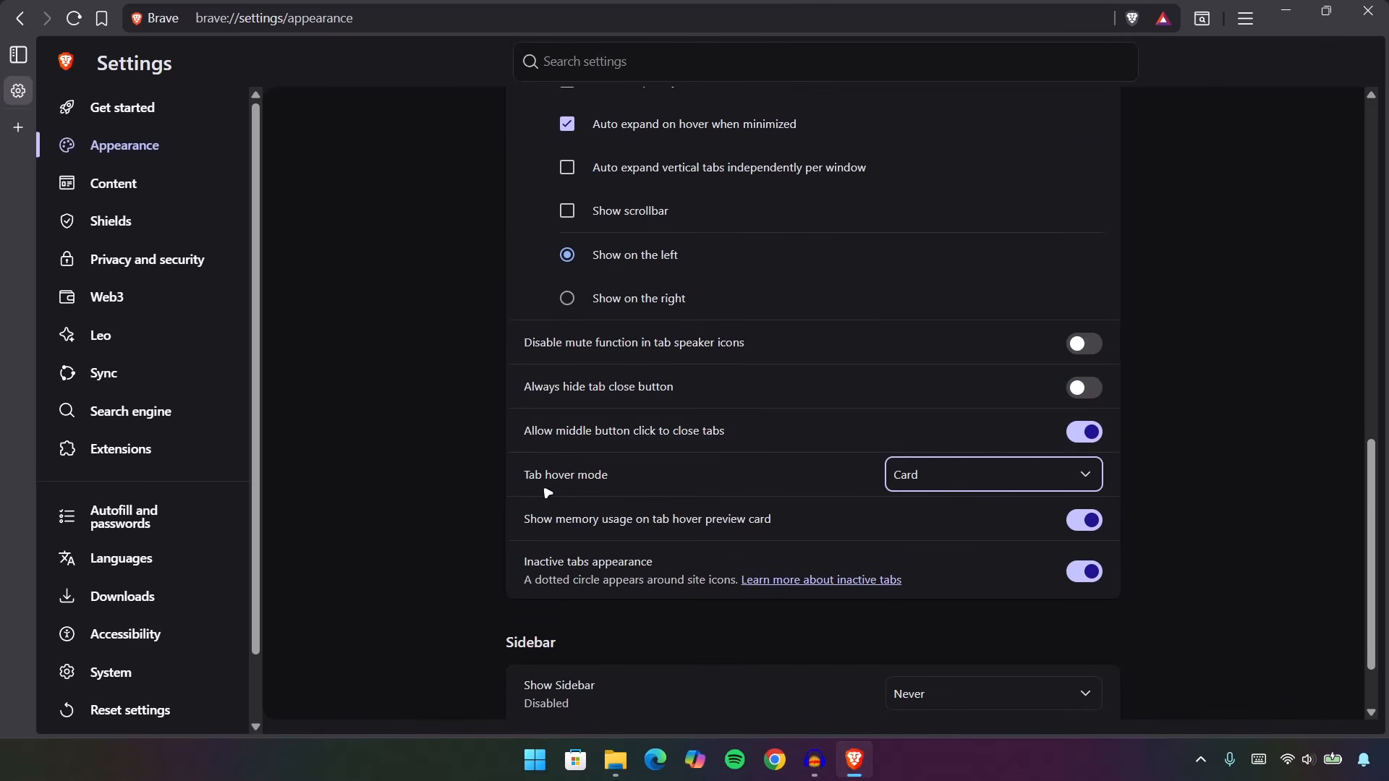
left_click(1041, 471)
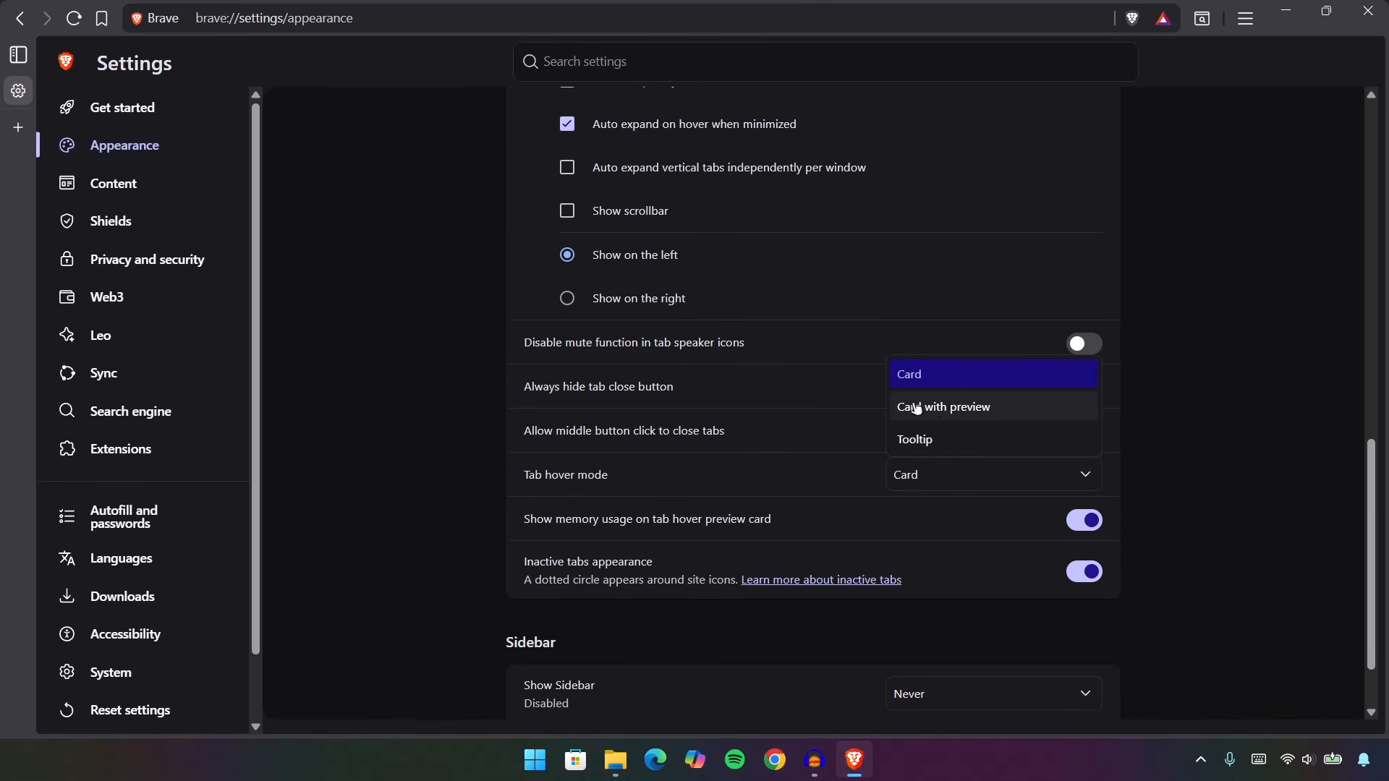
left_click(937, 407)
Open the toolbar customization from the appearance settings and turn off the Add Bookmark and Tab search buttons
scroll(955, 448, "up", 6)
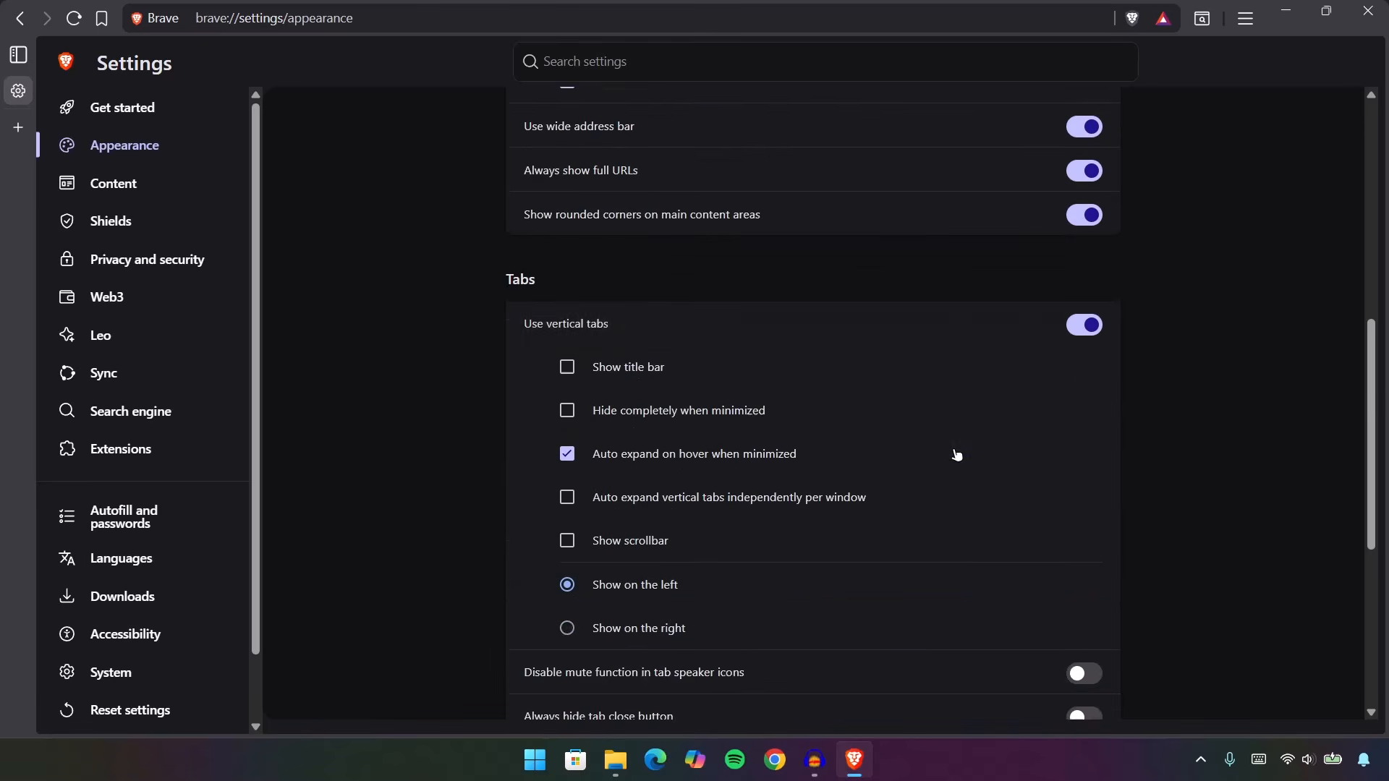
scroll(957, 453, "up", 6)
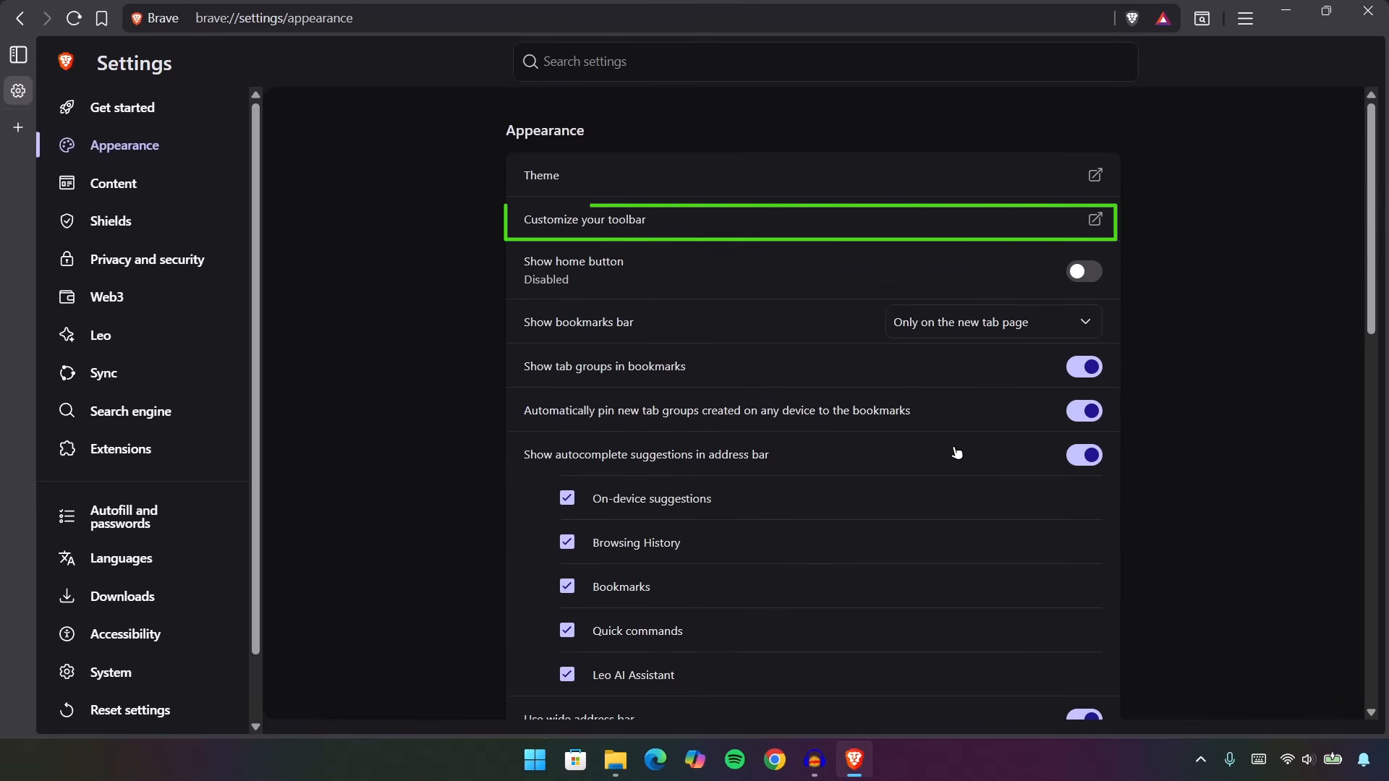
left_click(754, 221)
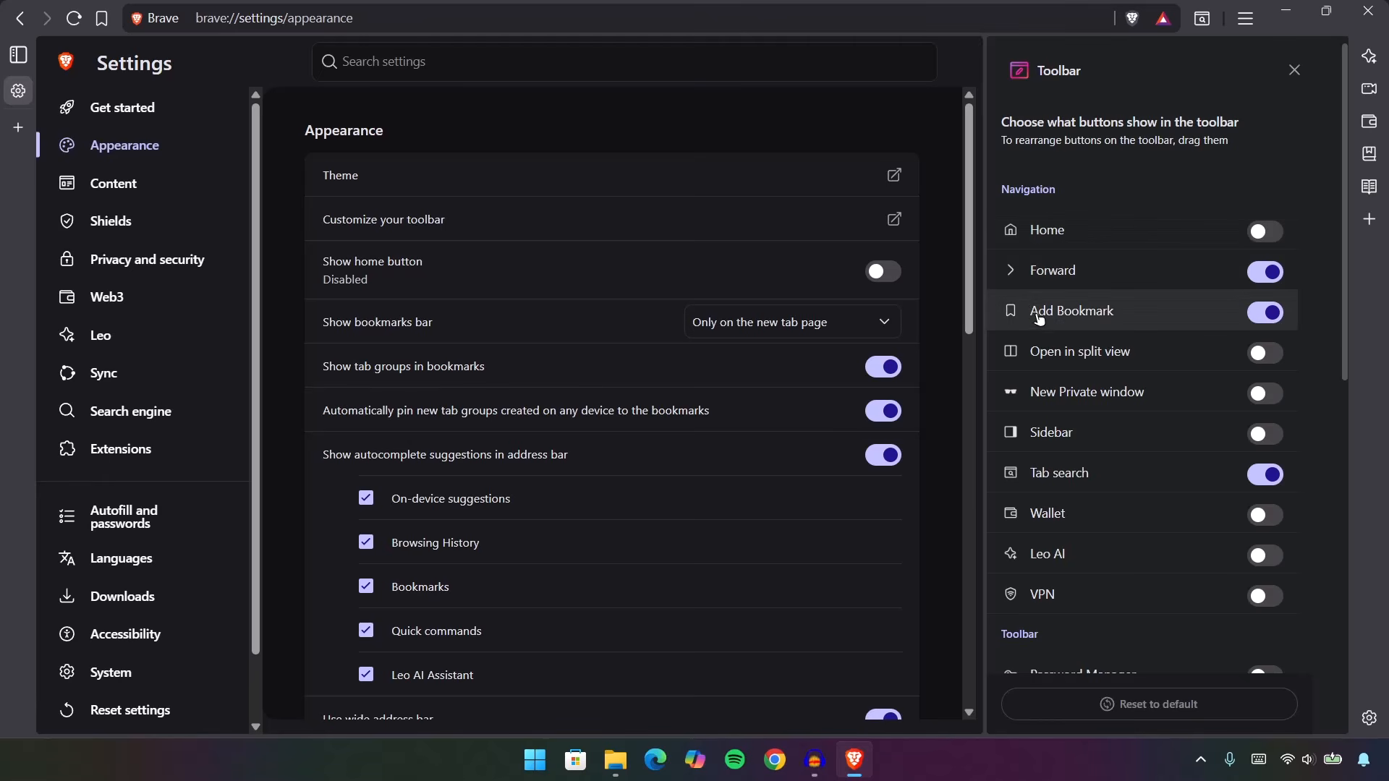
left_click(1287, 319)
scroll(1033, 360, "down", 2)
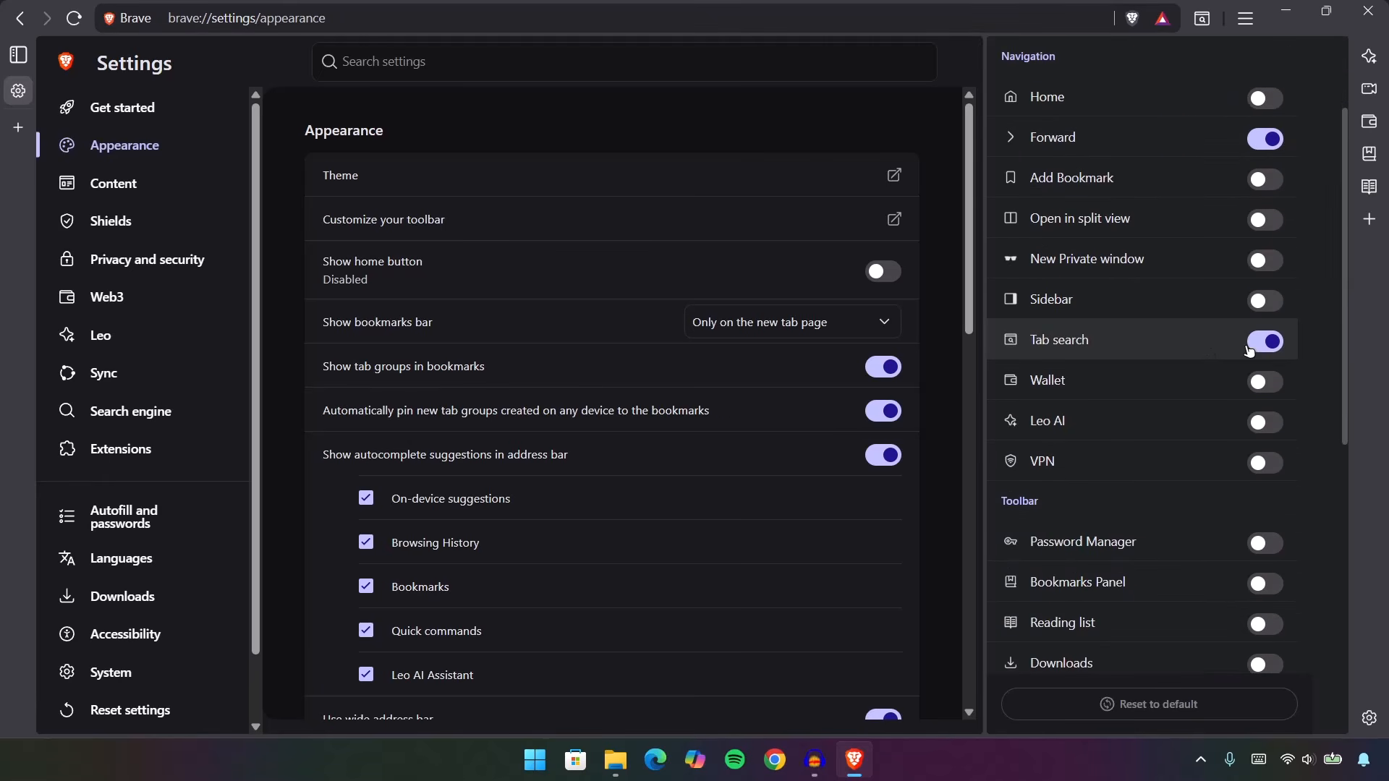
left_click(1265, 341)
Turn off the Rewards and Add RSS feed buttons for the address bar and close the toolbar customization
left_click_drag(1344, 285, 1344, 587)
left_click(1259, 534)
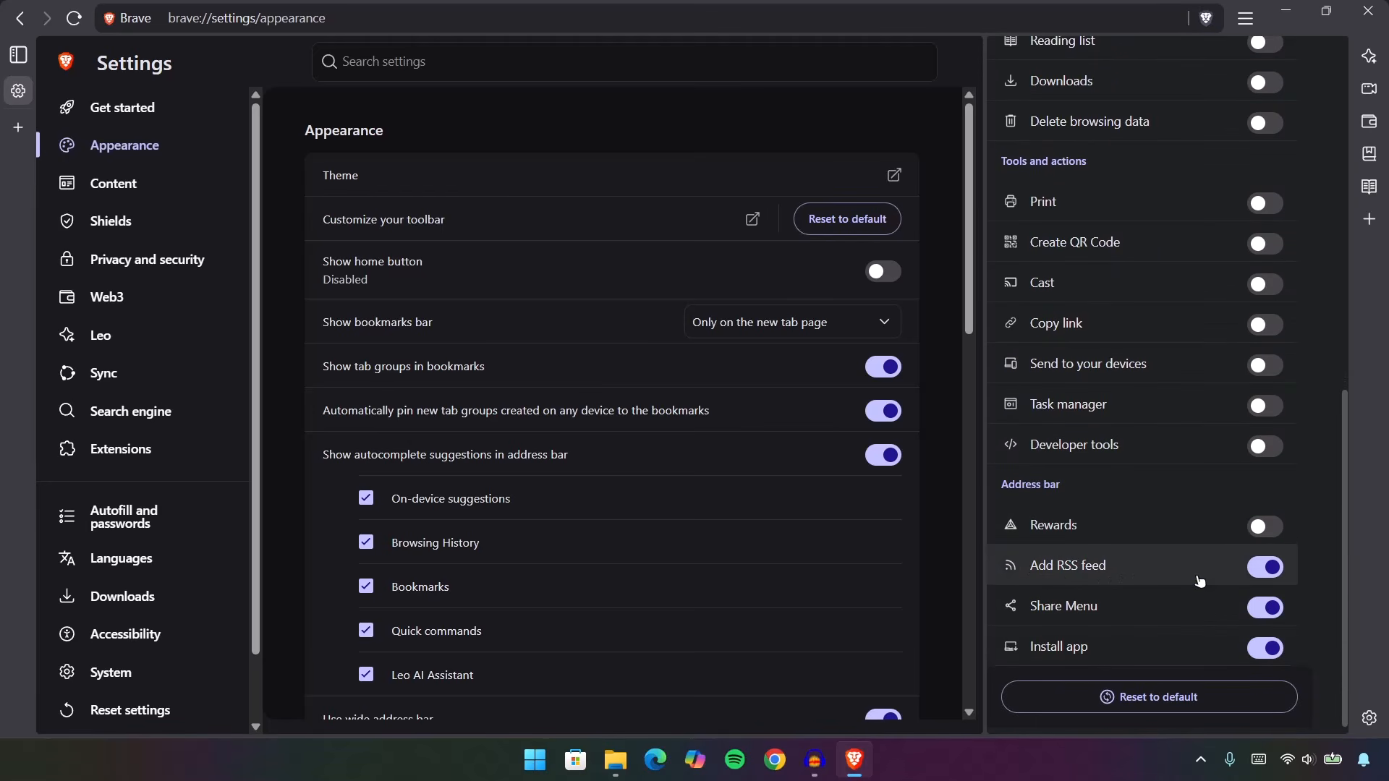
left_click(1266, 568)
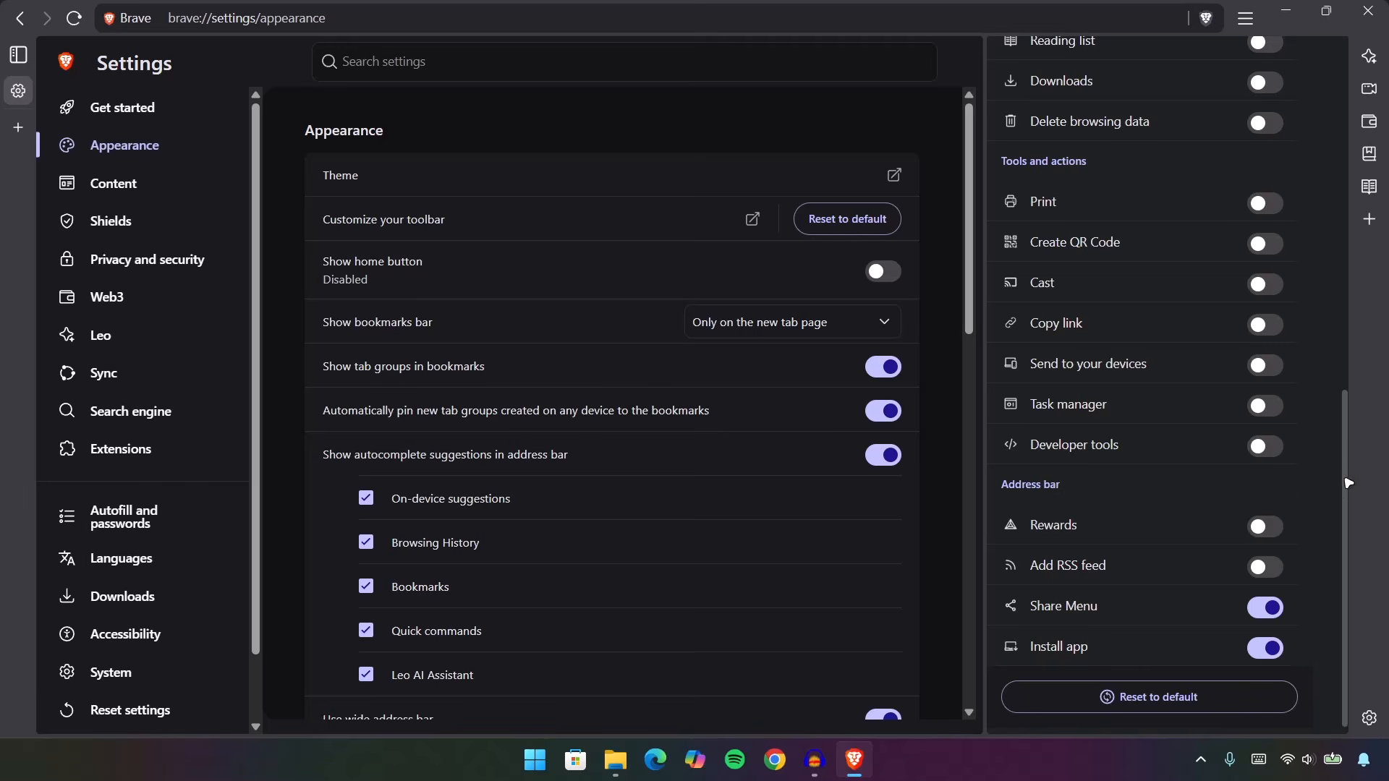
left_click_drag(1344, 483, 1329, 101)
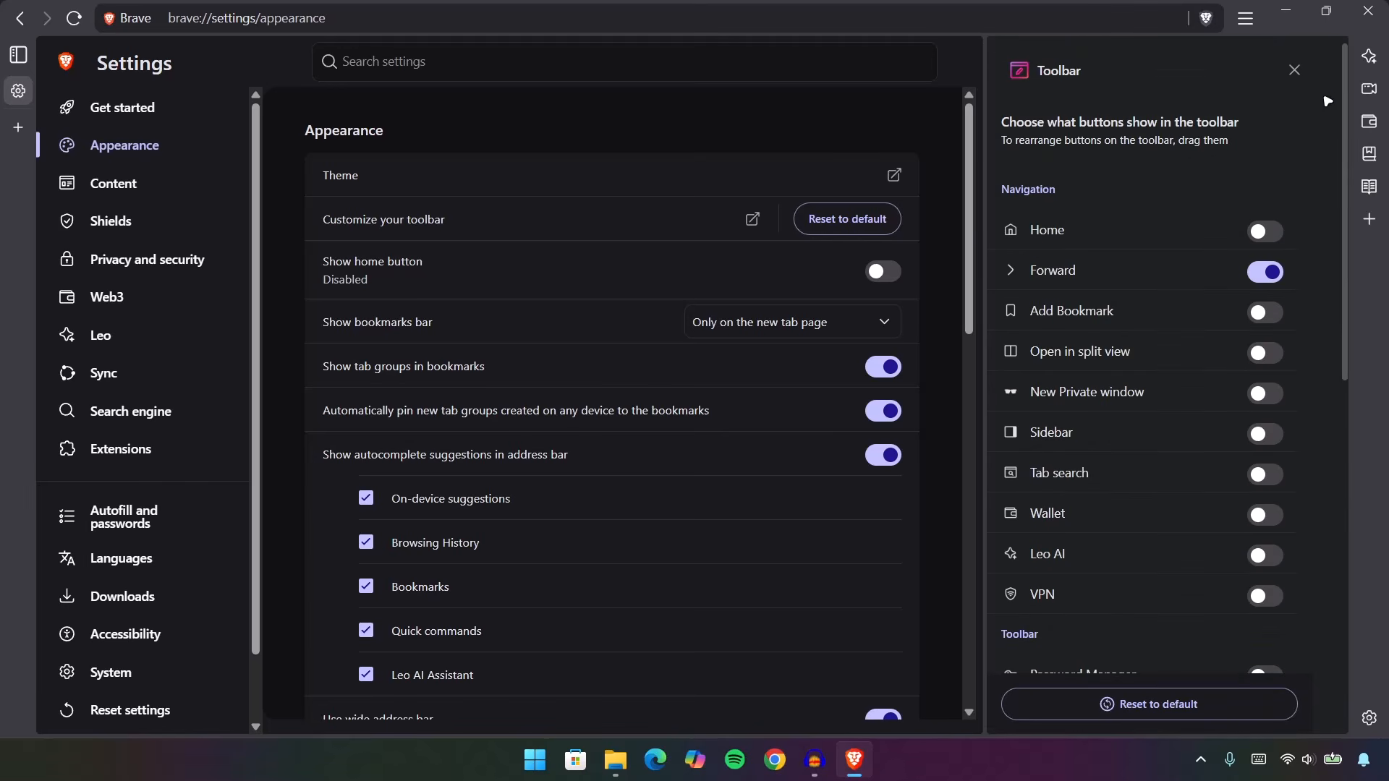
left_click(1294, 69)
Set trackers & ads blocking to Aggressive in the Shields settings
left_click(112, 220)
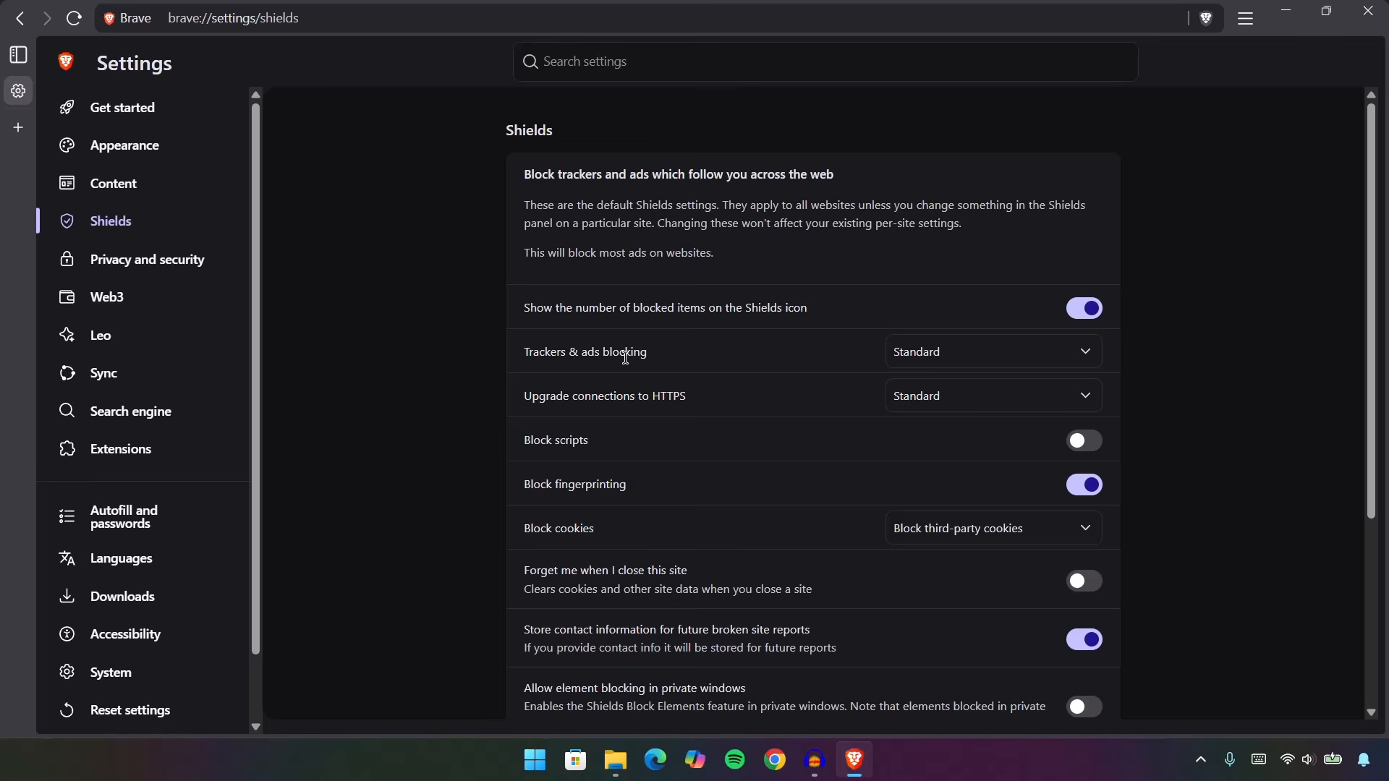
left_click(1083, 360)
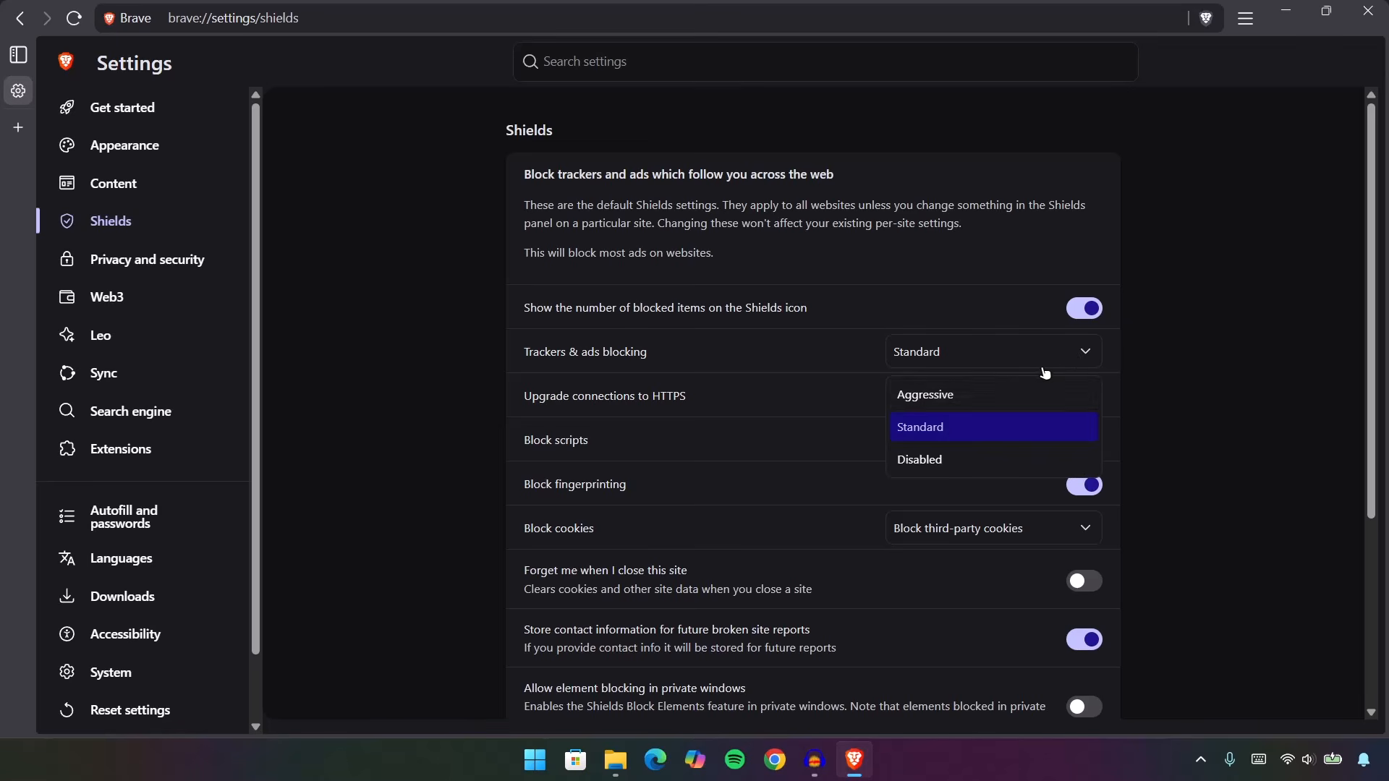
left_click(947, 400)
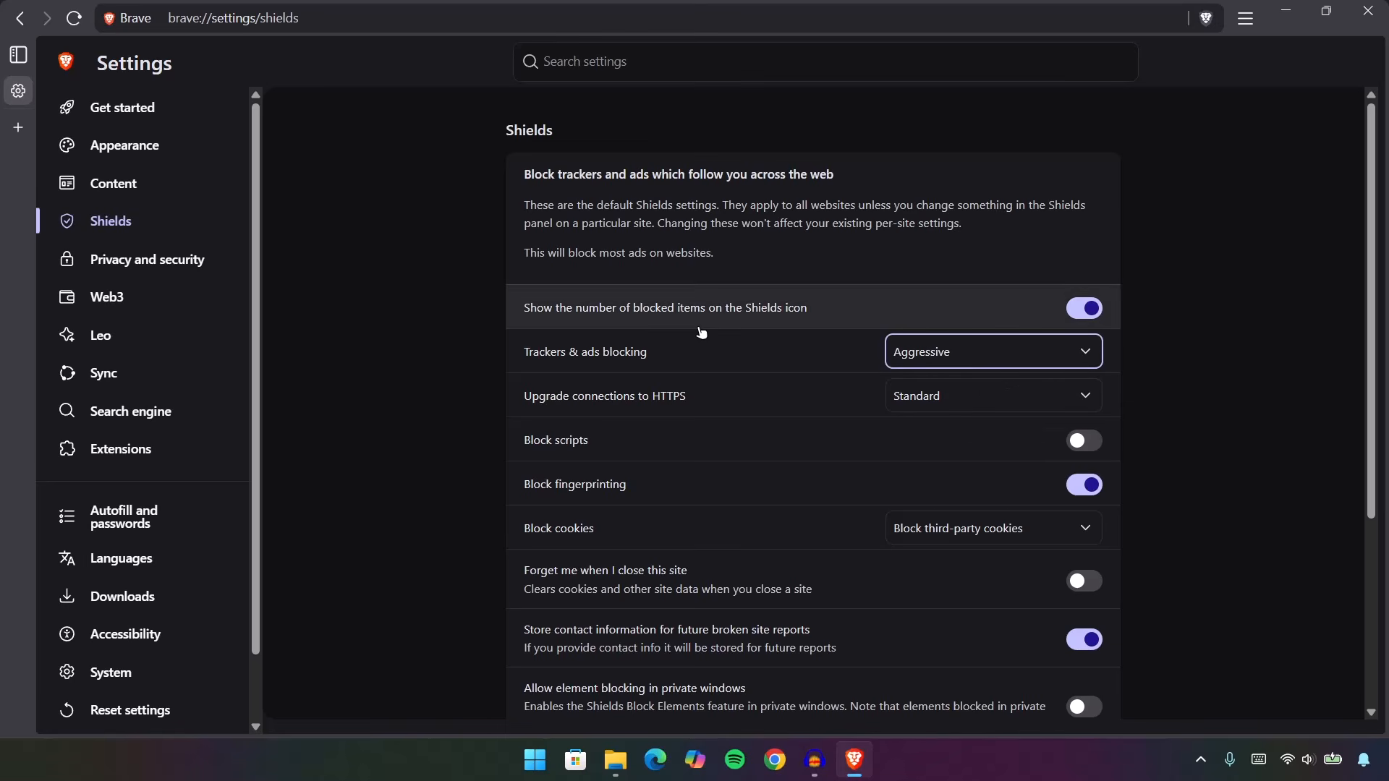
Switch trackers & ads blocking to Standard and back to Aggressive
left_click(943, 354)
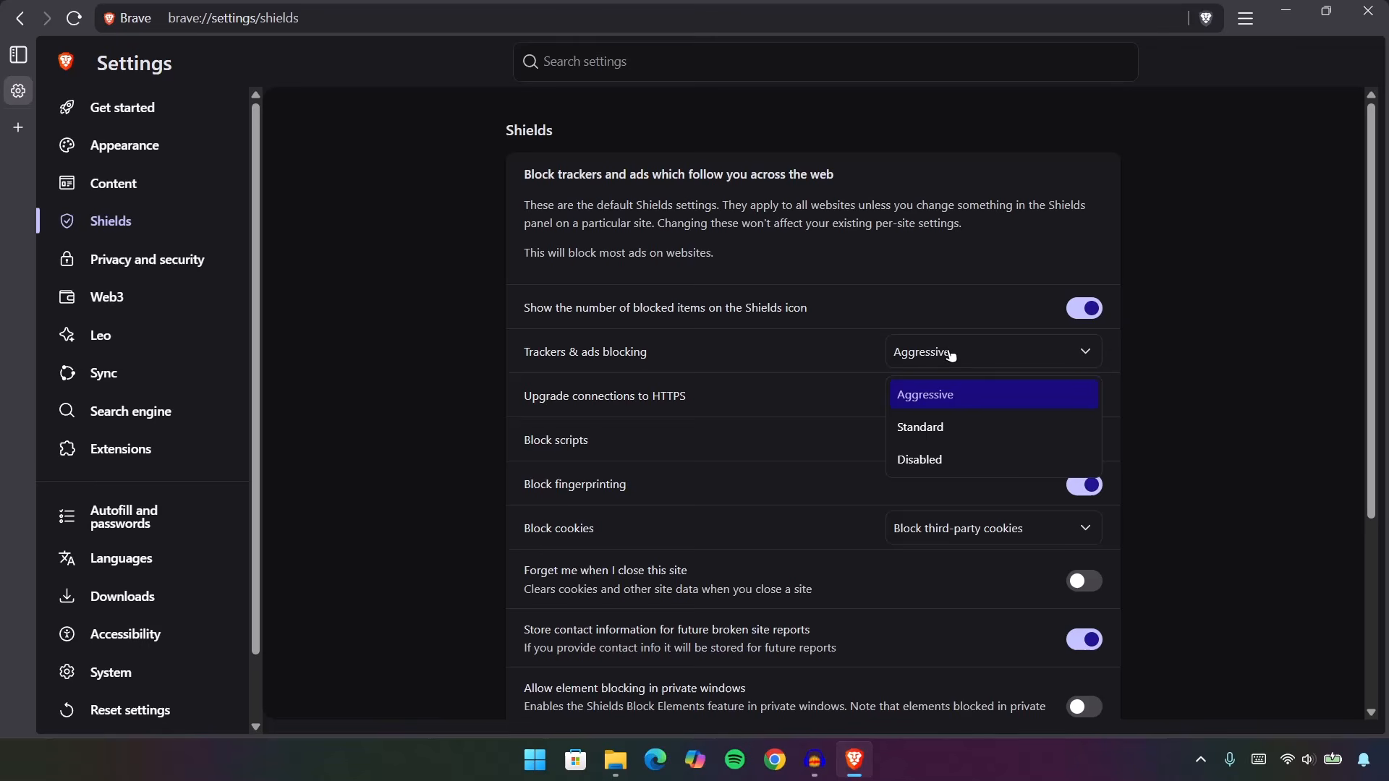
left_click(955, 436)
left_click(1084, 348)
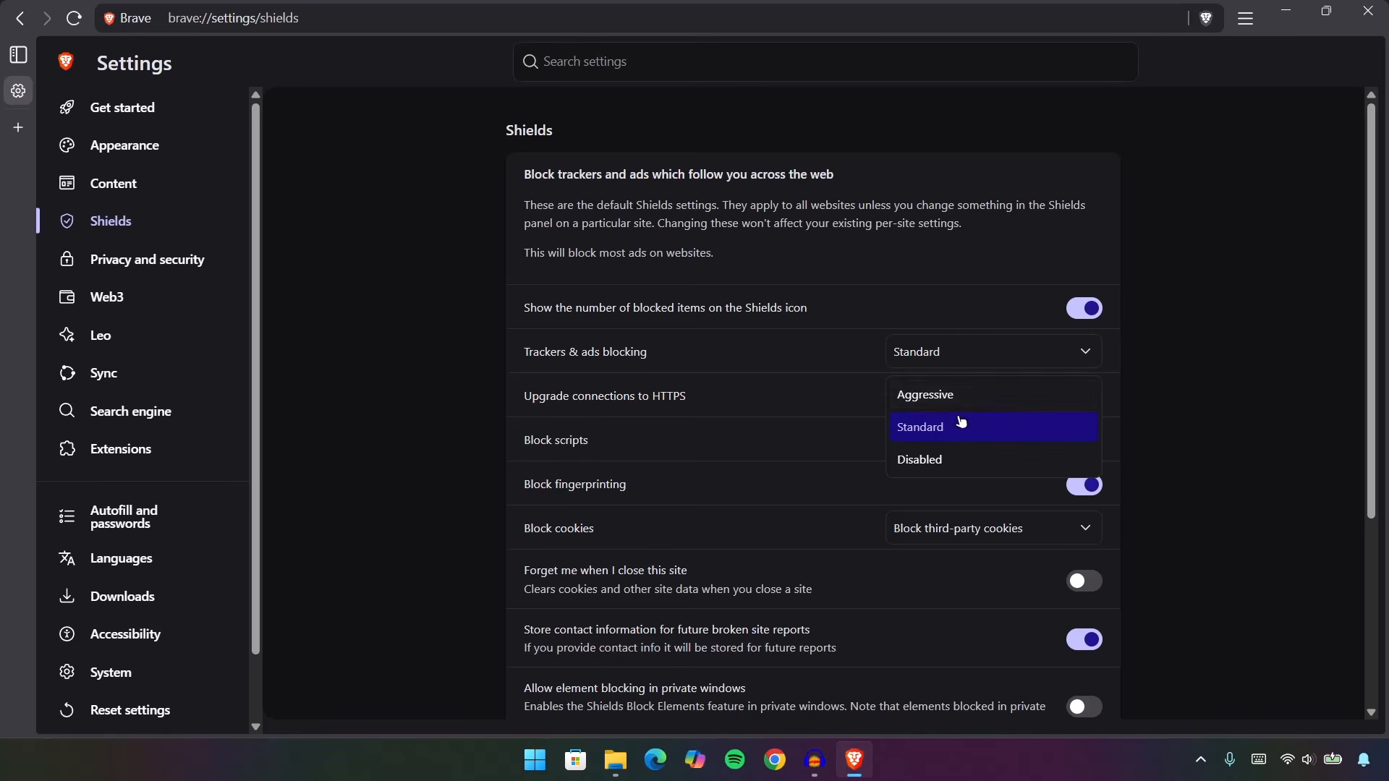
left_click(947, 396)
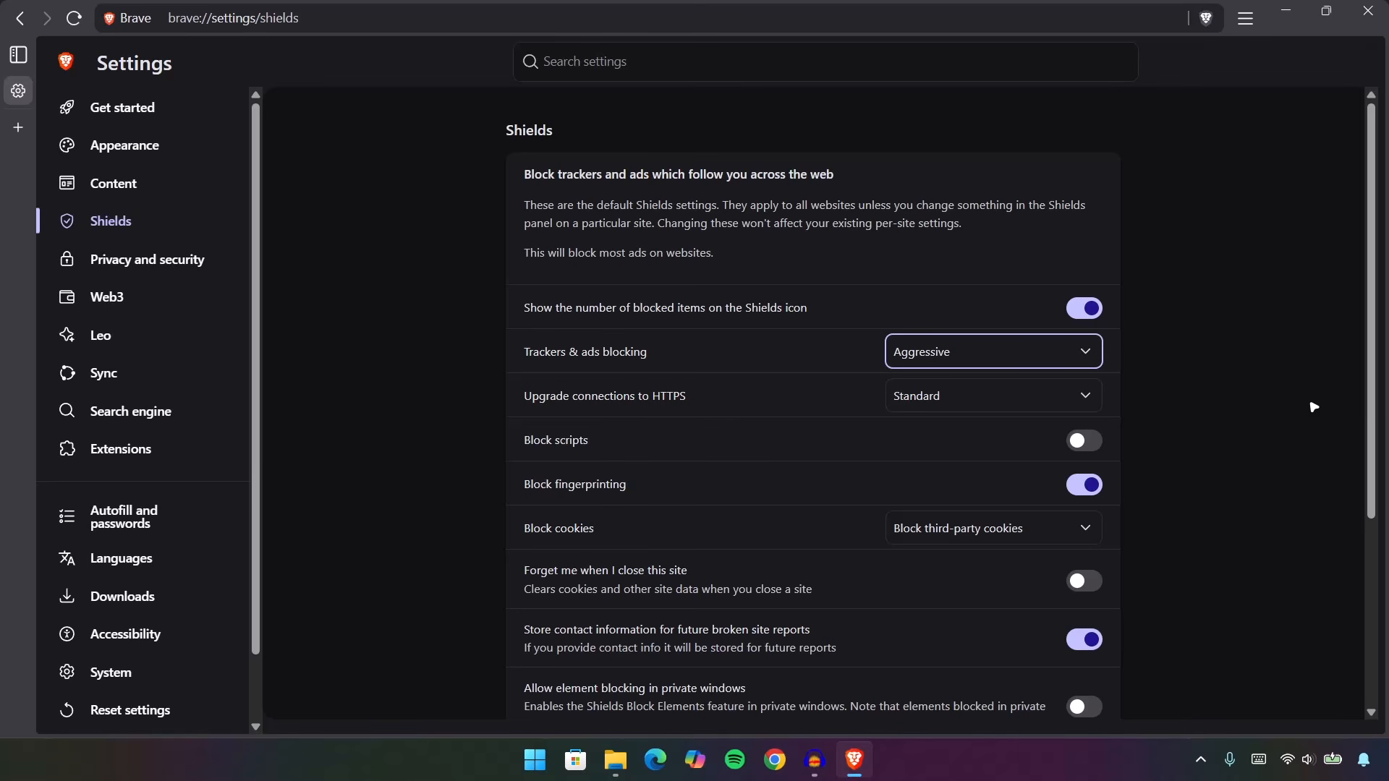
Turn off storing contact information for broken site reports, Facebook logins and embedded posts, and X embedded tweets in Shields
scroll(558, 391, "down", 3)
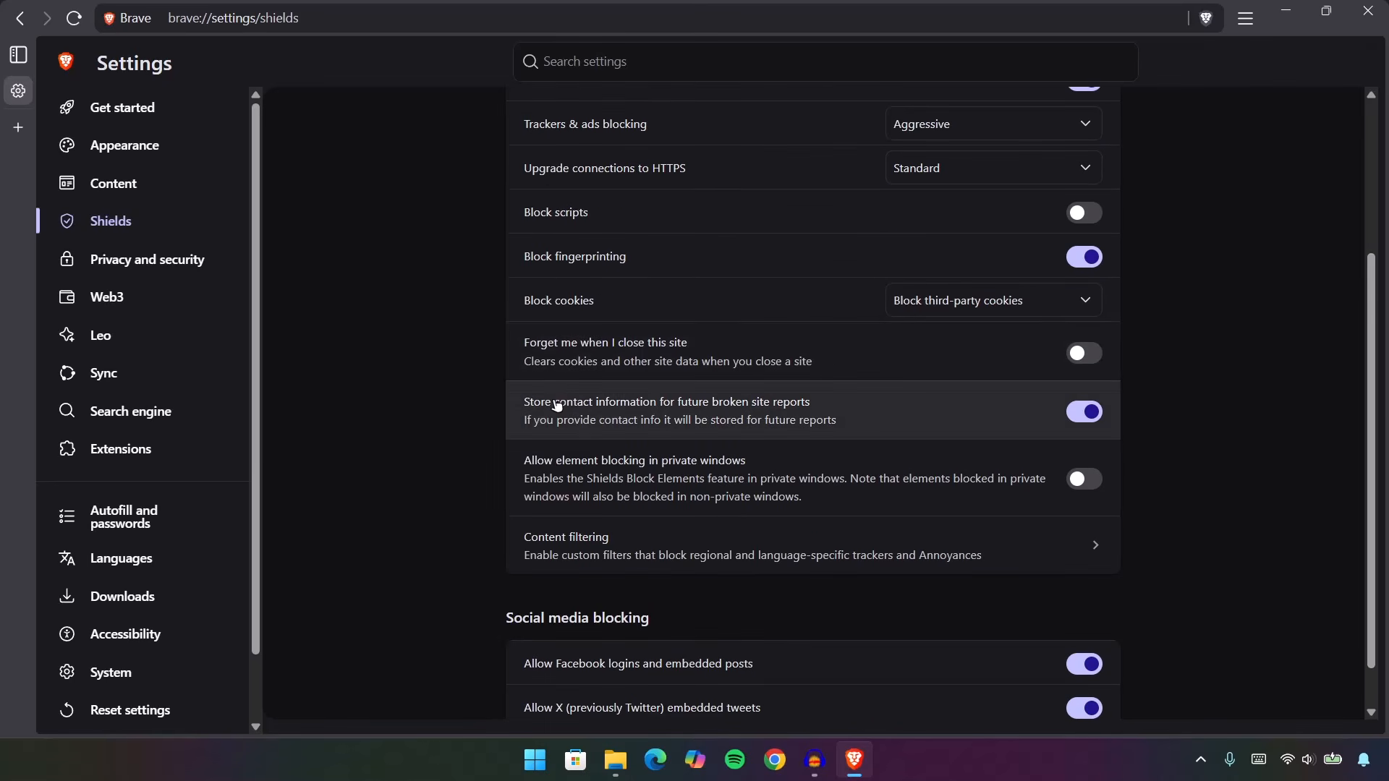
left_click(1076, 415)
scroll(1339, 398, "down", 1)
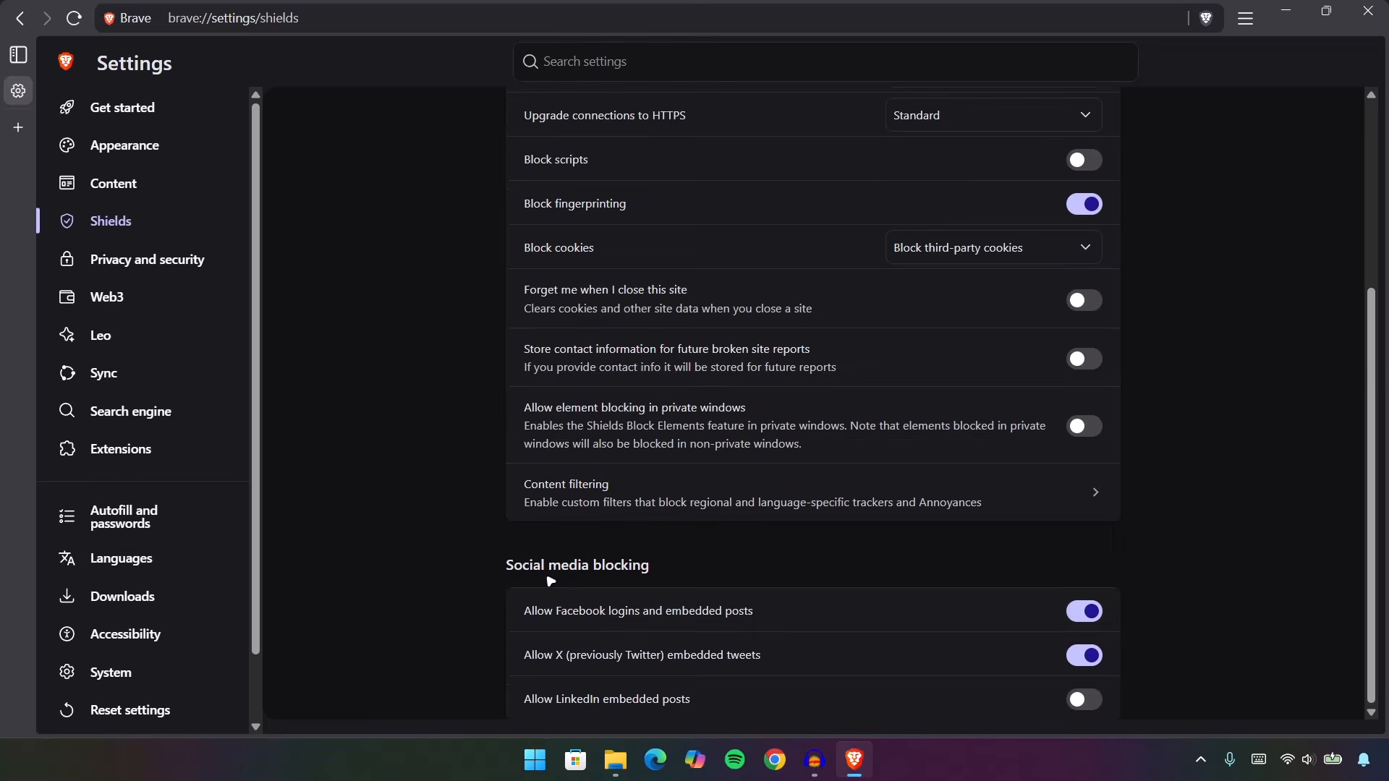
left_click(1085, 612)
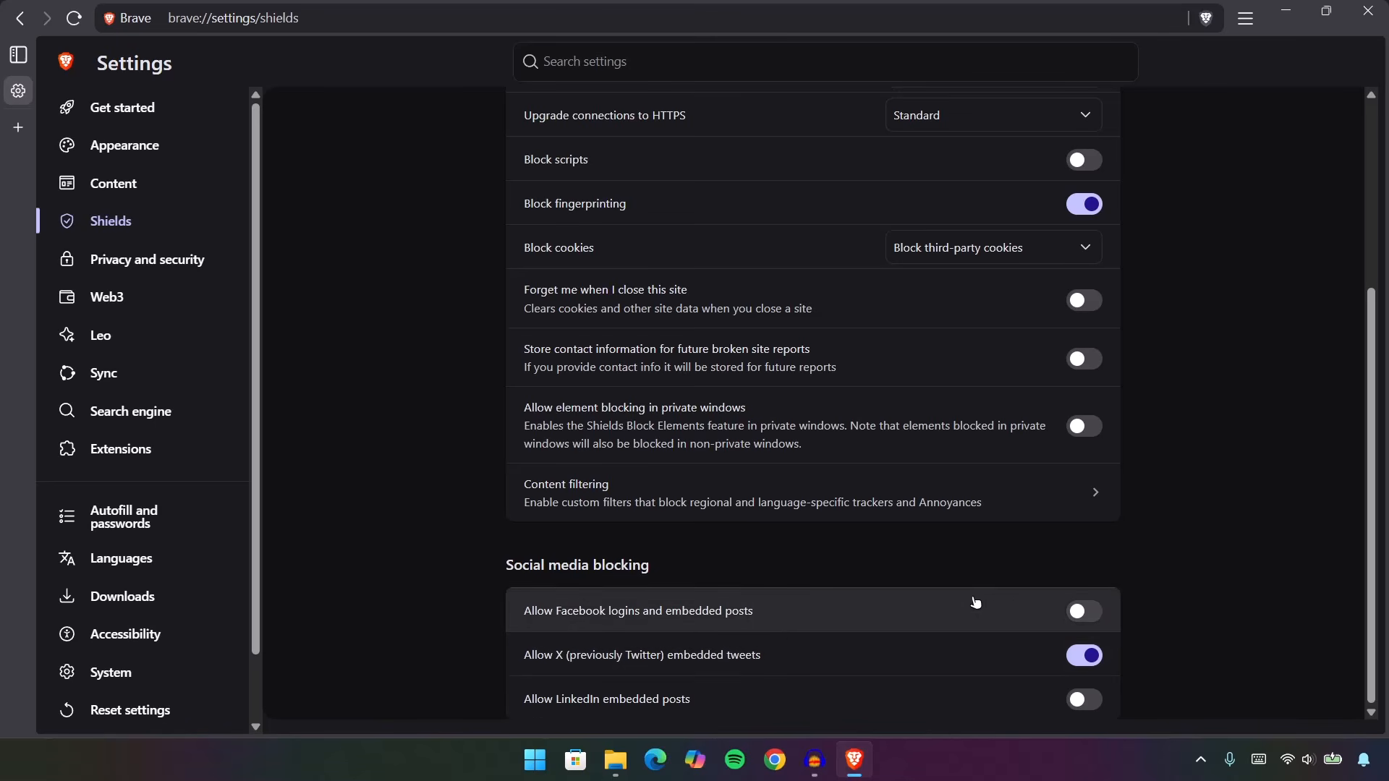
left_click(1074, 659)
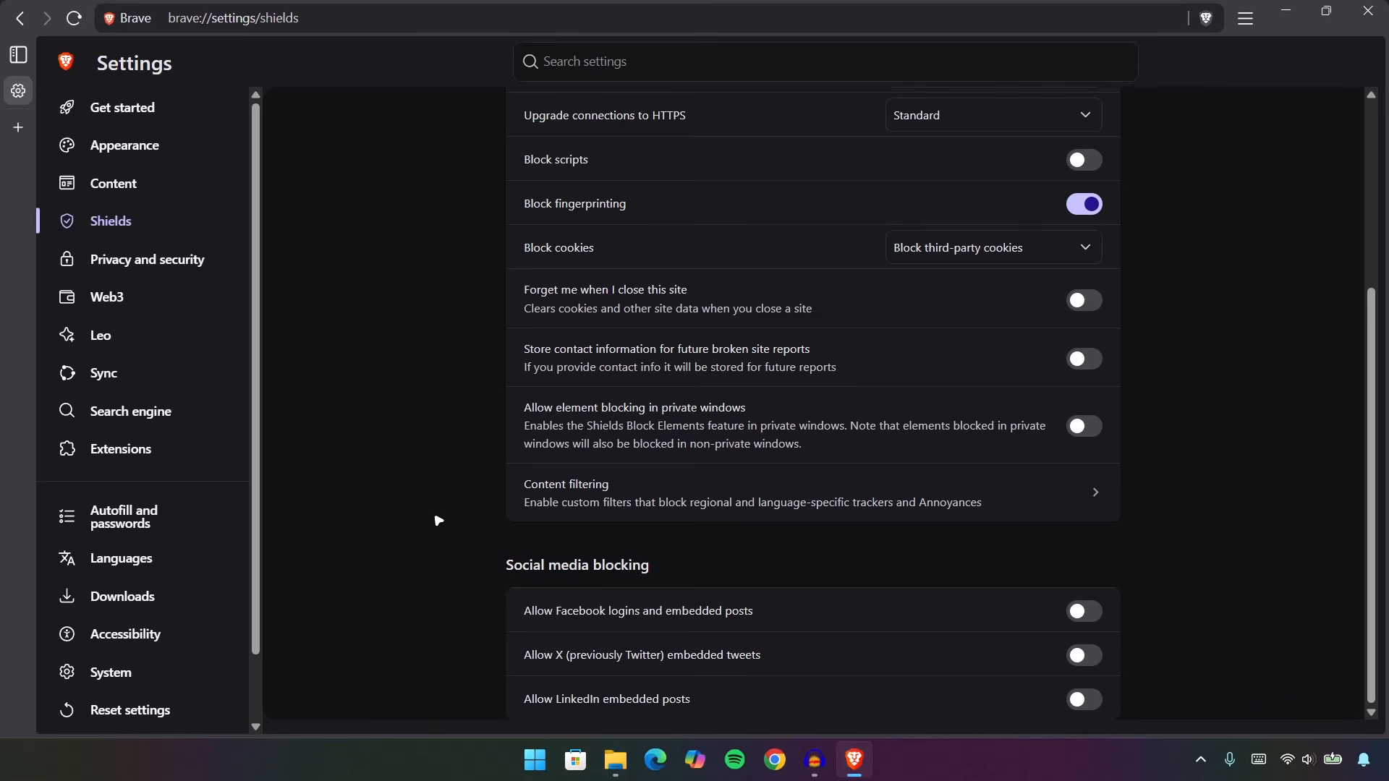
Turn off private windows with Tor and the Tor-only .onion address resolution in the privacy and security settings
left_click(143, 261)
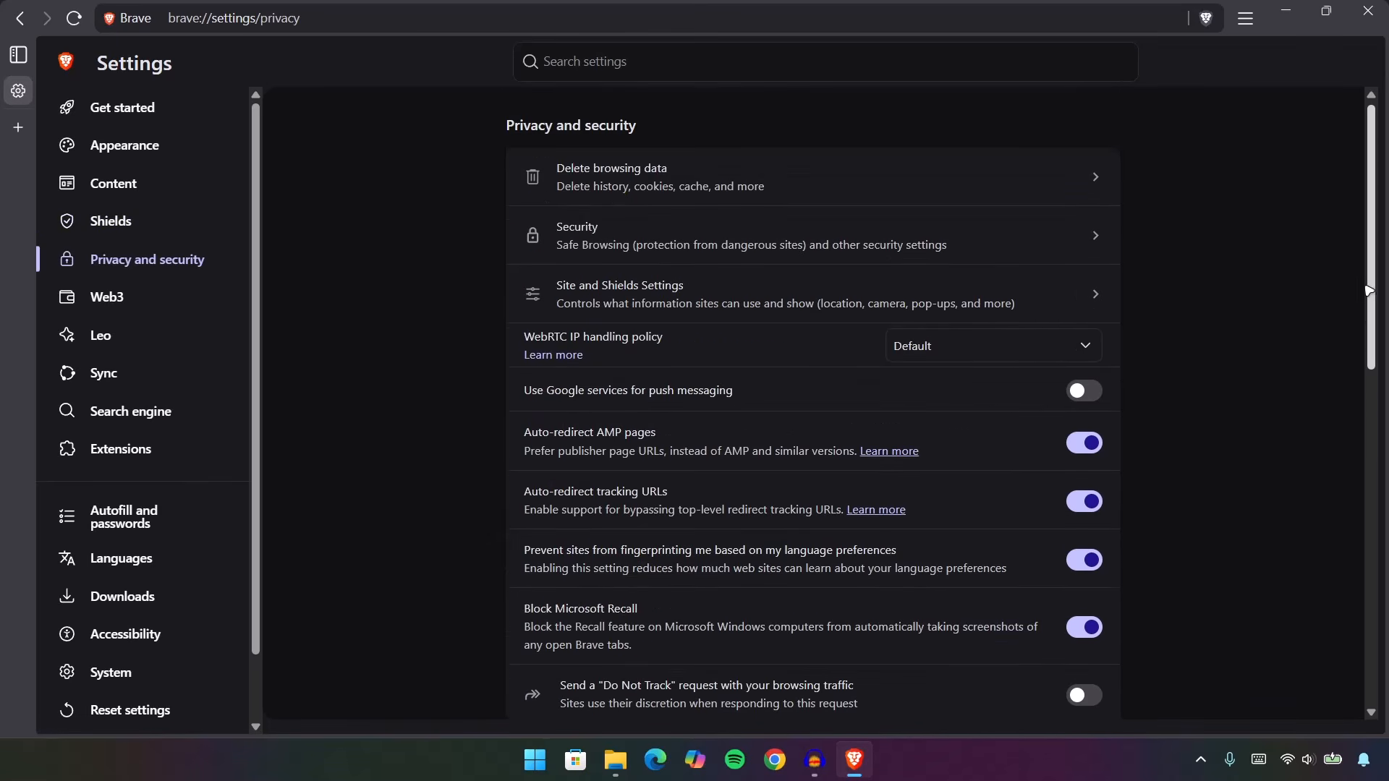
scroll(579, 297, "down", 7)
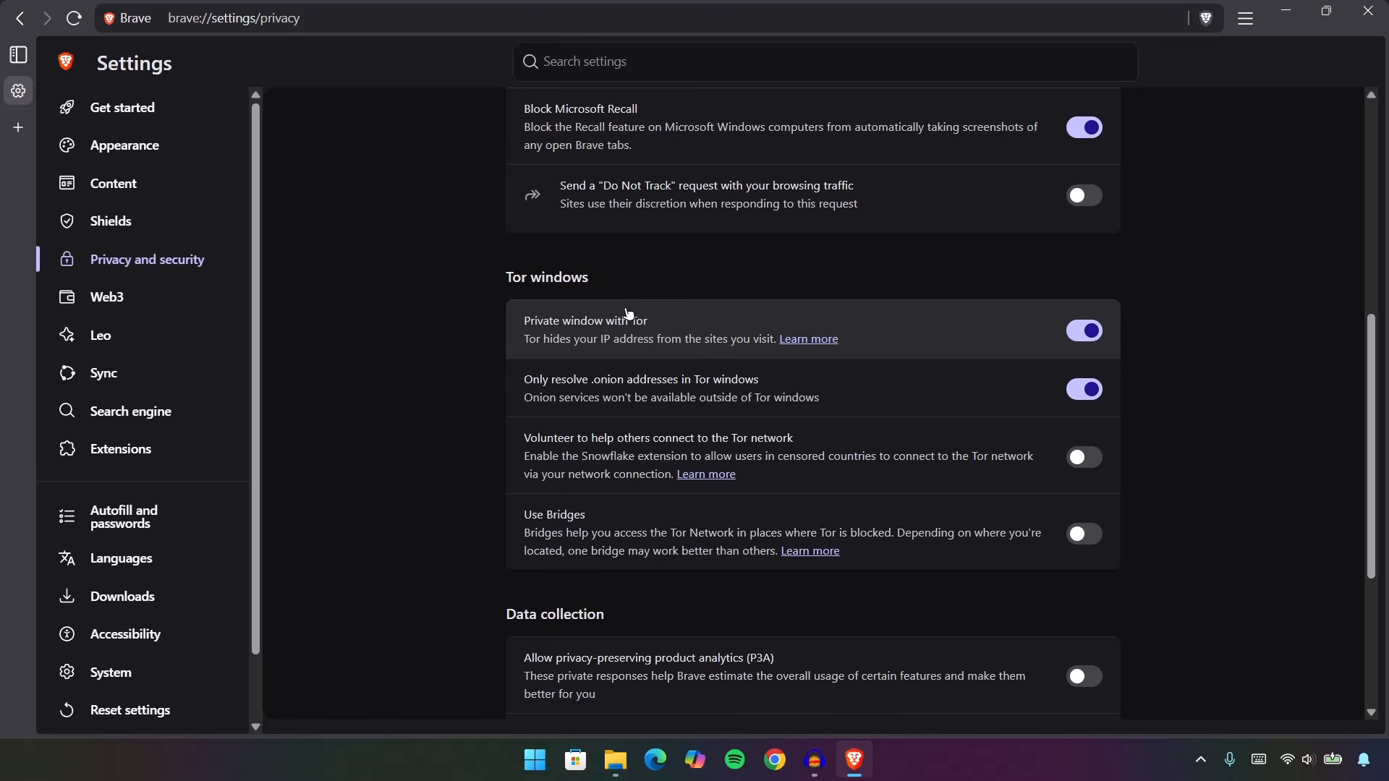
left_click(1083, 330)
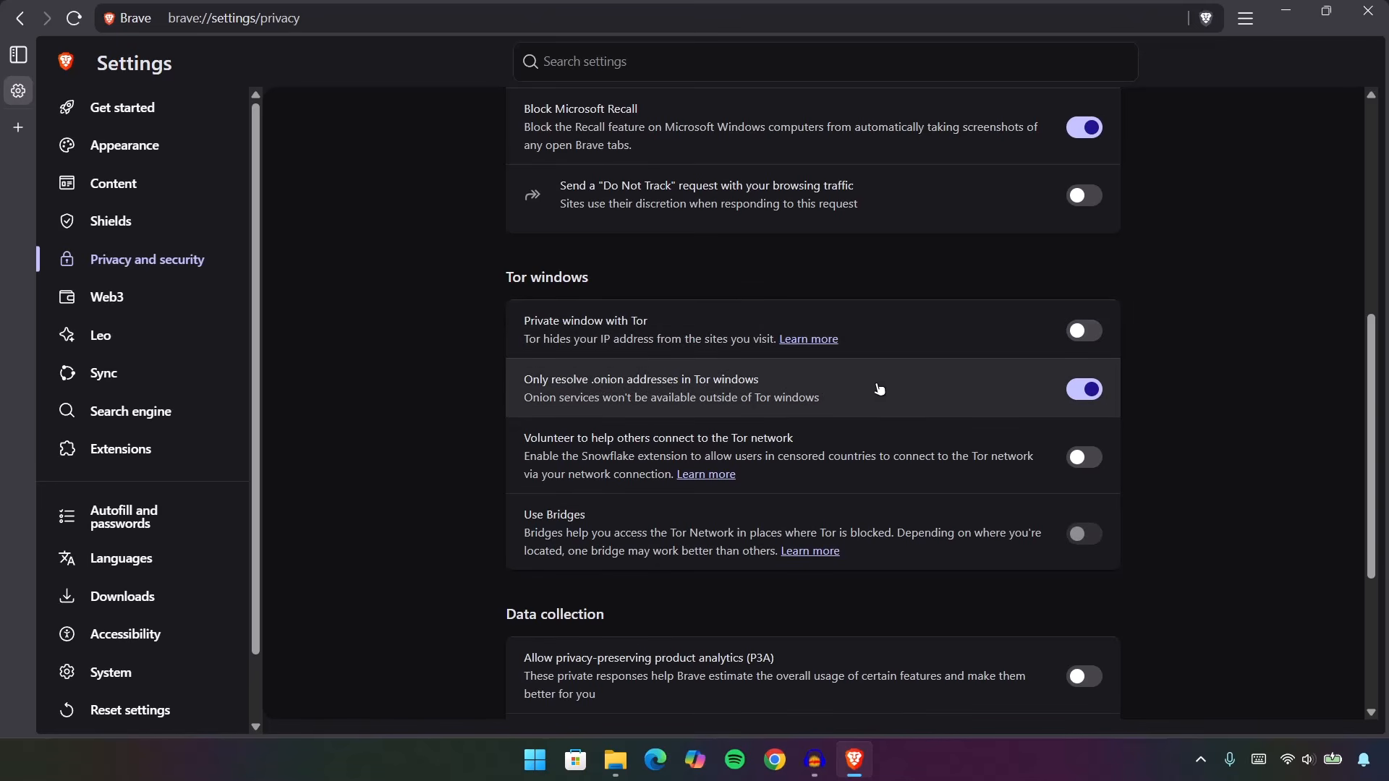
left_click(1084, 390)
Set domain name resolution for Unstoppable Domains, Ethereum Name Service and Solana Name Service to Disabled in the Web3 settings
left_click(95, 298)
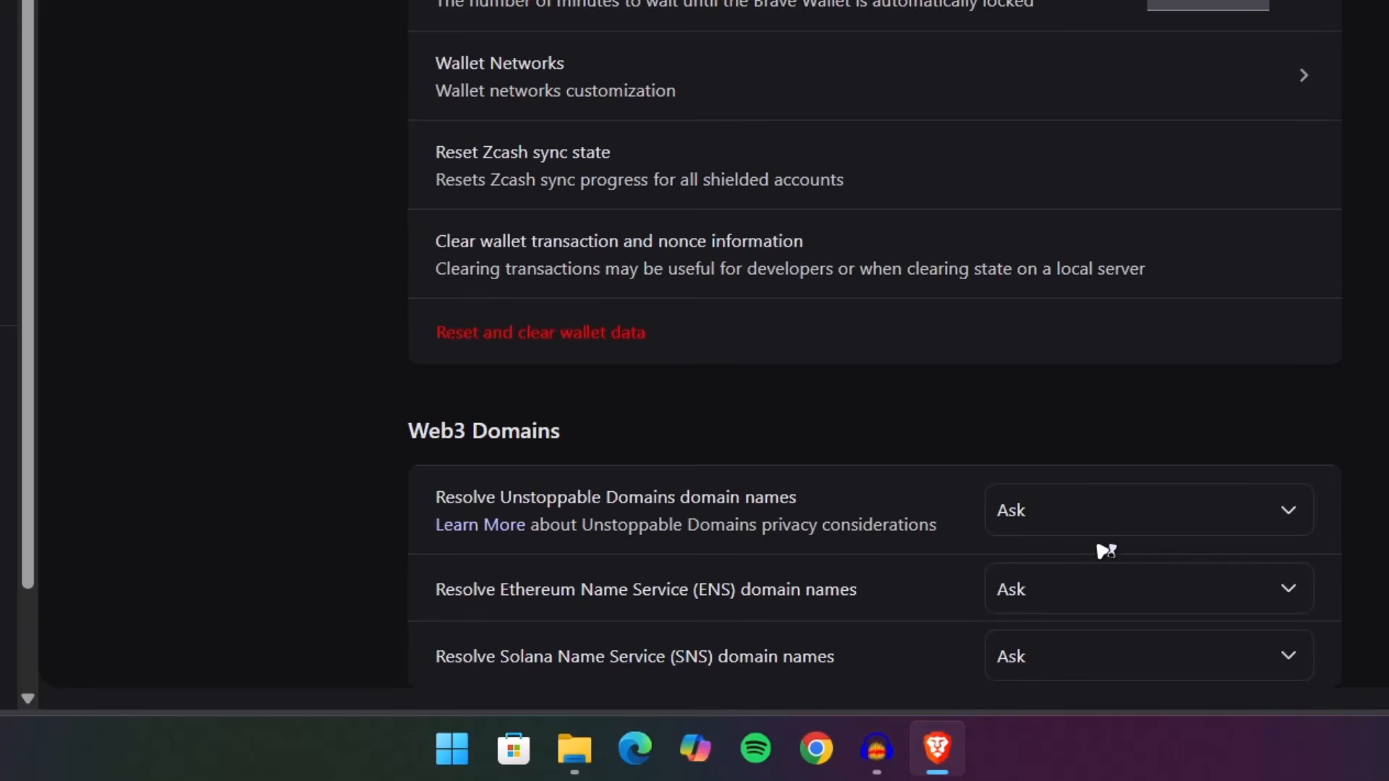
left_click(1239, 516)
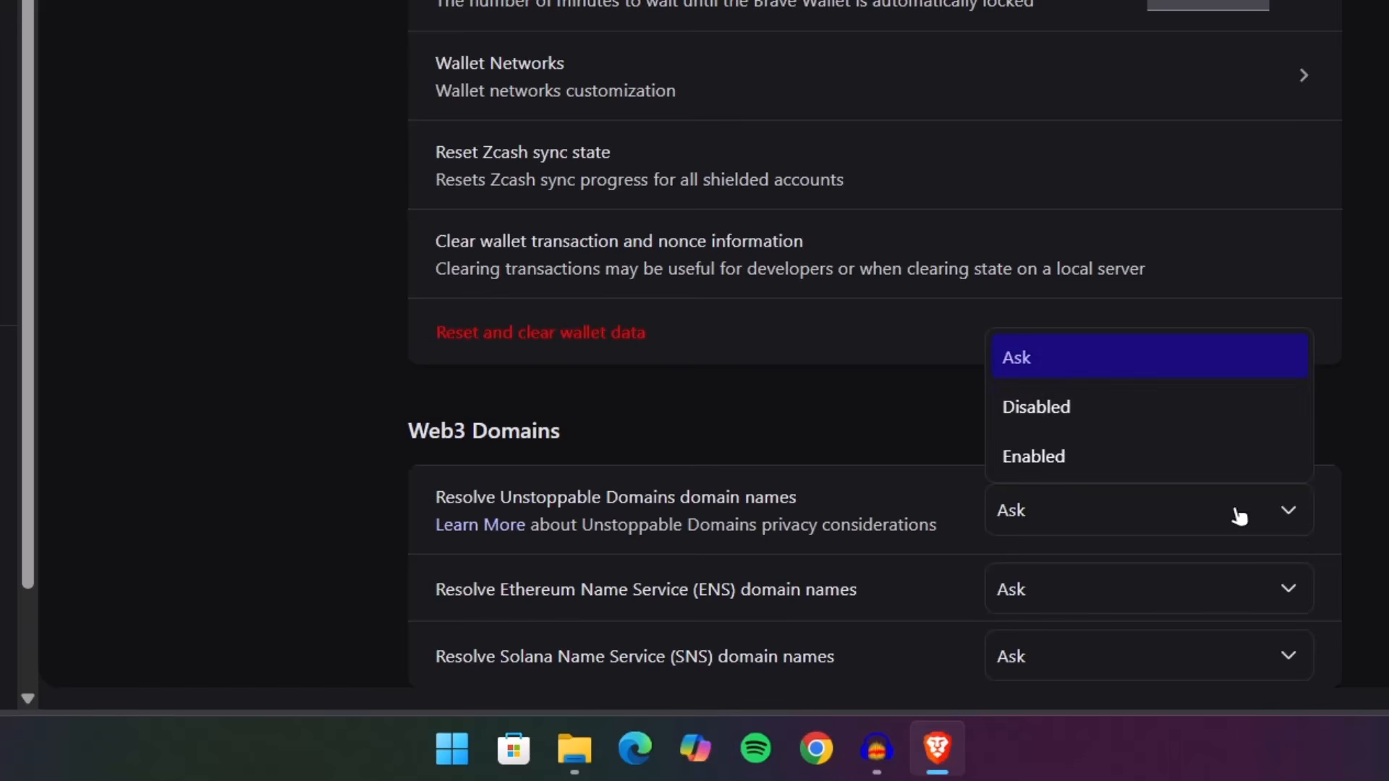
left_click(1085, 407)
left_click(1199, 606)
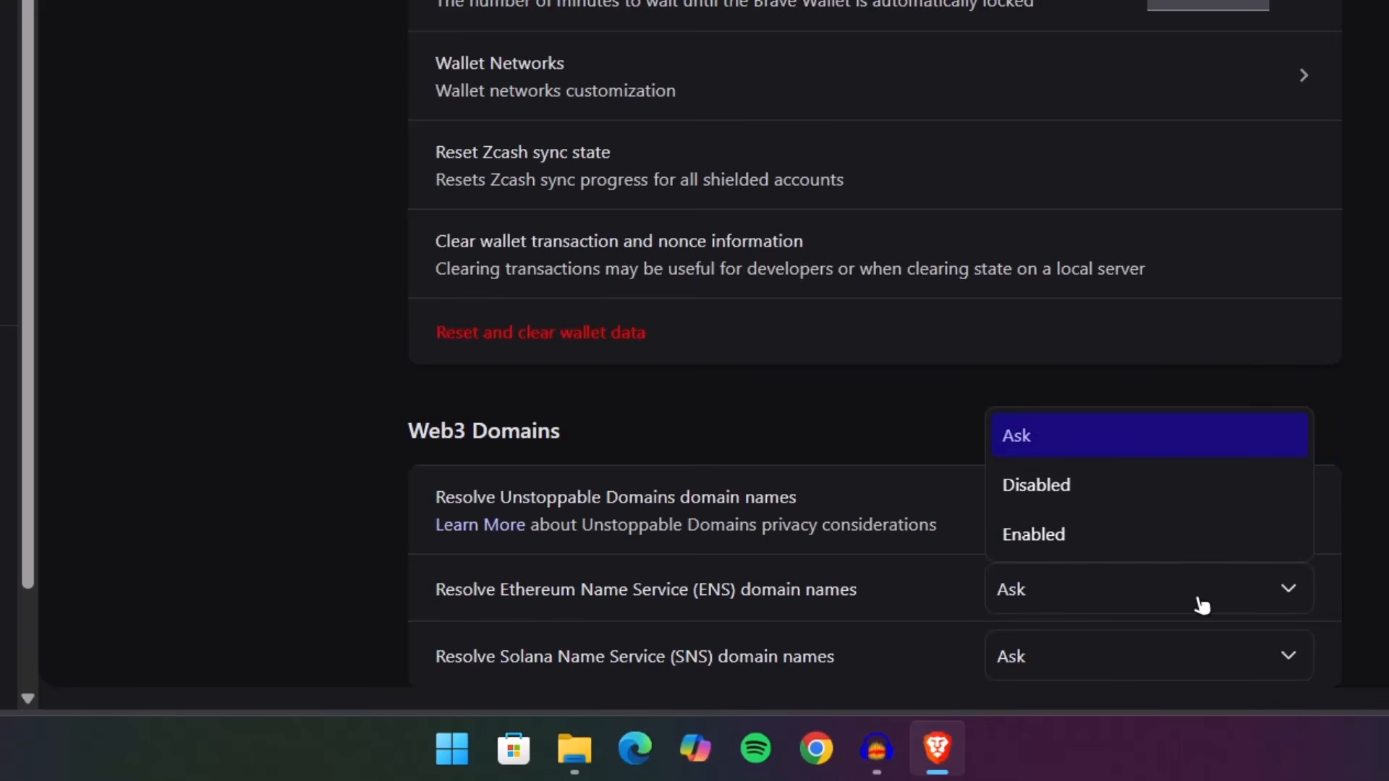
left_click(1103, 490)
left_click(1190, 667)
left_click(1129, 550)
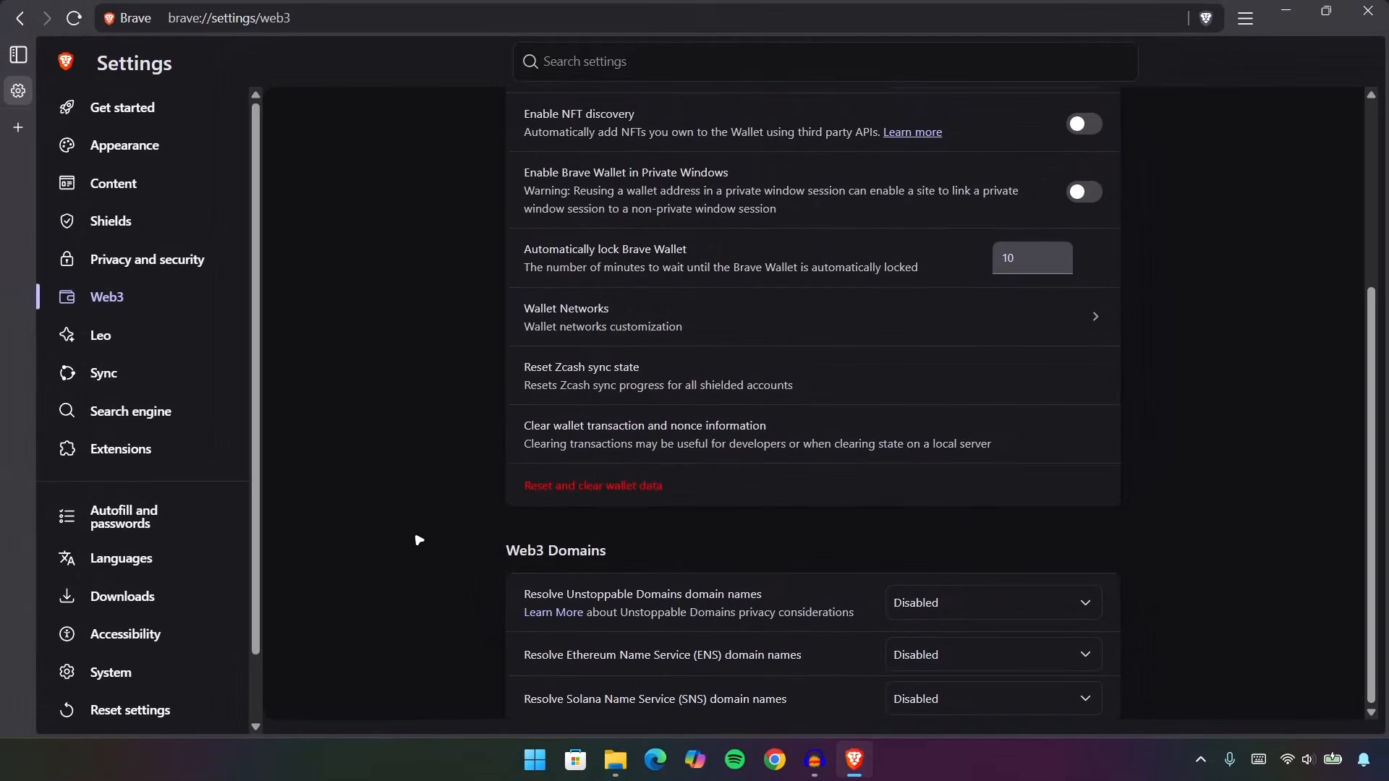
Set Brave as the default search engine for normal windows and turn off improved search suggestions
left_click(123, 417)
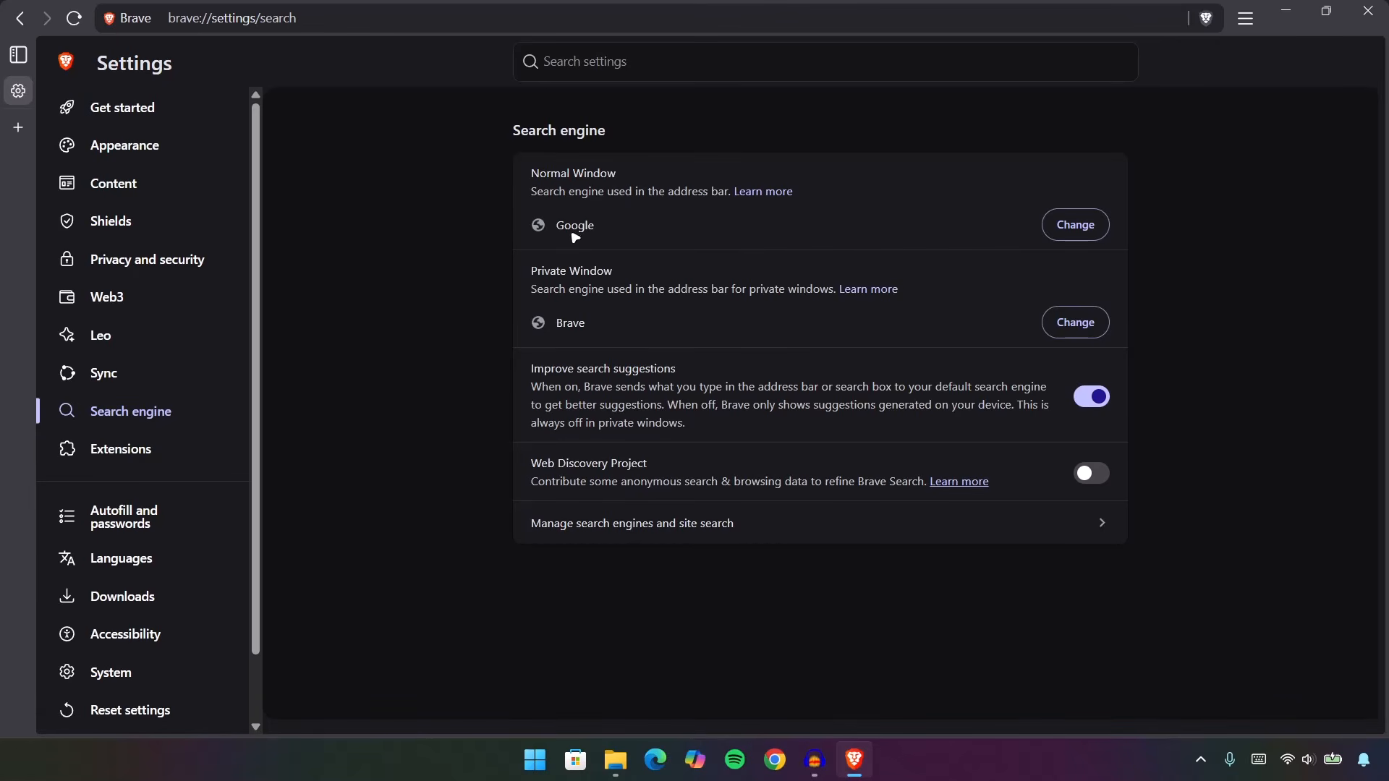
left_click(1073, 231)
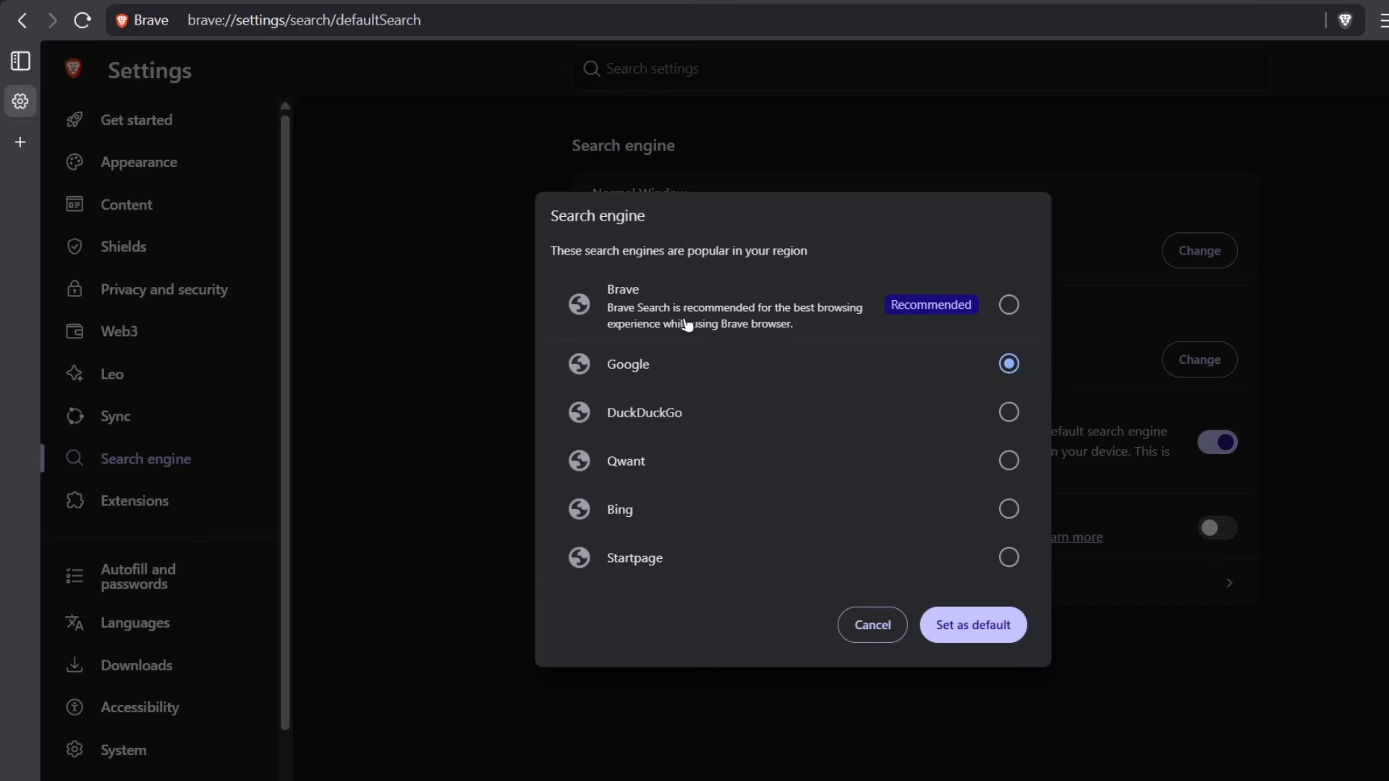
left_click(1008, 304)
left_click(962, 628)
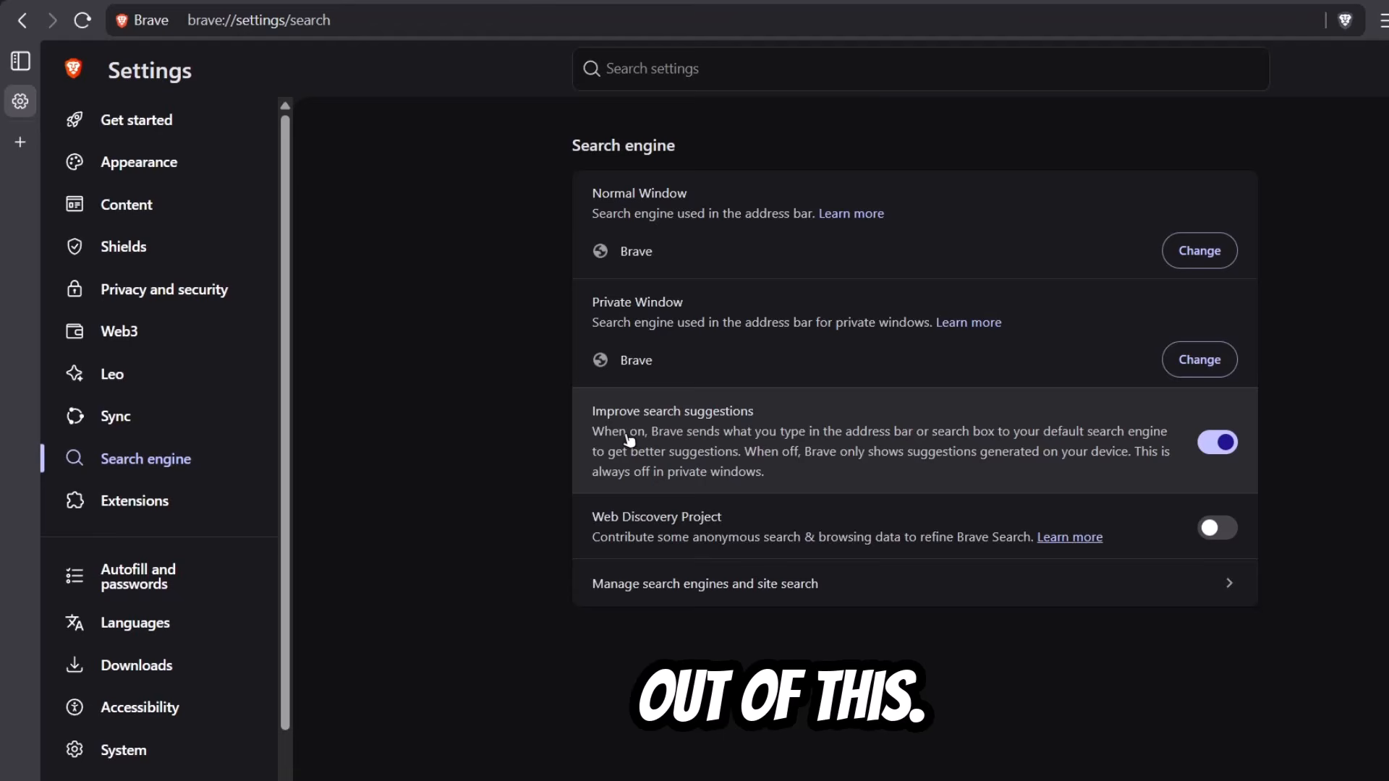
left_click(1217, 443)
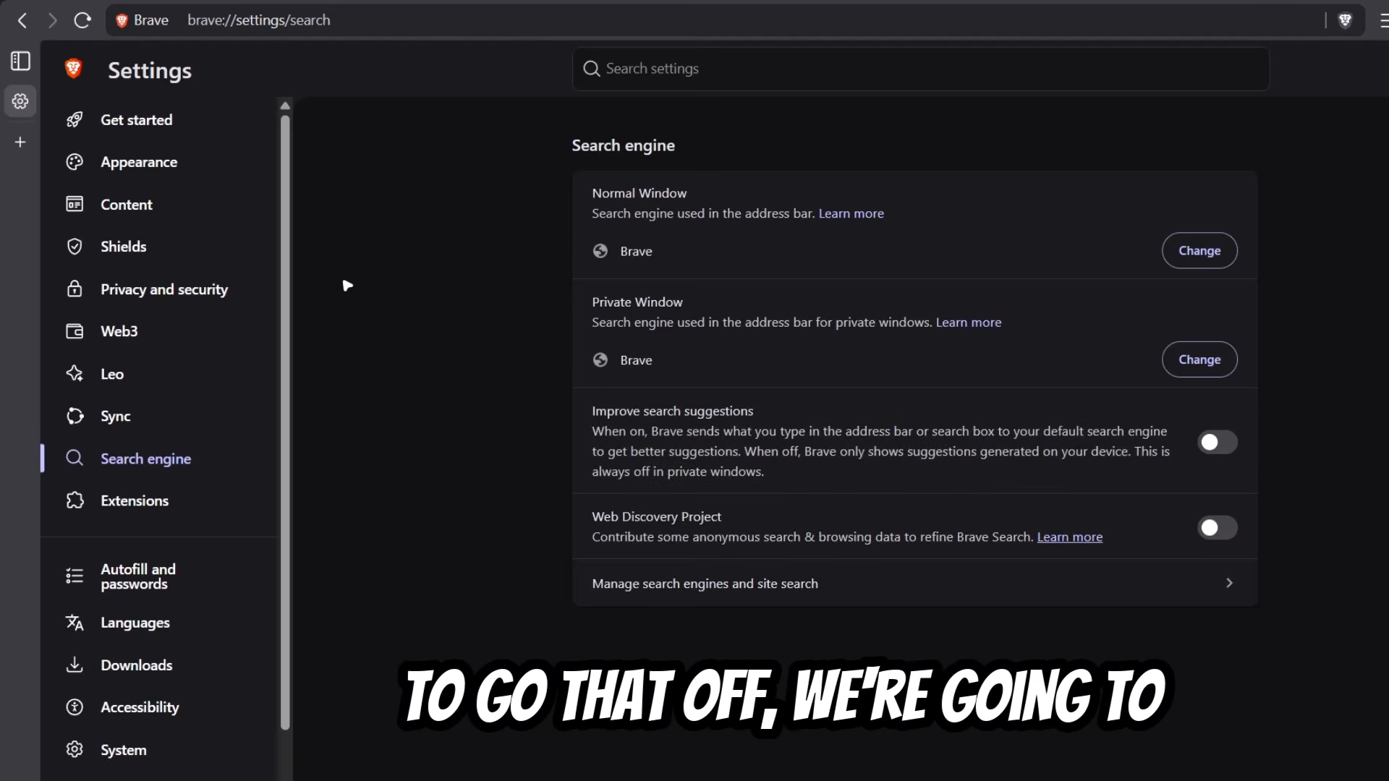
Turn off offering to save passwords and passkeys and automatic sign-in in the Password Manager settings
left_click(159, 583)
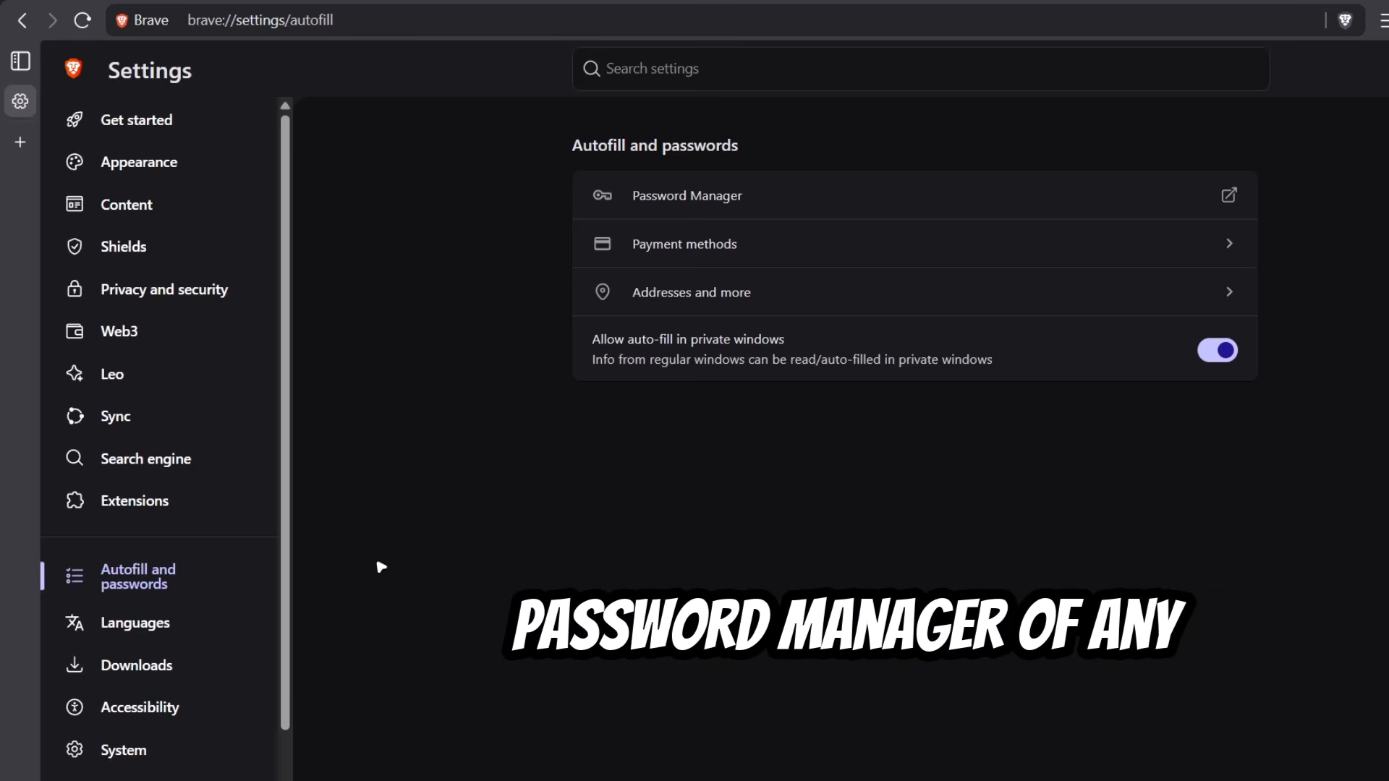
left_click(745, 196)
left_click(102, 171)
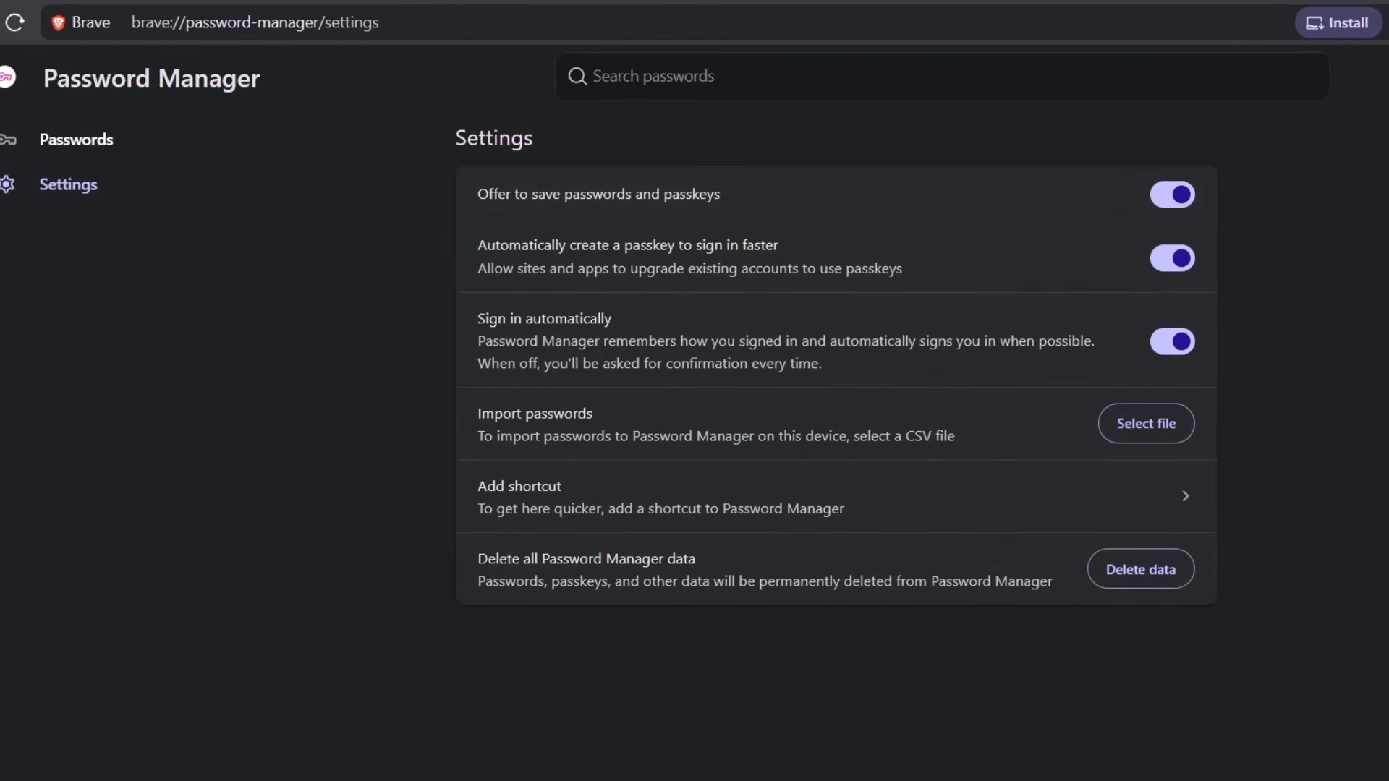
left_click(1201, 202)
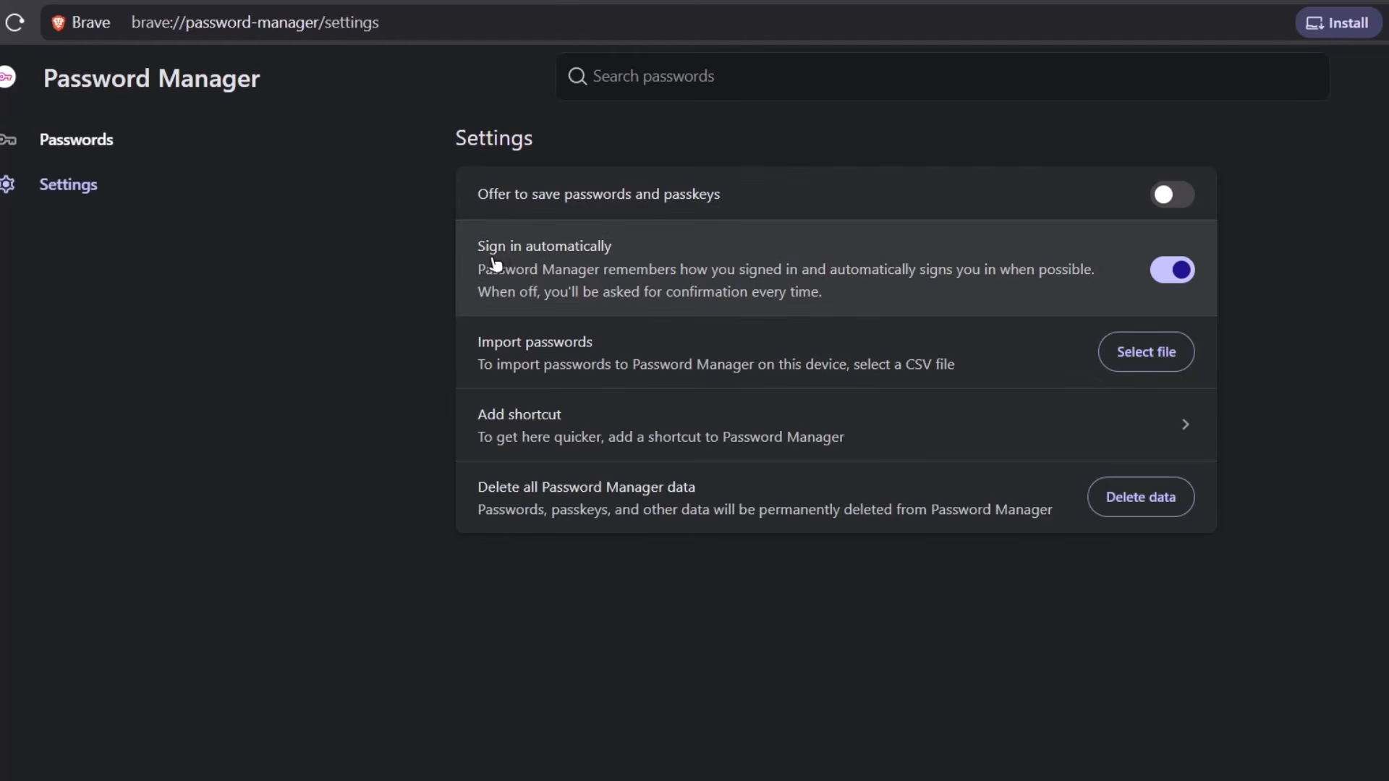
left_click(1164, 276)
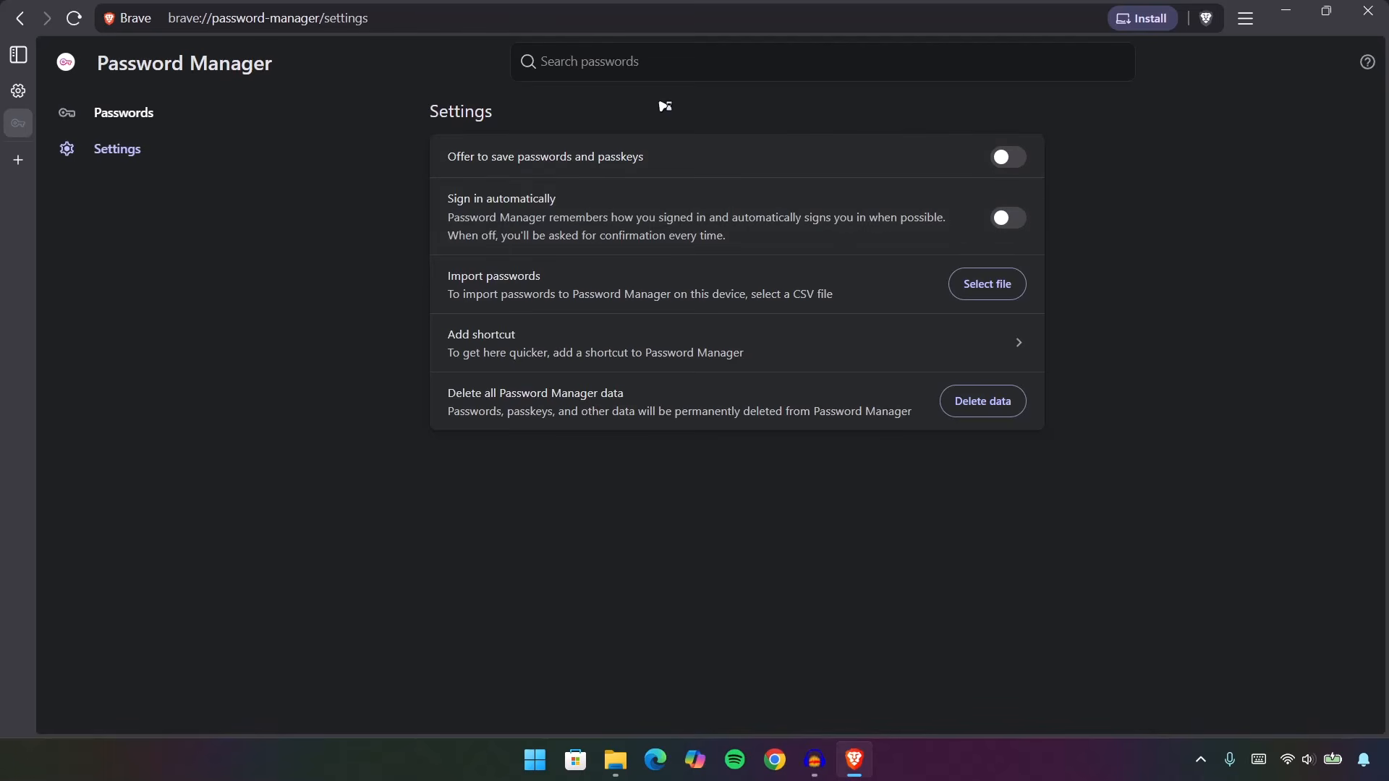
In the autofill settings, turn off saving and filling payment methods, site checks for saved payment methods, and saving and filling addresses
mouse_move(18, 58)
left_click(55, 97)
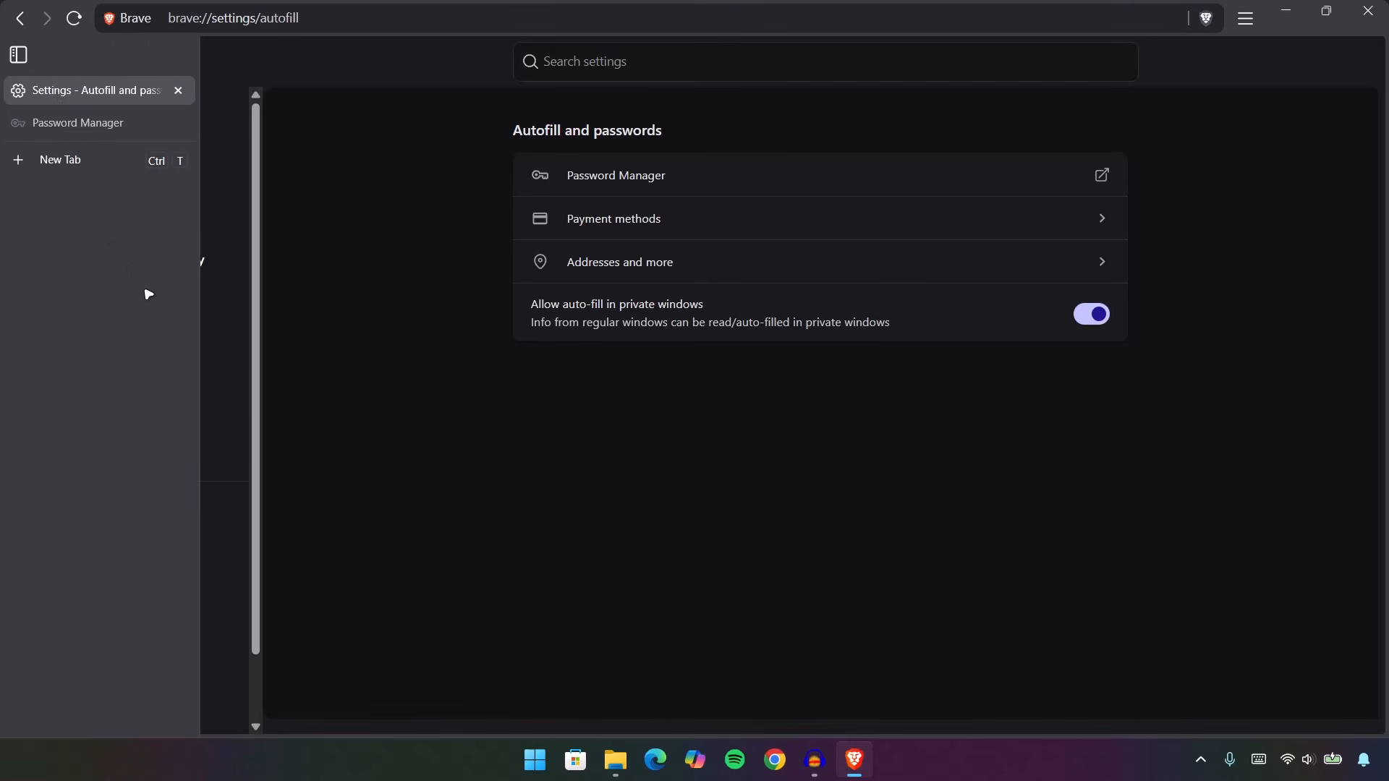
left_click(782, 226)
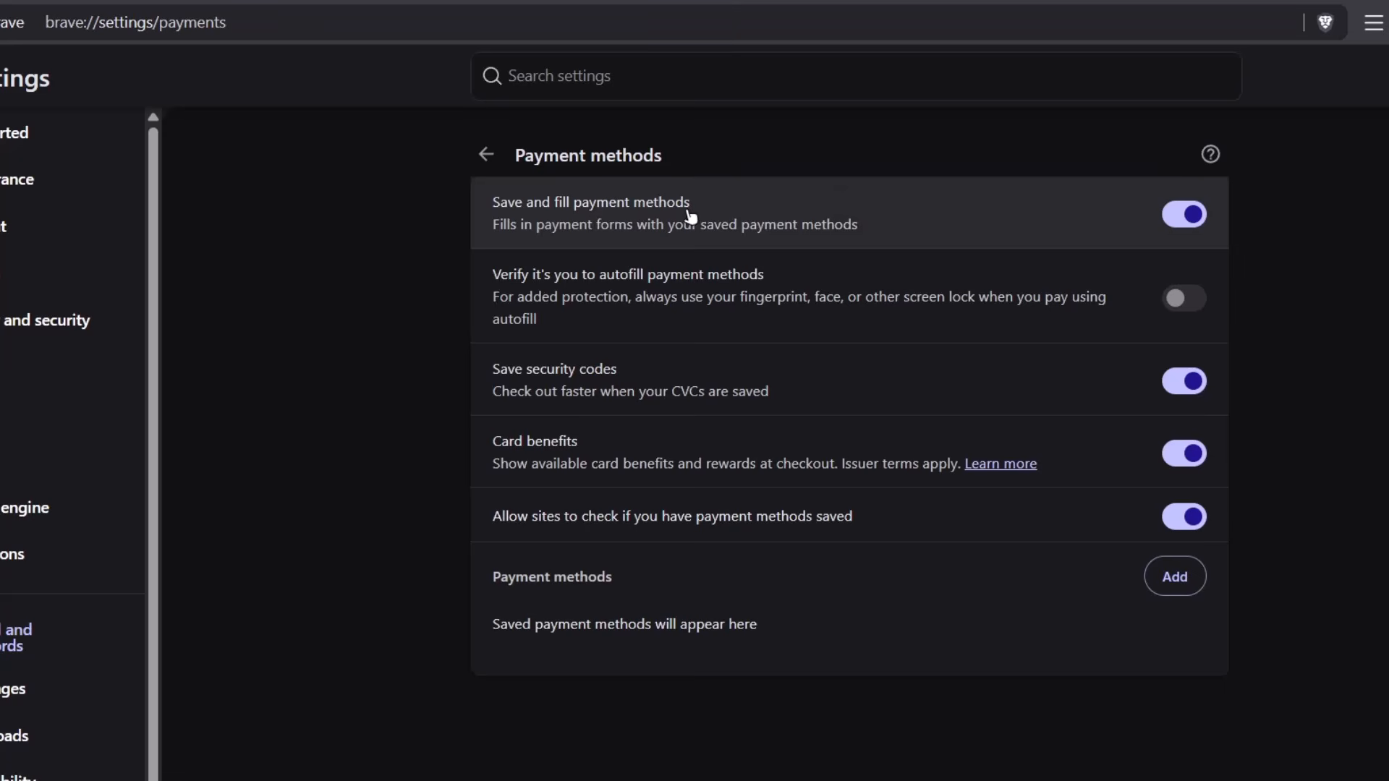
left_click(1183, 214)
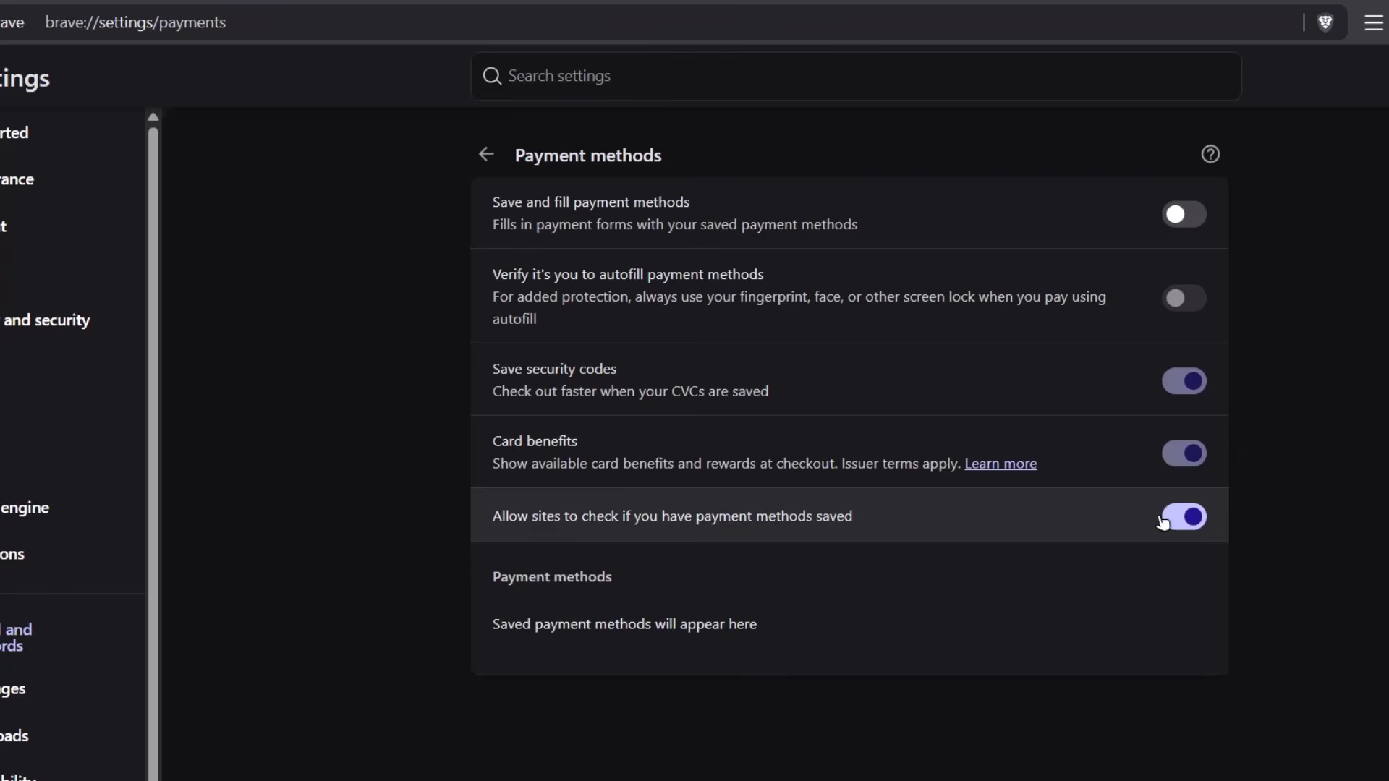
left_click(1184, 516)
left_click(486, 154)
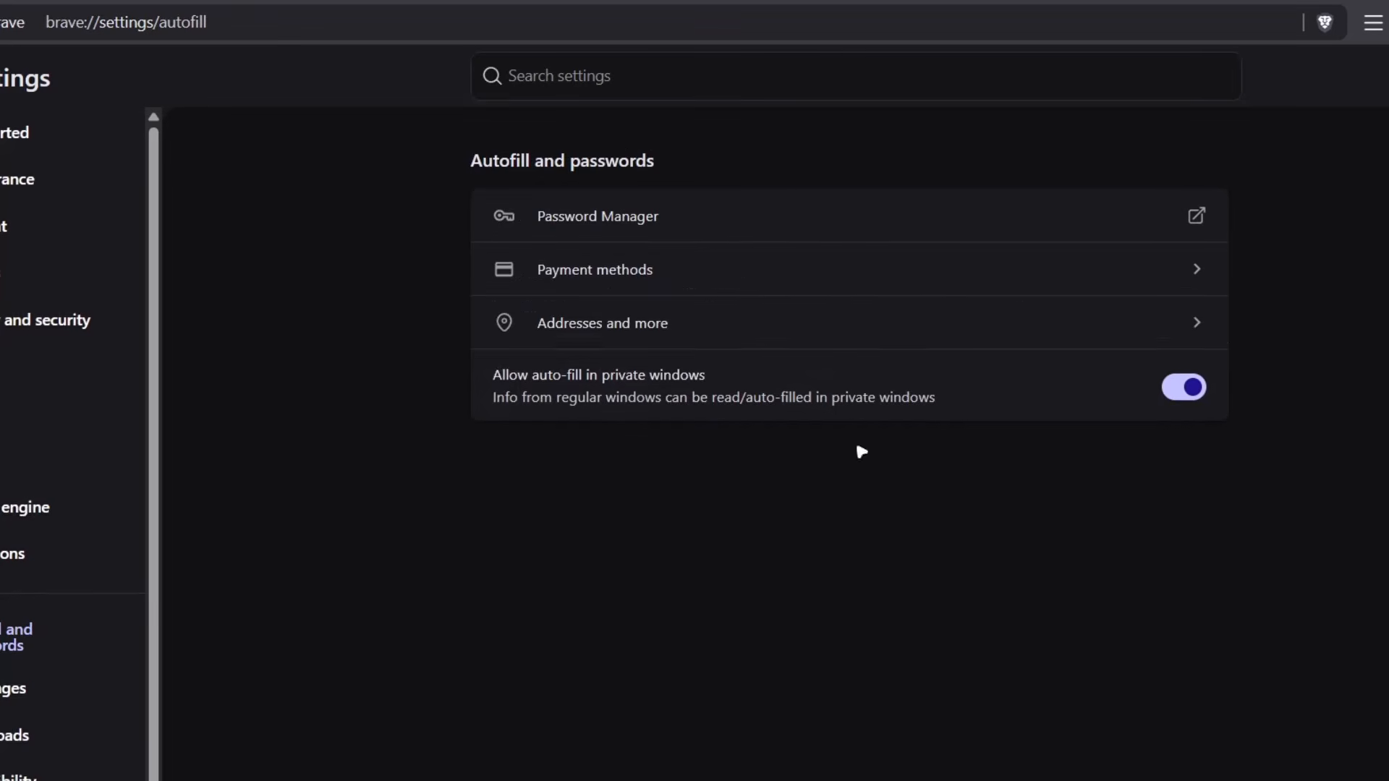
left_click(605, 323)
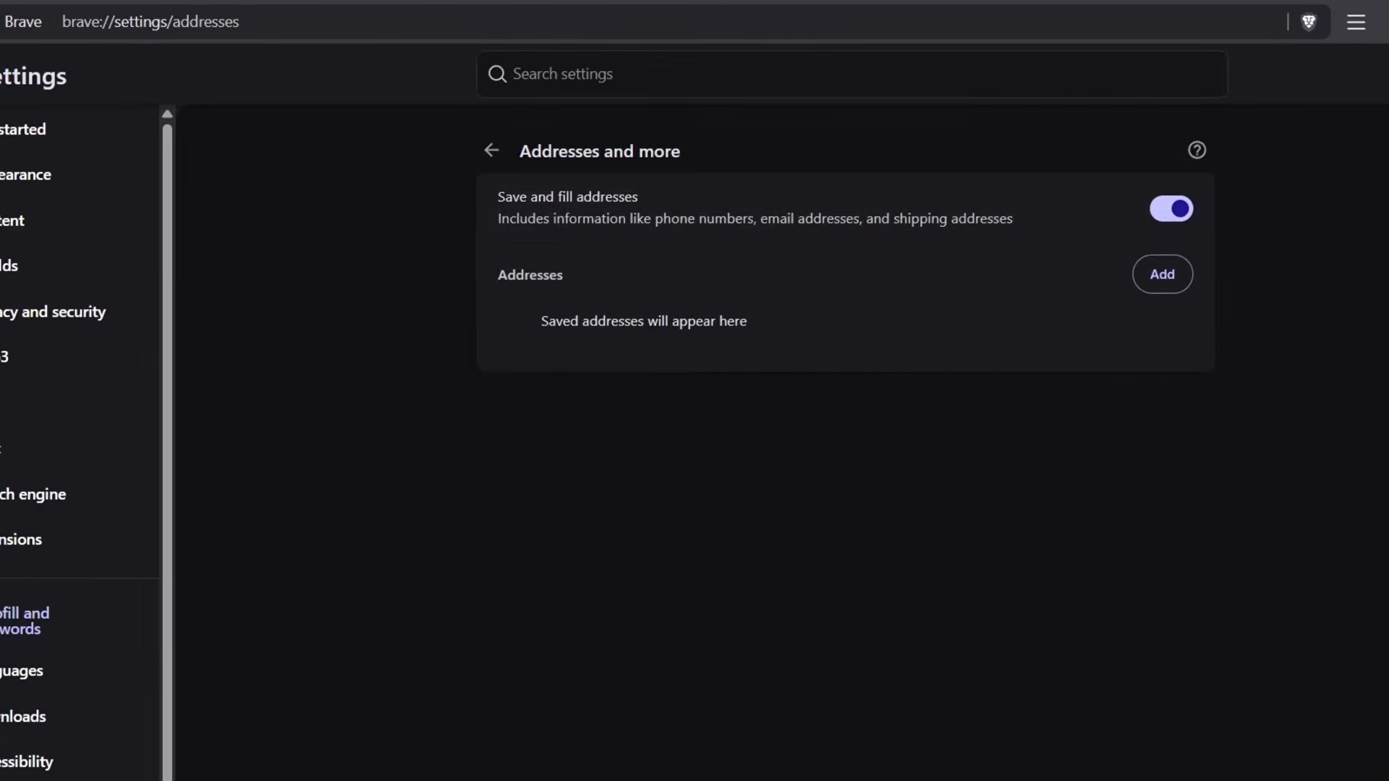
left_click(1171, 210)
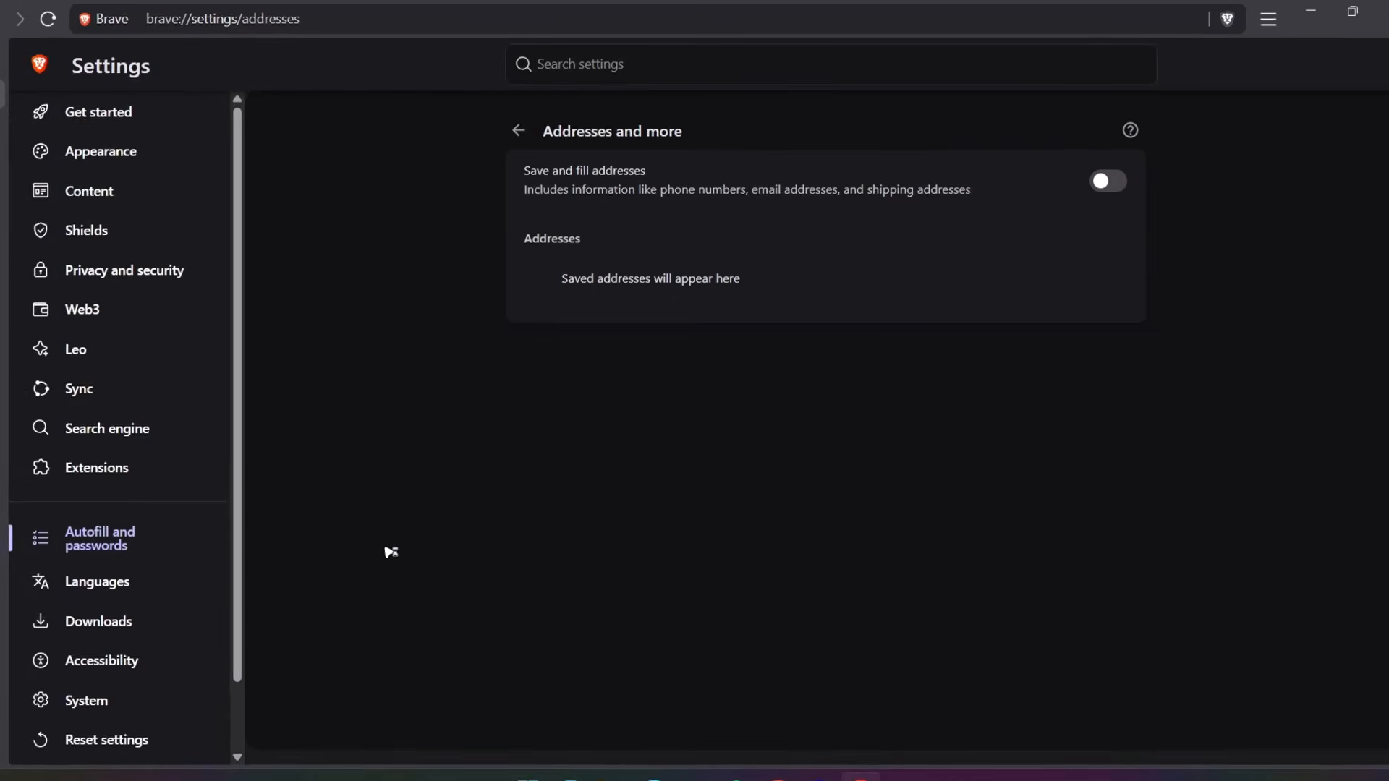
Search the Chrome Web Store for catppuccin and add the Catppuccin Chrome Theme - Frappe to the browser
left_click(142, 451)
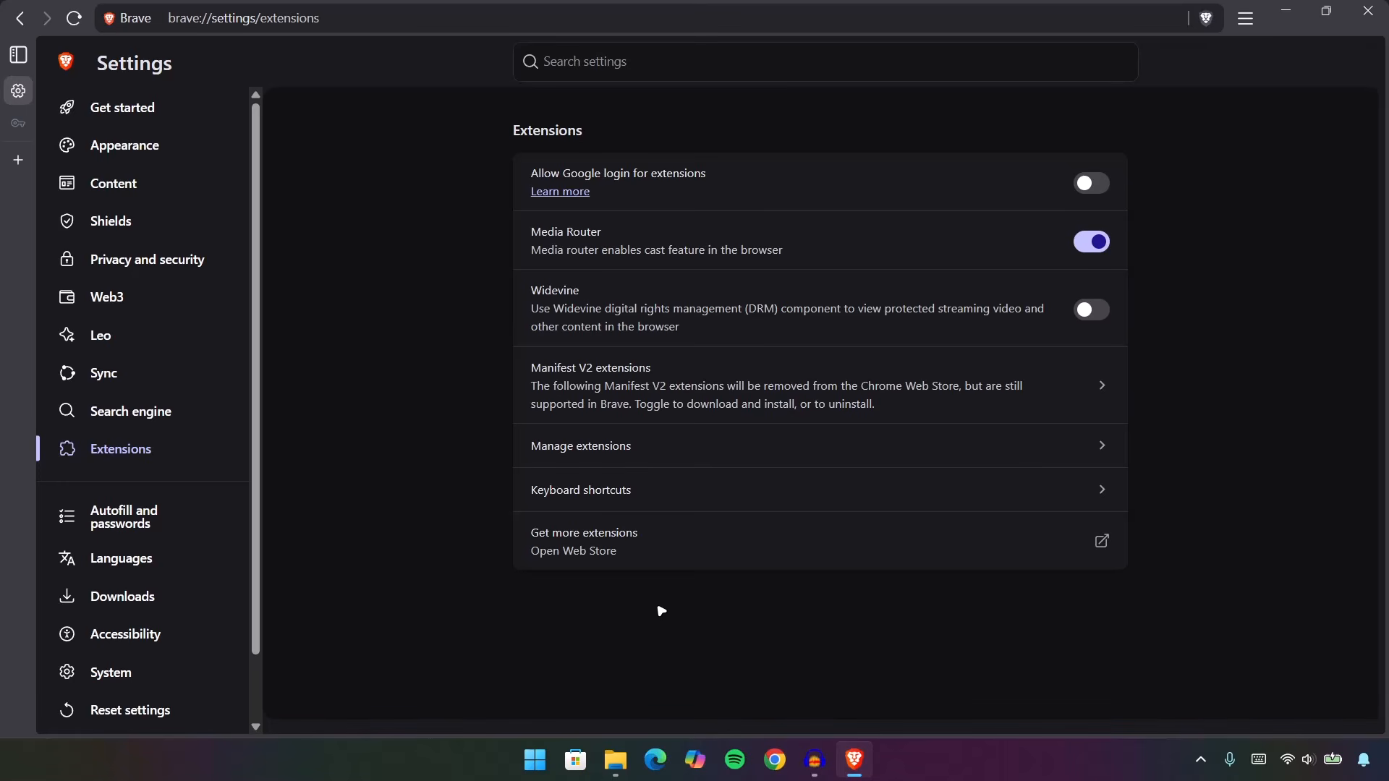
left_click(602, 542)
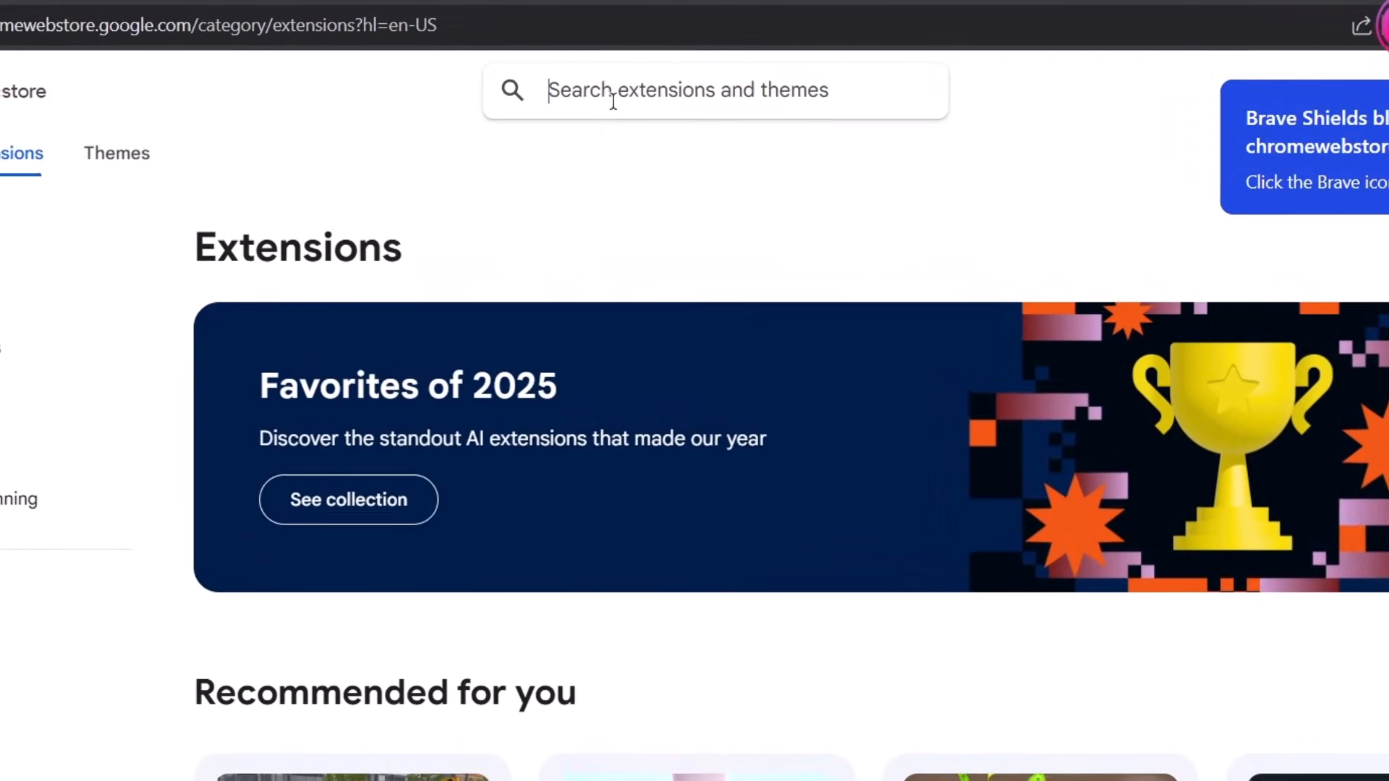
type("catppuccin")
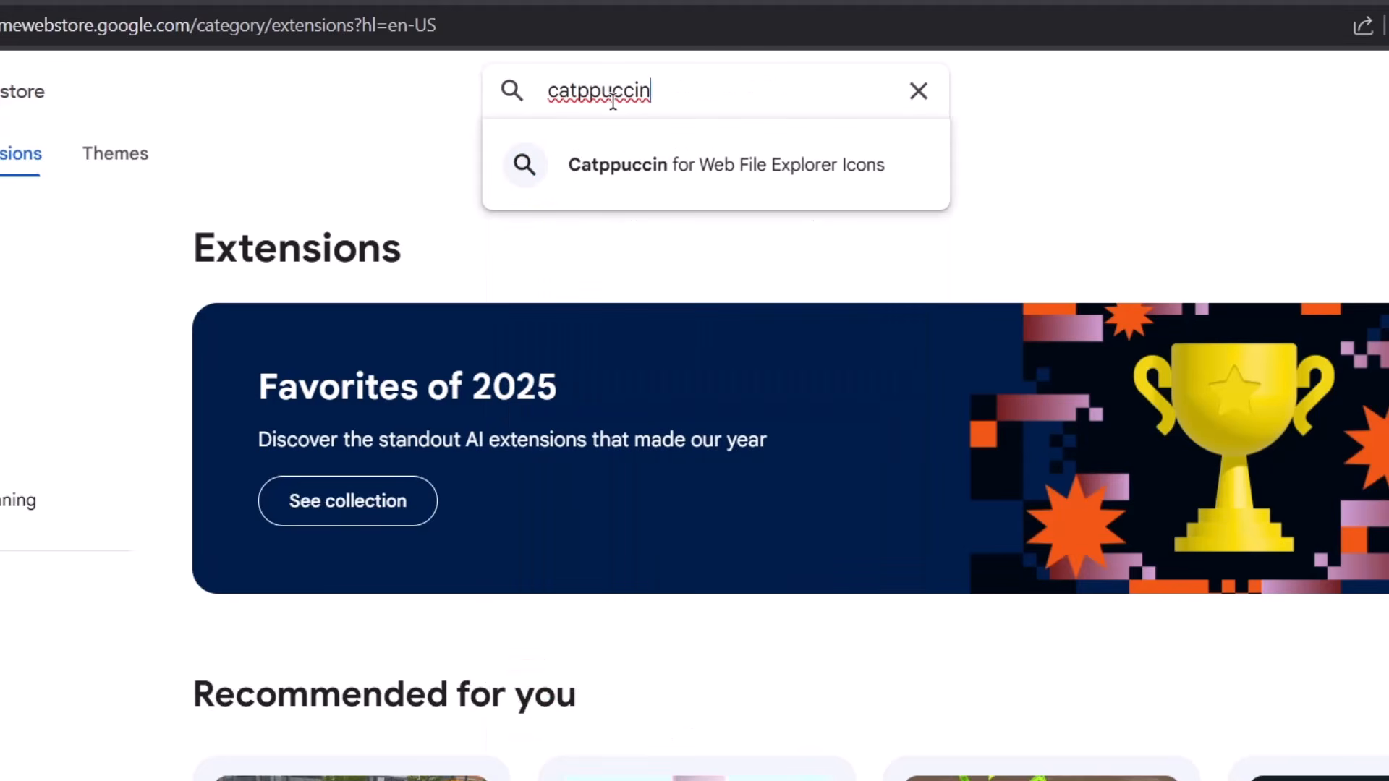
key("Return")
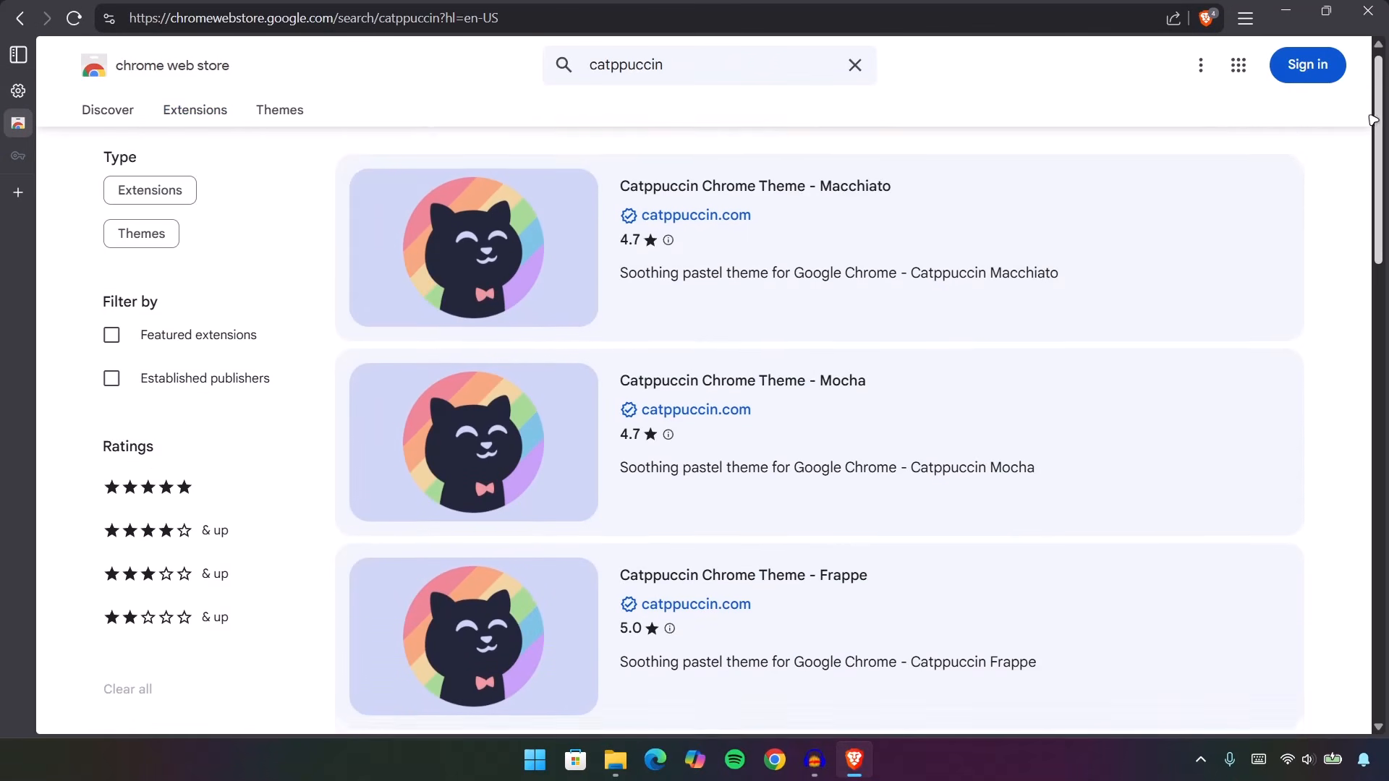
scroll(1383, 192, "down", 3)
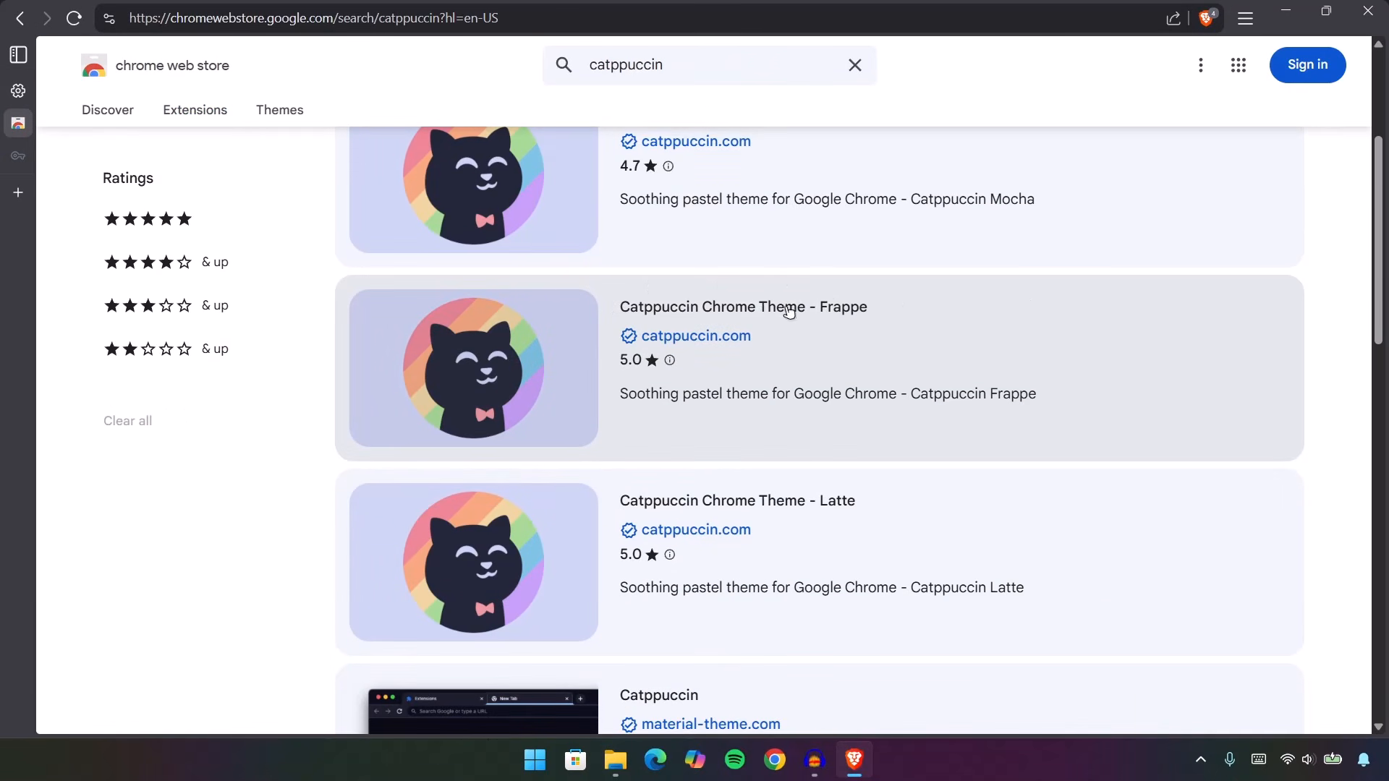
left_click(1175, 354)
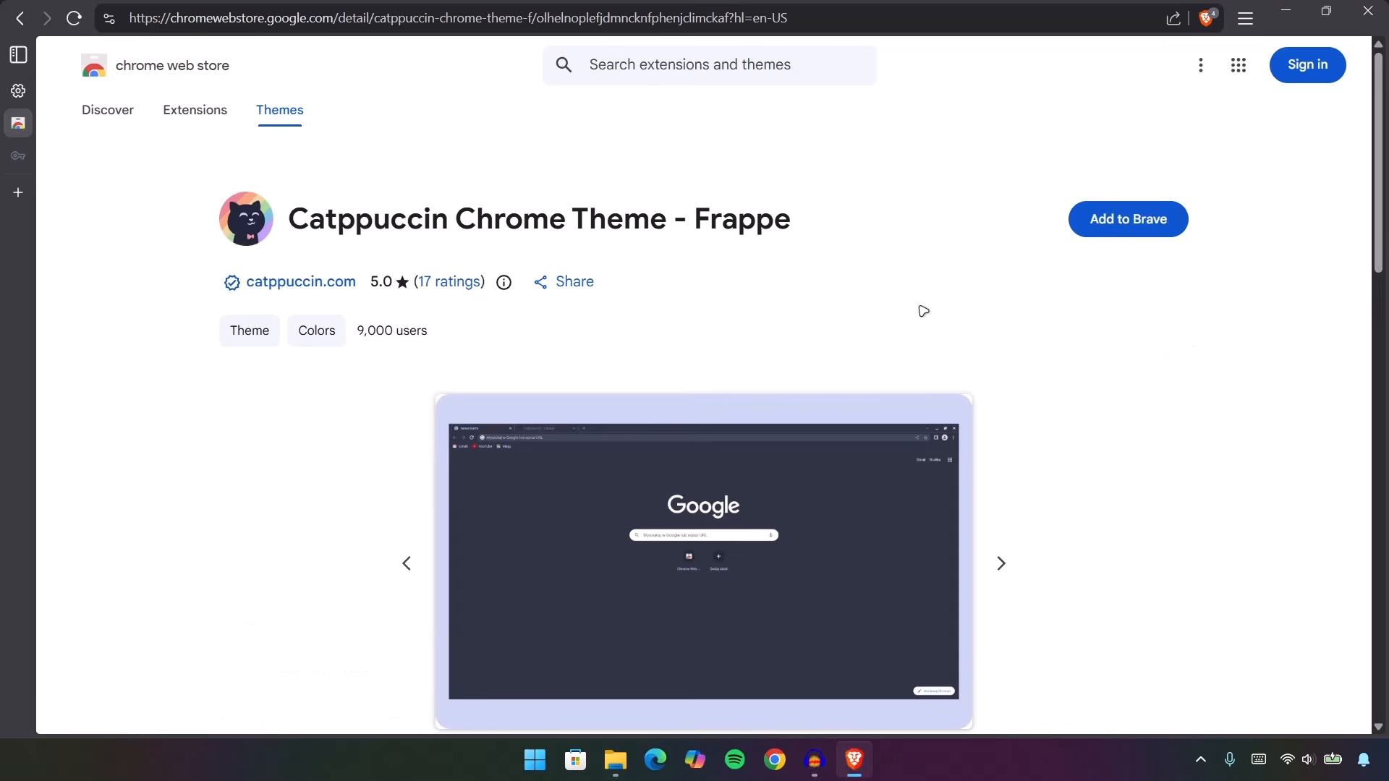
left_click(1127, 225)
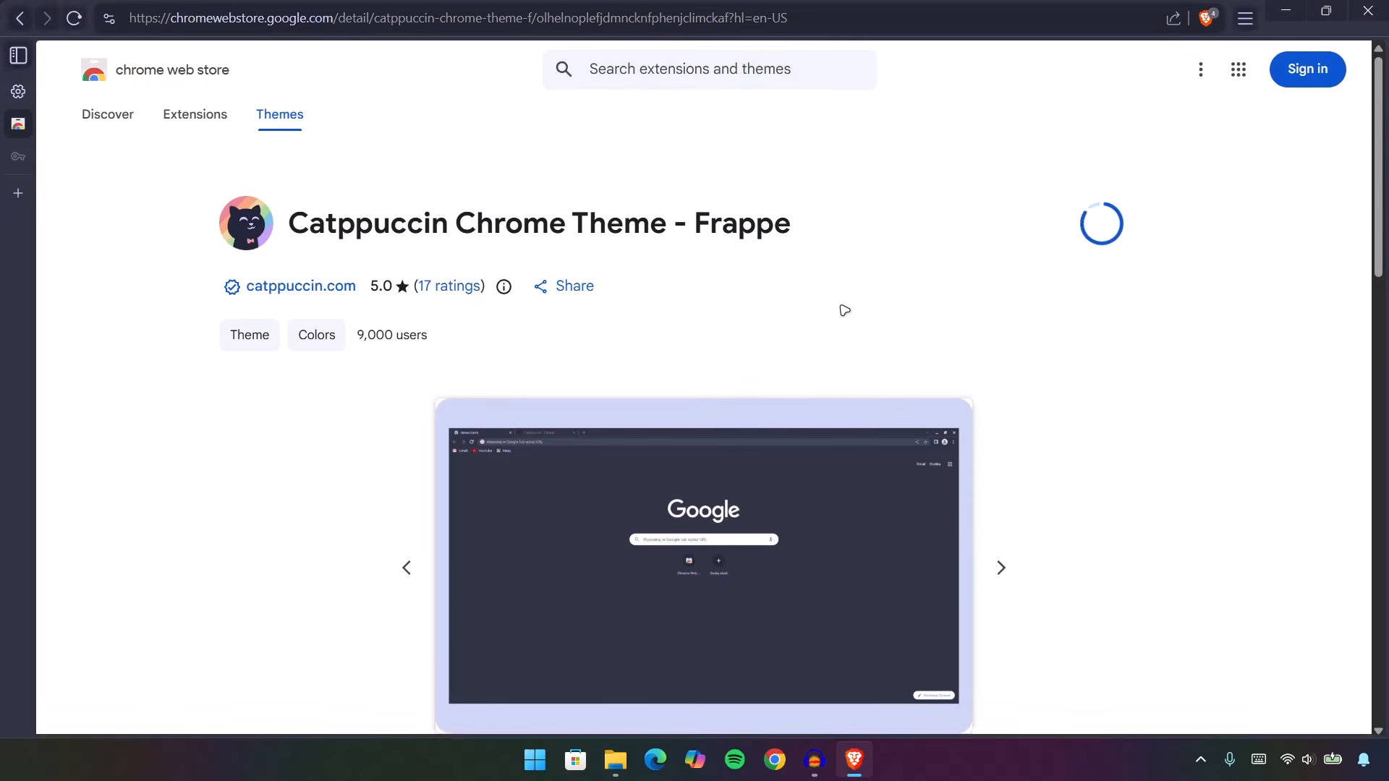
Check the theme and color options in the appearance settings, then turn on the home button
mouse_move(22, 261)
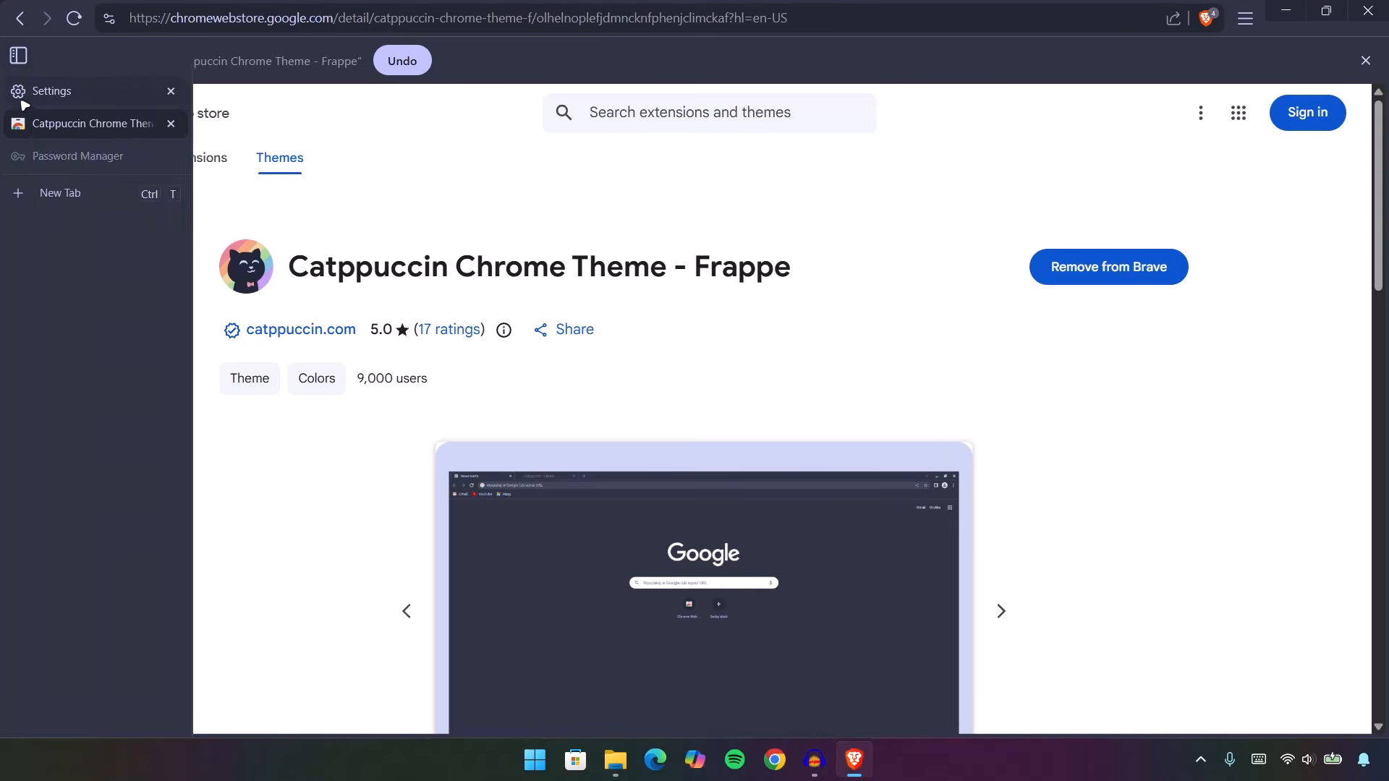
left_click(23, 92)
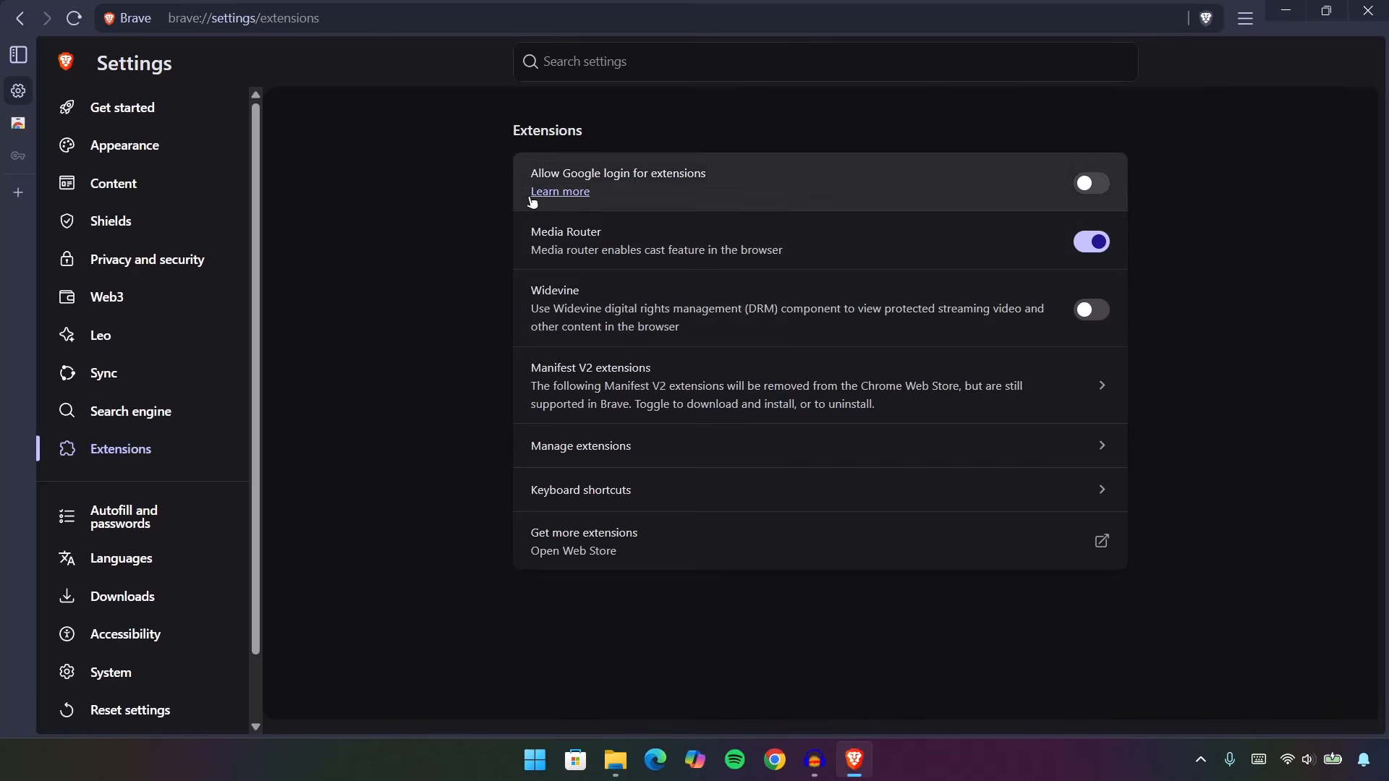
left_click(140, 150)
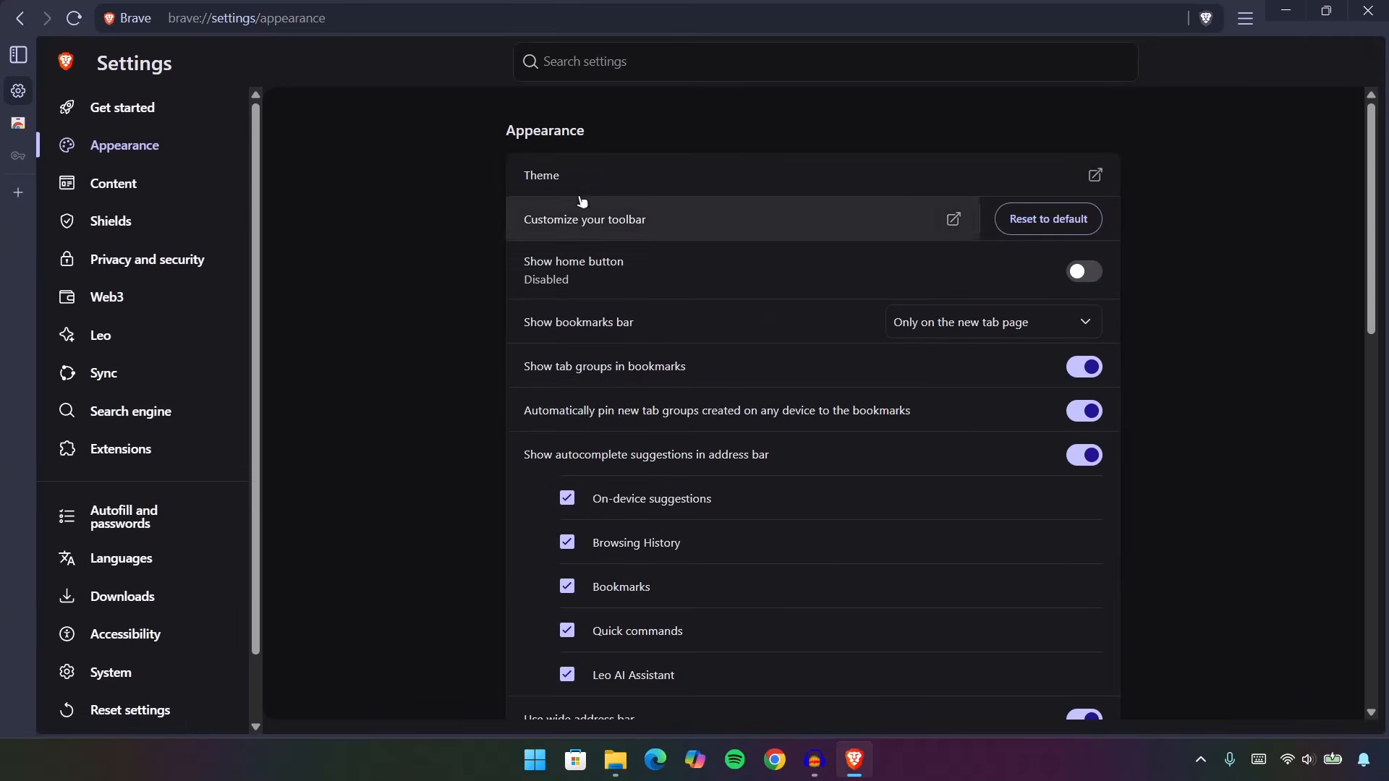
left_click(688, 177)
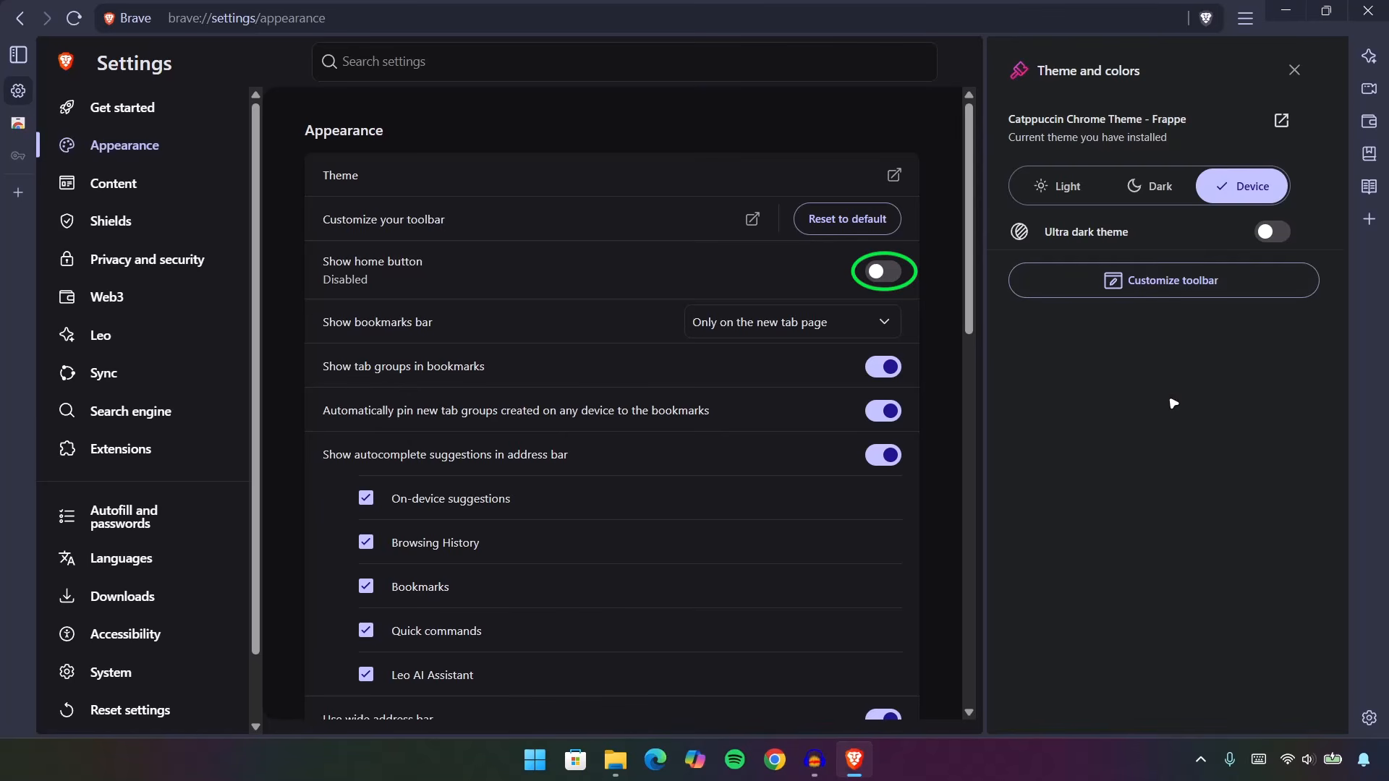
left_click(1294, 70)
left_click(1084, 272)
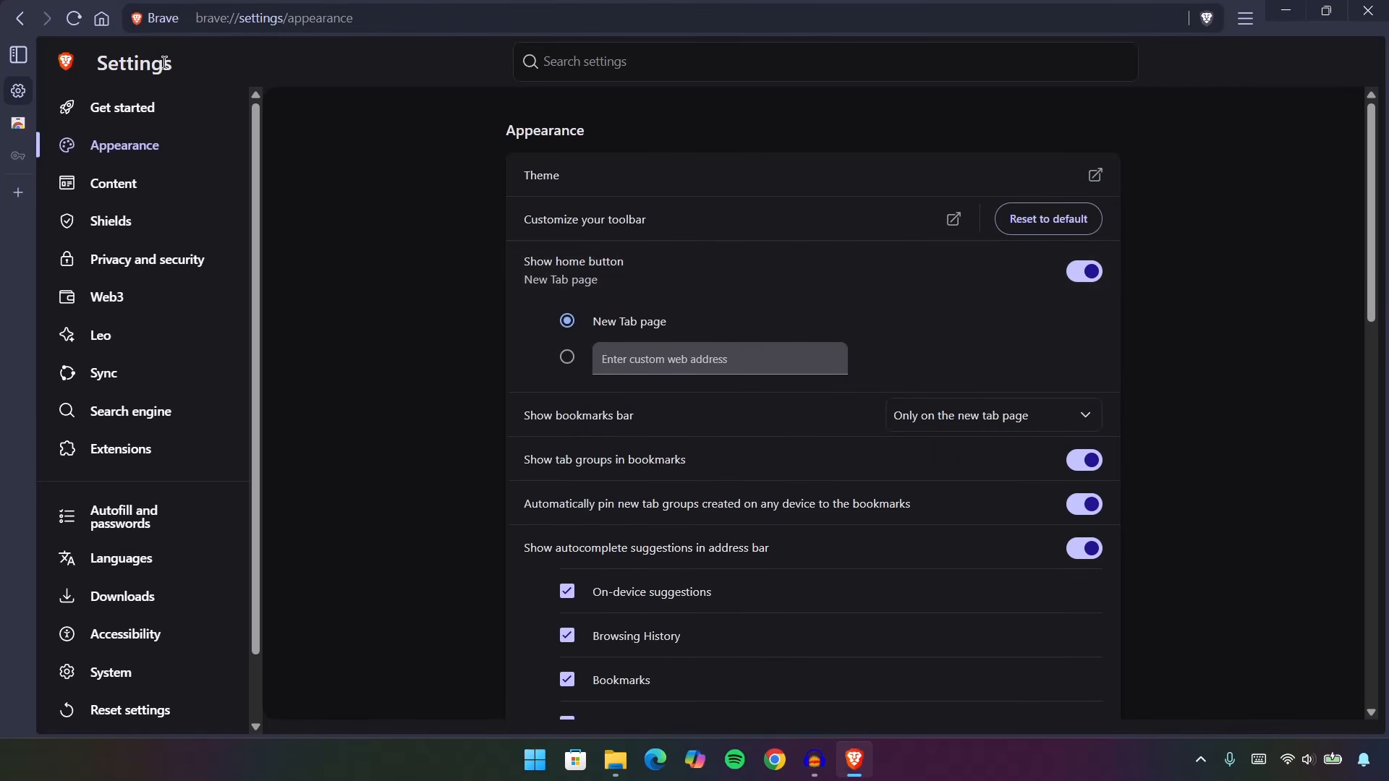
Go to the home page and turn off the Brave Stats card in the New Tab page customization
left_click(102, 20)
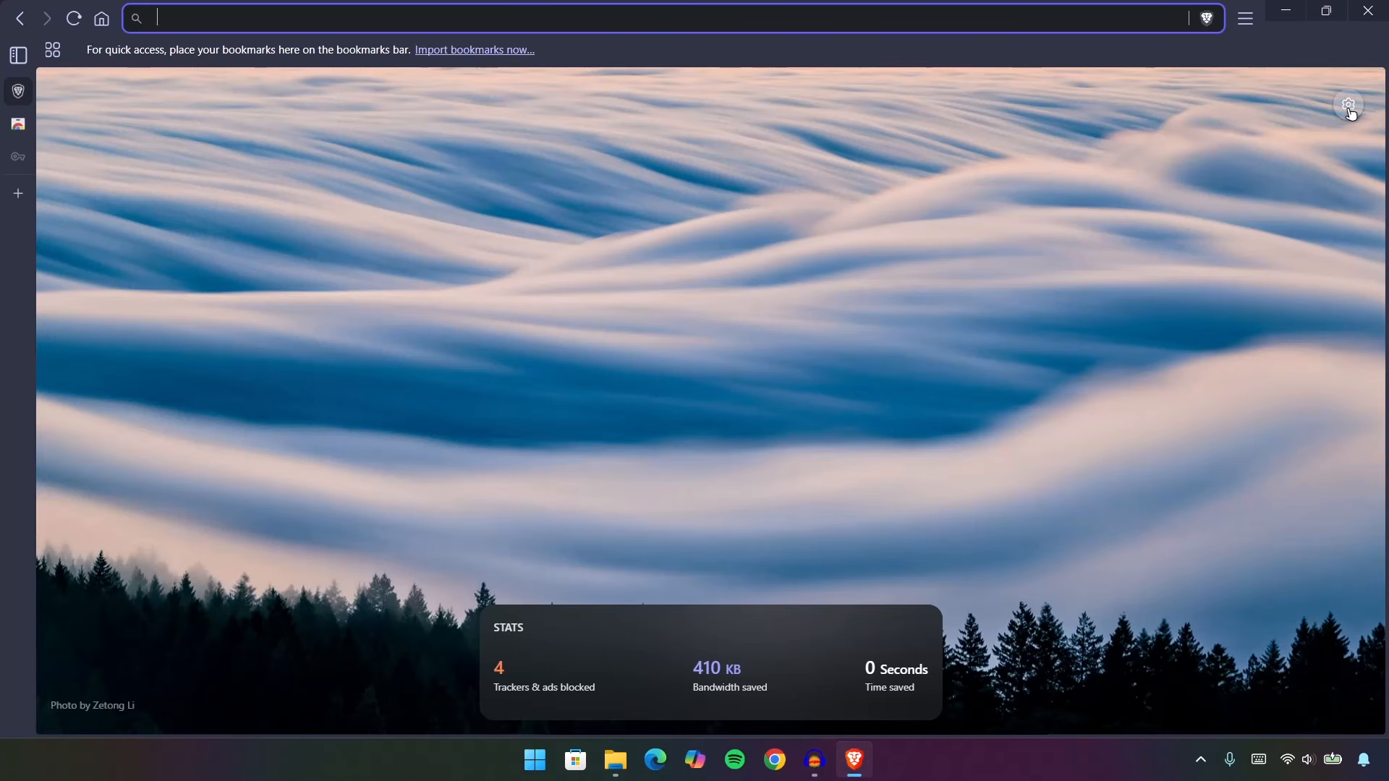
left_click(1349, 105)
left_click(454, 515)
left_click(976, 302)
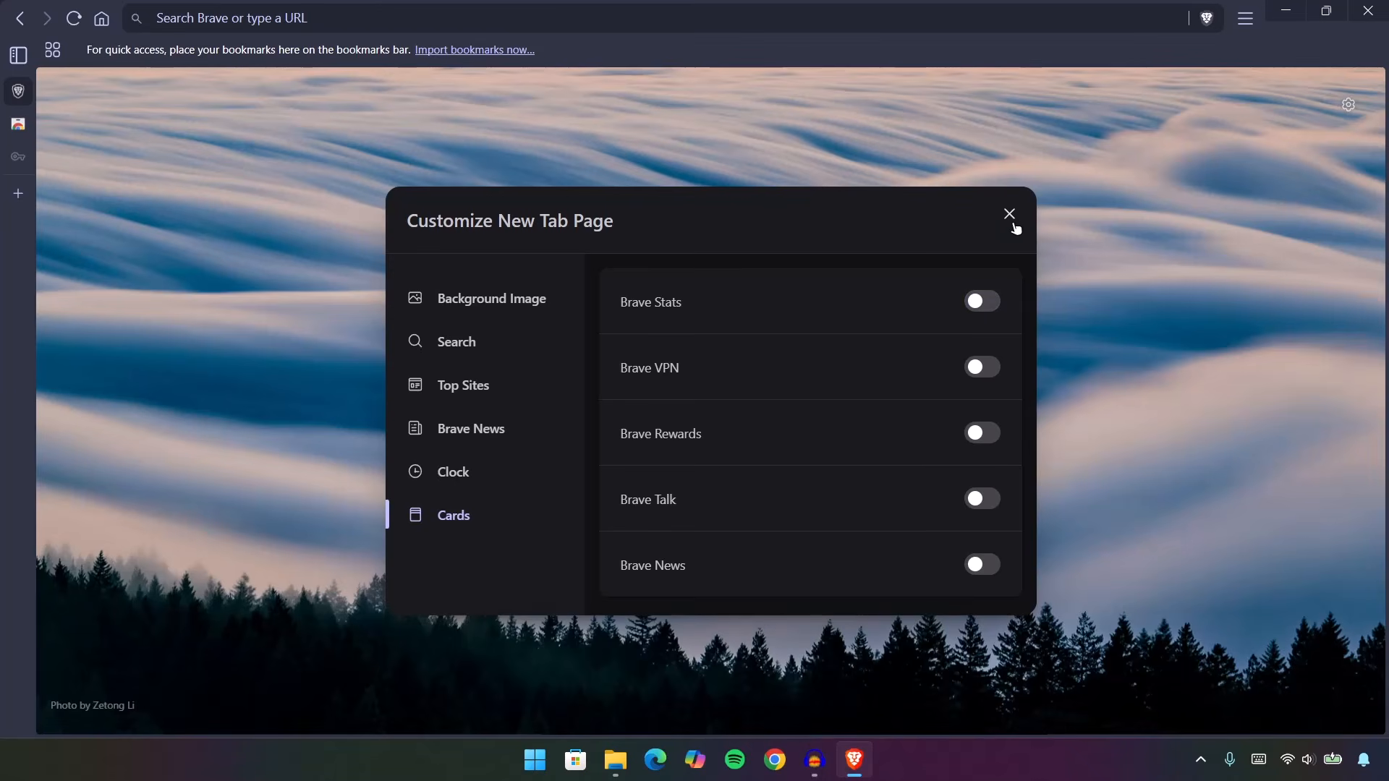
left_click(1009, 215)
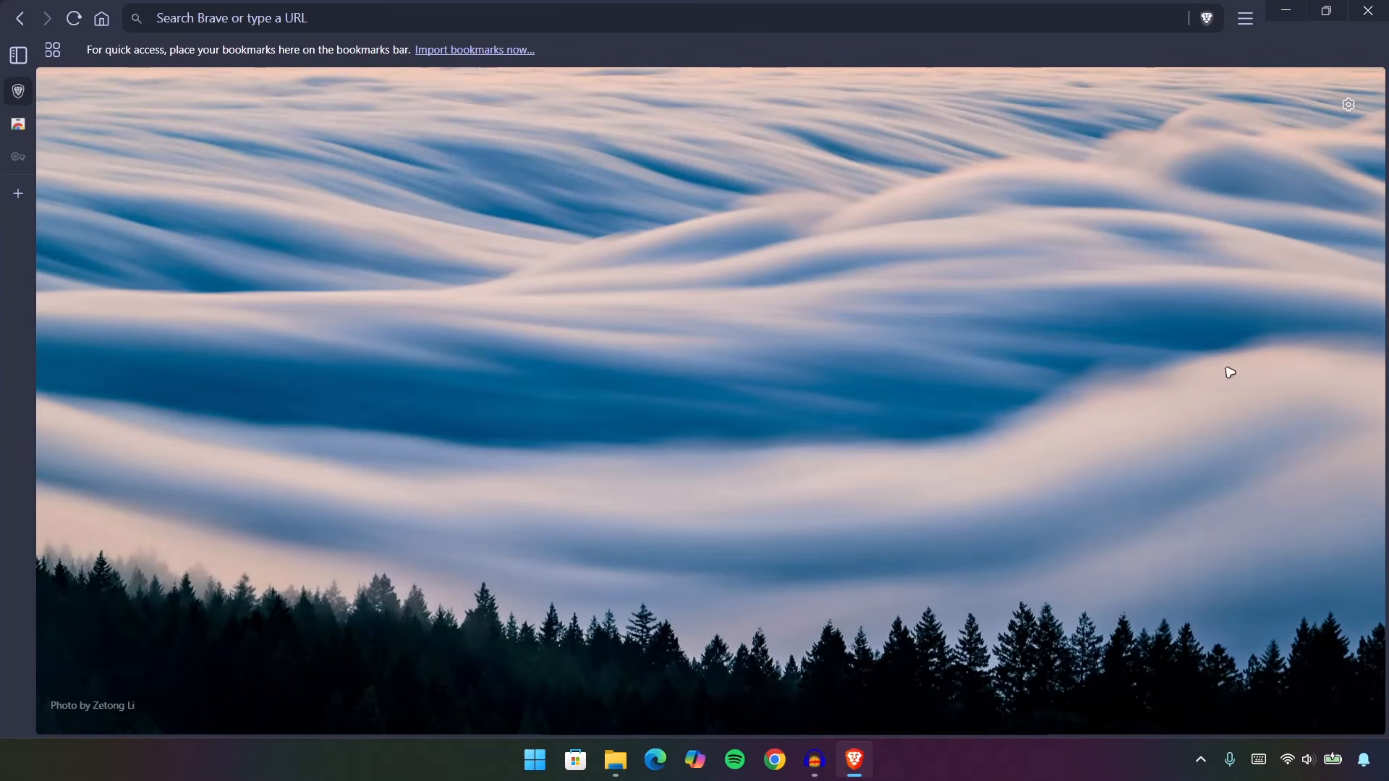